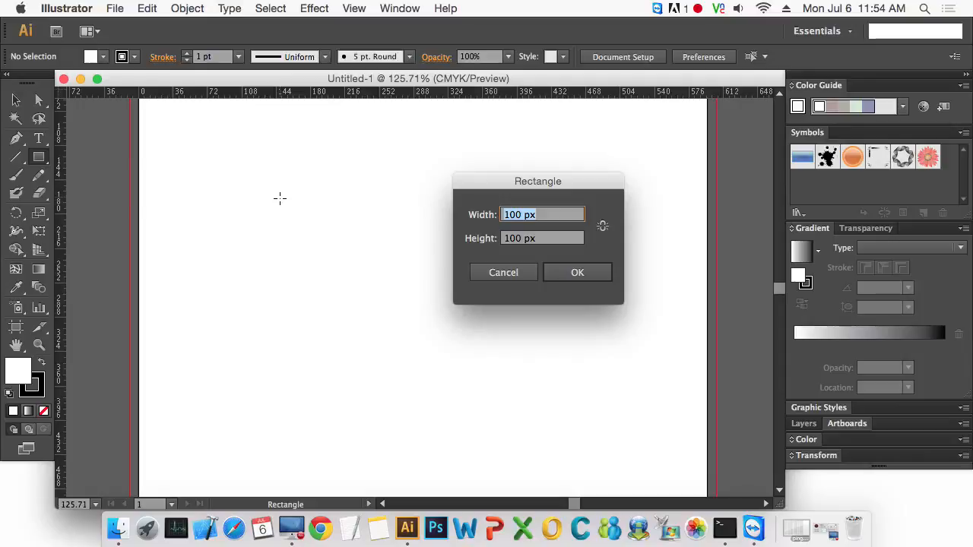
- Create a rectangle 85 mm wide and 50 mm high
type("85mm")
key("Tab")
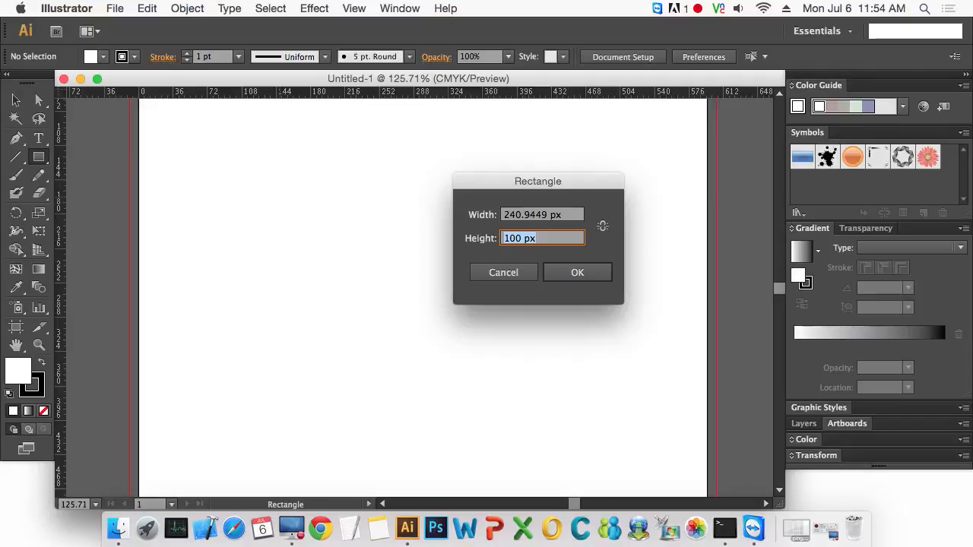
type("50mm")
key("Return")
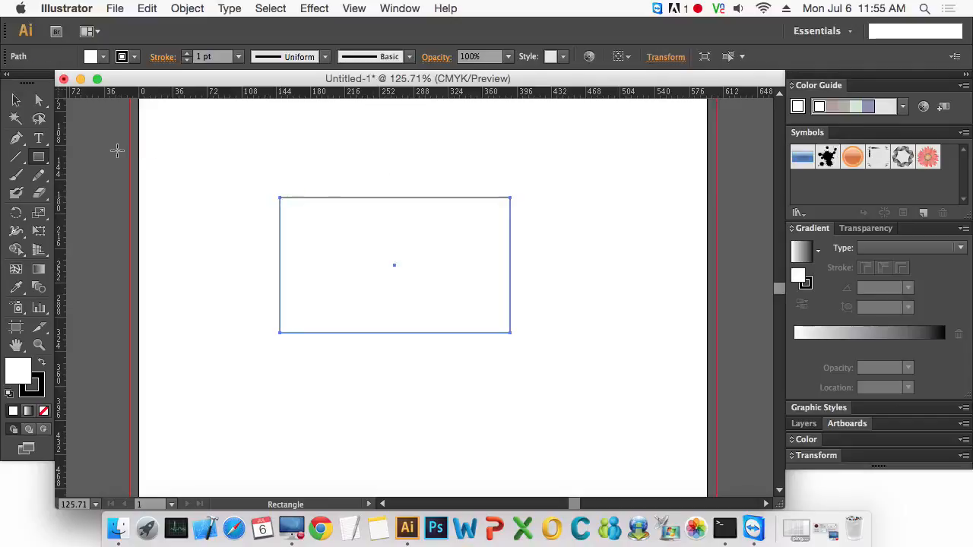
- Switch the ruler units to millimetres
left_click(27, 102)
right_click(231, 95)
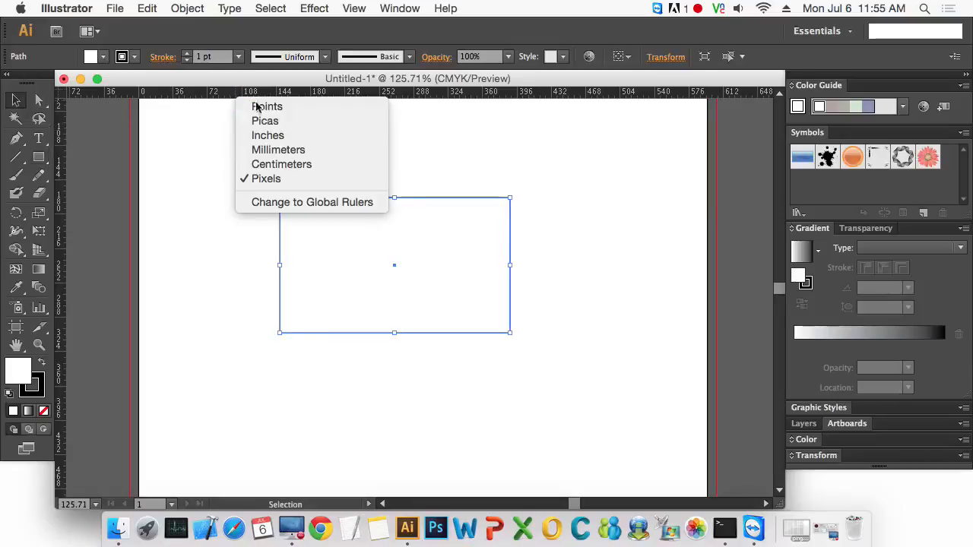
left_click(296, 151)
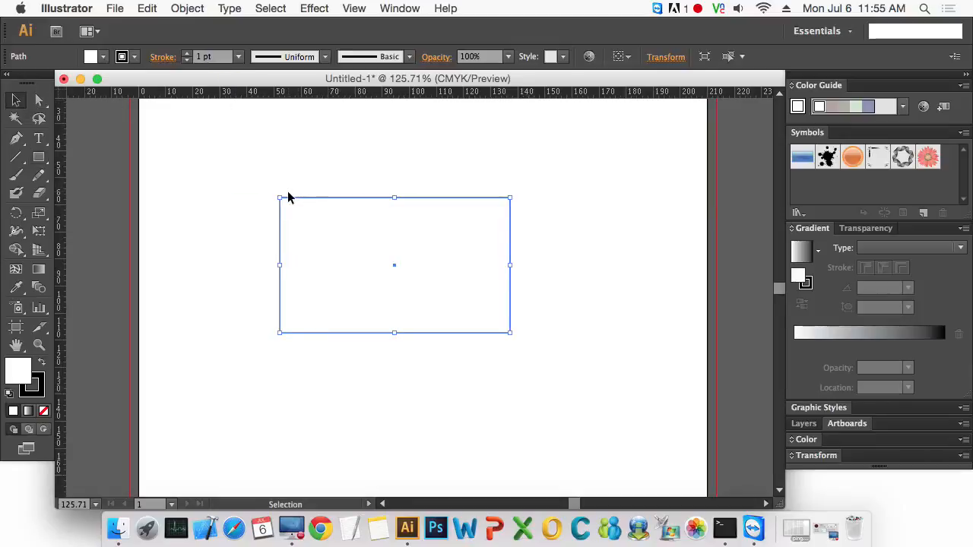
- Zoom in on the rectangle and set its fill to none
left_click(510, 372)
key("z")
left_click_drag(225, 182, 588, 388)
left_click_drag(675, 418, 549, 358)
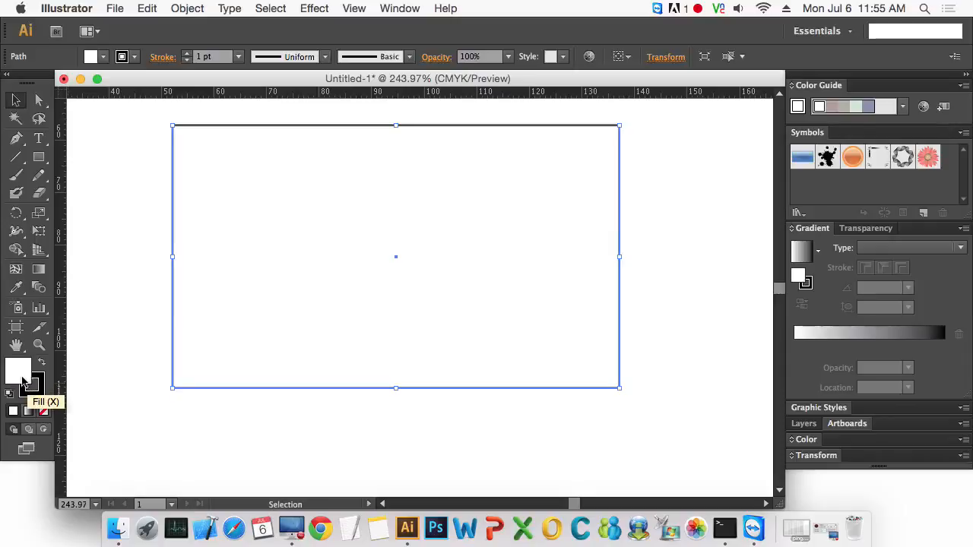
left_click(43, 410)
left_click_drag(436, 420, 496, 335)
left_click_drag(418, 417, 462, 331)
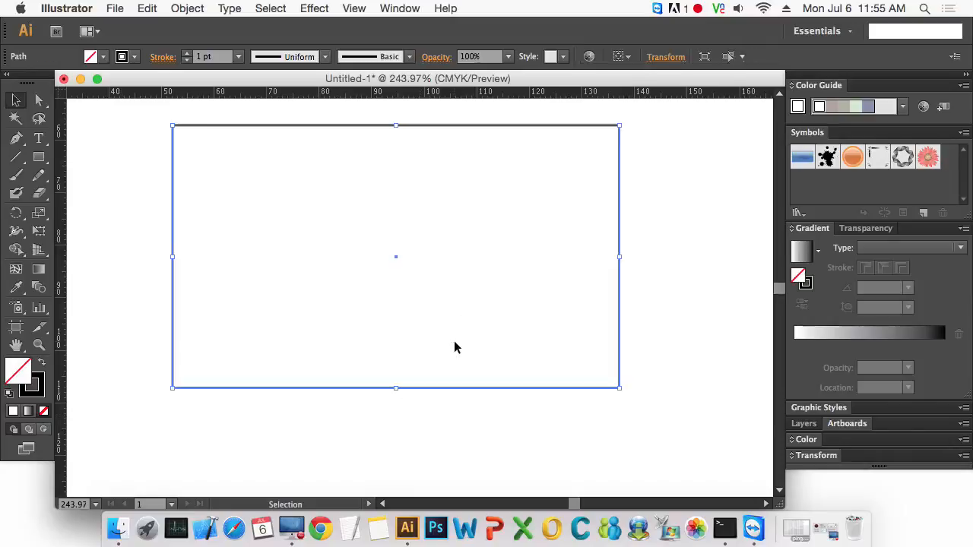
left_click_drag(462, 286, 486, 312)
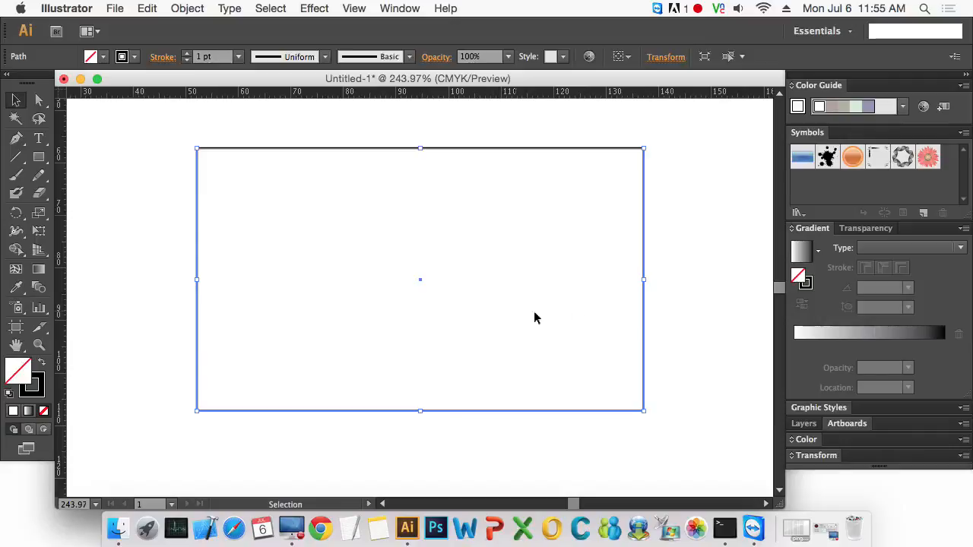
left_click(696, 326)
left_click_drag(682, 346, 612, 321)
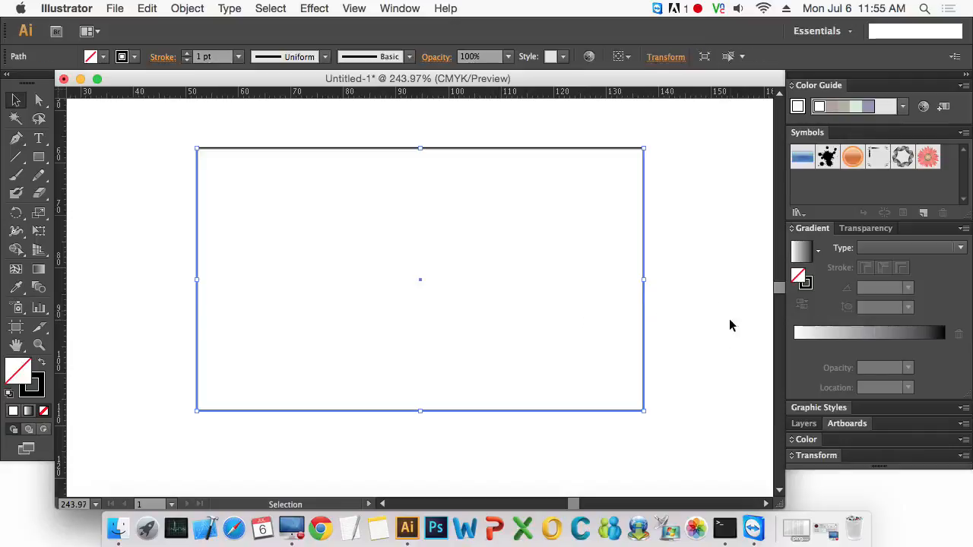
left_click_drag(686, 343, 517, 309)
- Offset the rectangle's path outward by 2 mm with miter joins
left_click(183, 8)
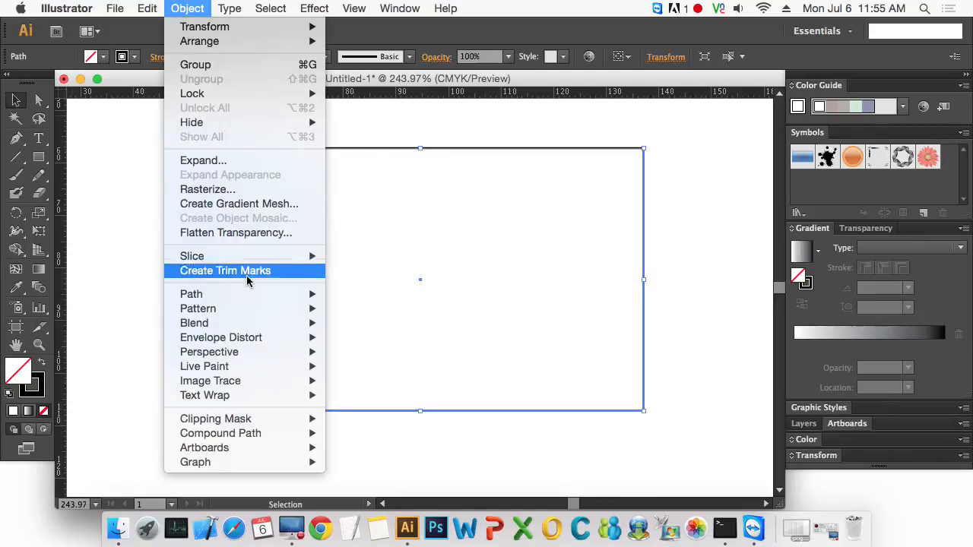
mouse_move(244, 294)
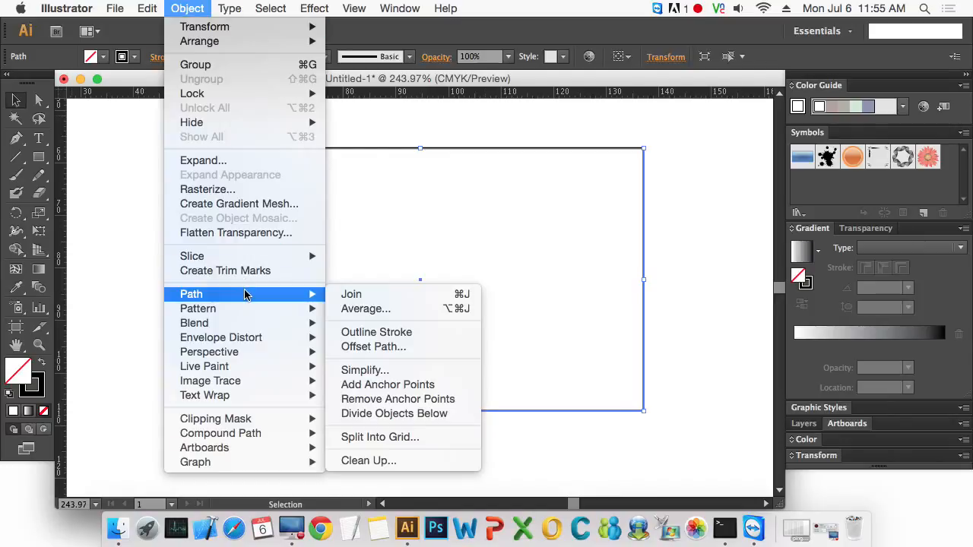
left_click(429, 349)
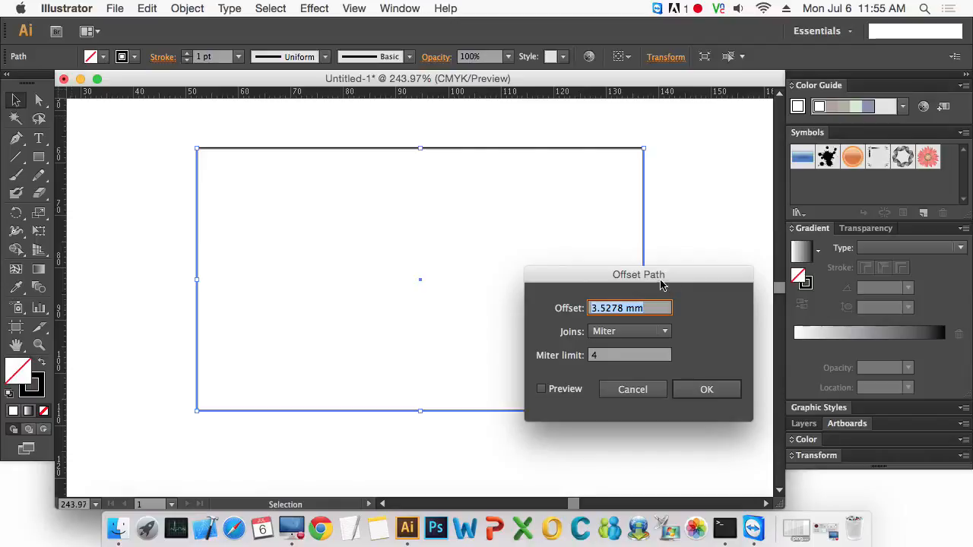
left_click_drag(662, 280, 701, 254)
left_click(600, 362)
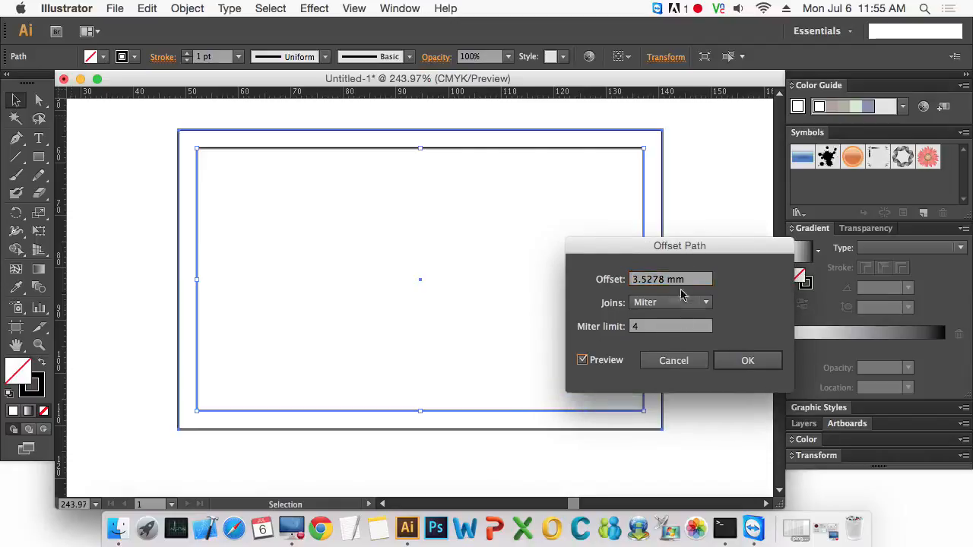
left_click(698, 283)
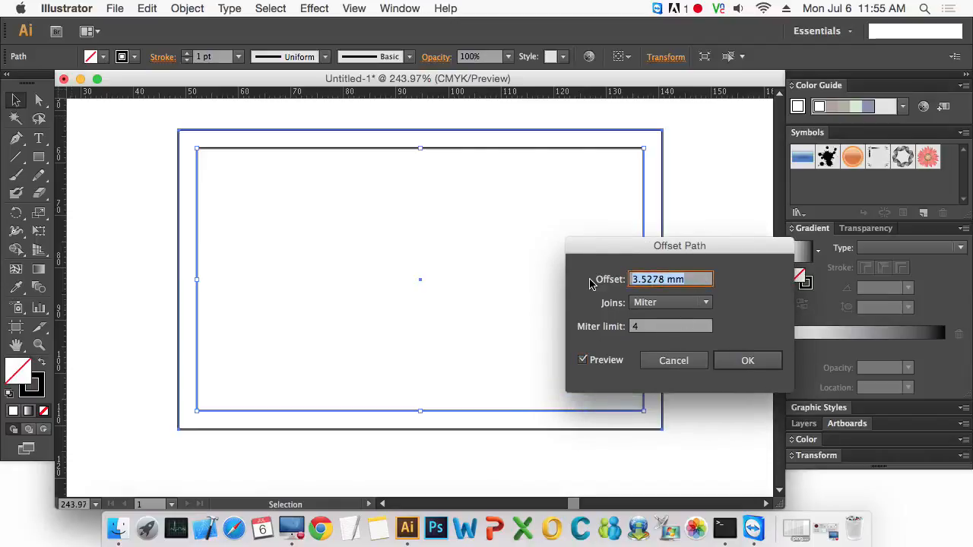
type("2")
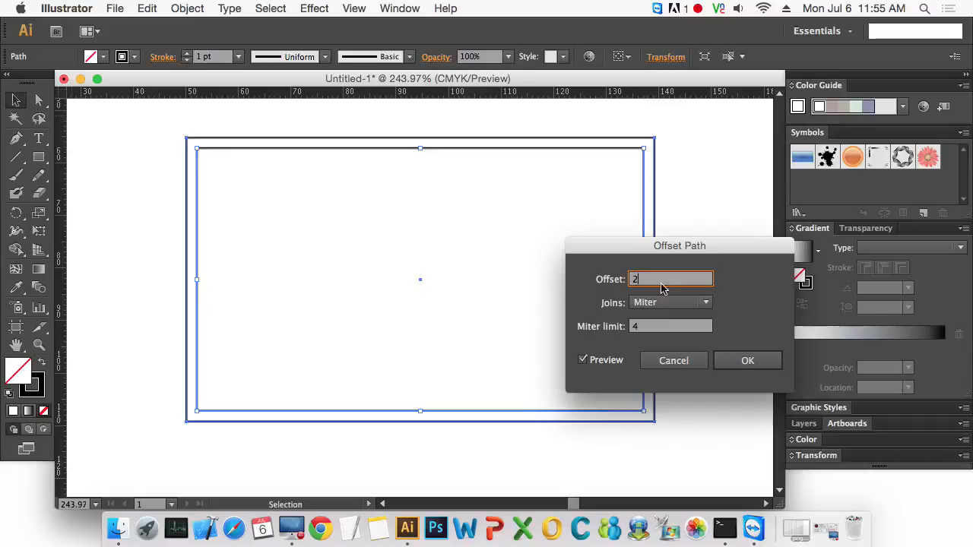
left_click_drag(655, 282, 628, 280)
type("3")
left_click_drag(703, 281, 614, 281)
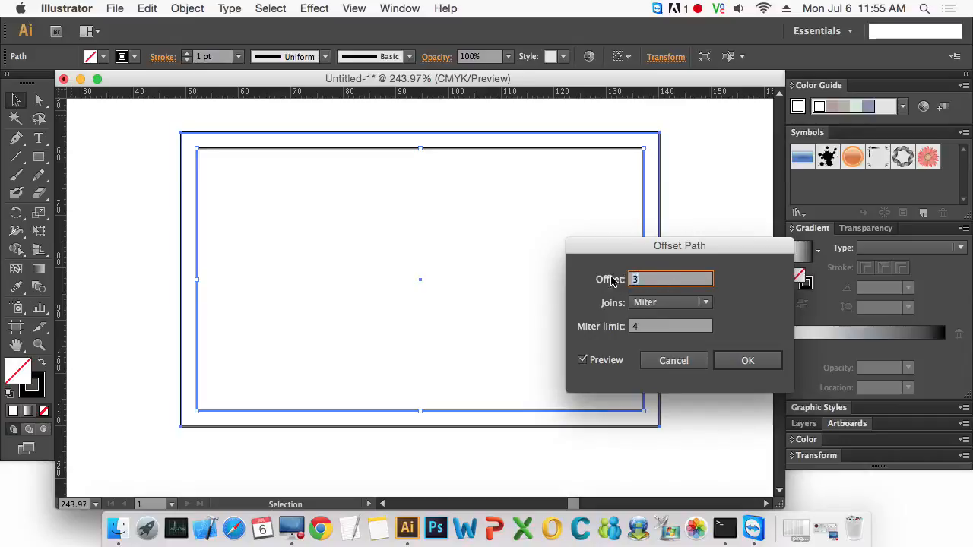
type("2")
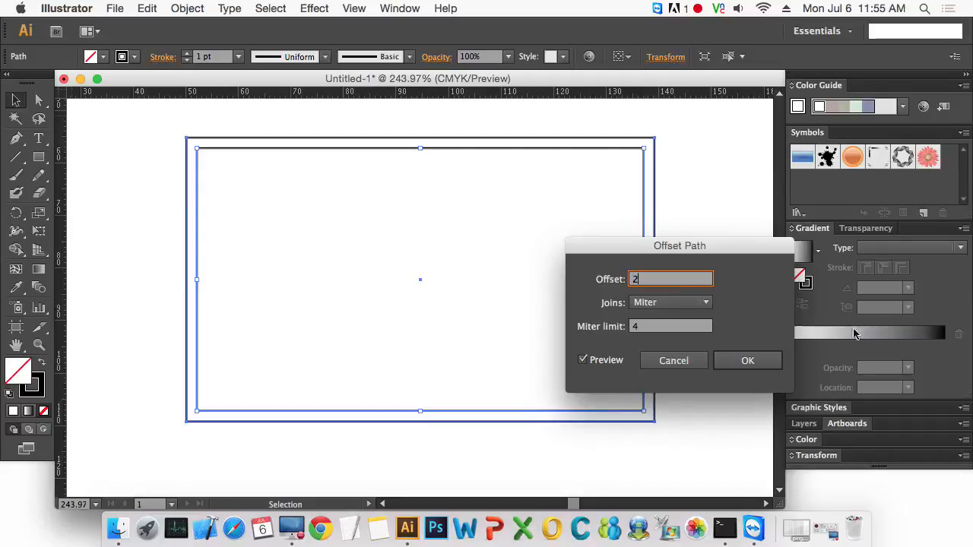
left_click(769, 363)
left_click(668, 261)
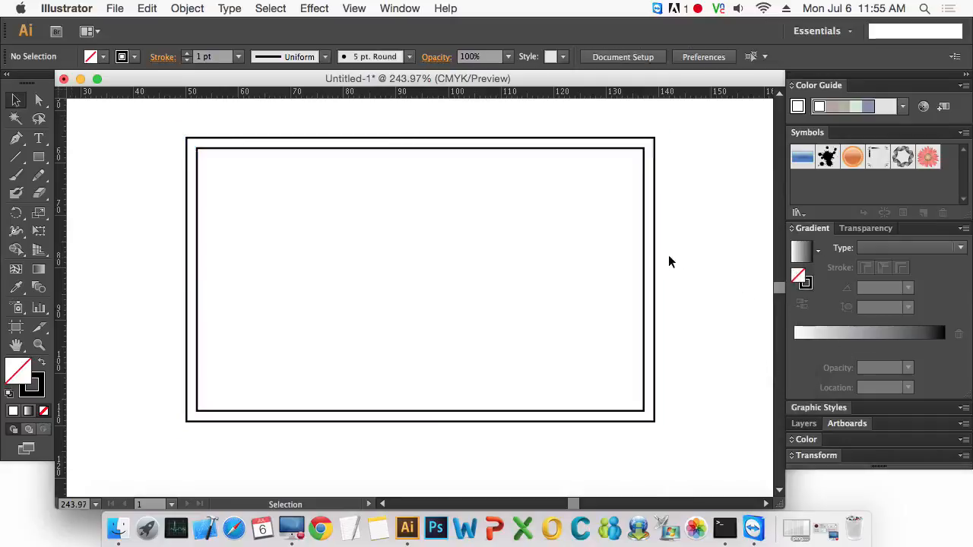
- Convert the outer offset rectangle into a guide
left_click(654, 247)
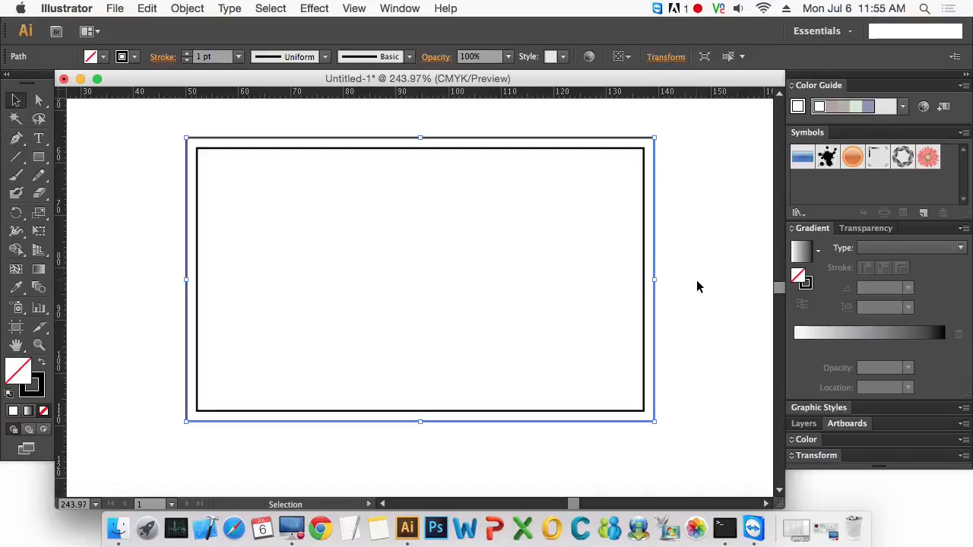
right_click(653, 246)
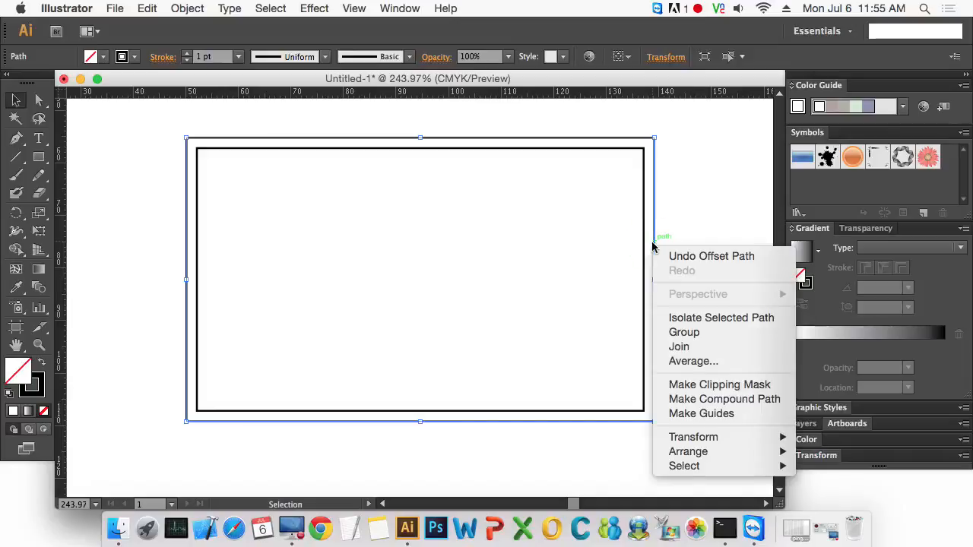
left_click(726, 412)
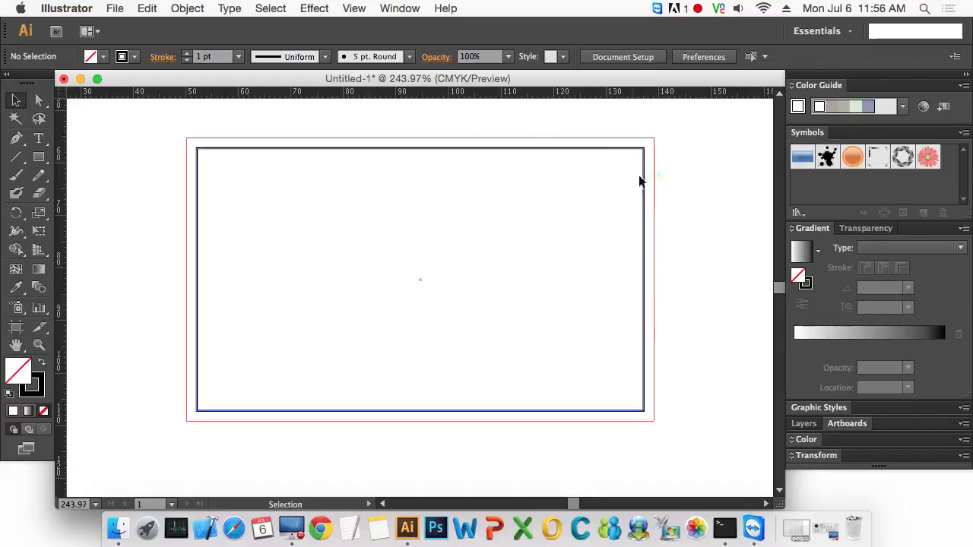
- Offset the original rectangle's path inward by -3 mm
left_click(644, 240)
left_click(187, 8)
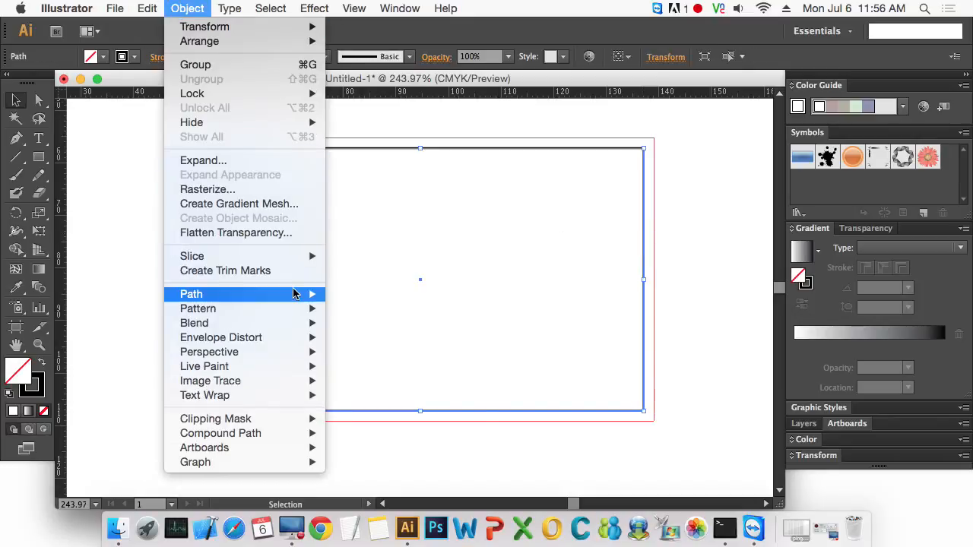
mouse_move(296, 294)
left_click(405, 347)
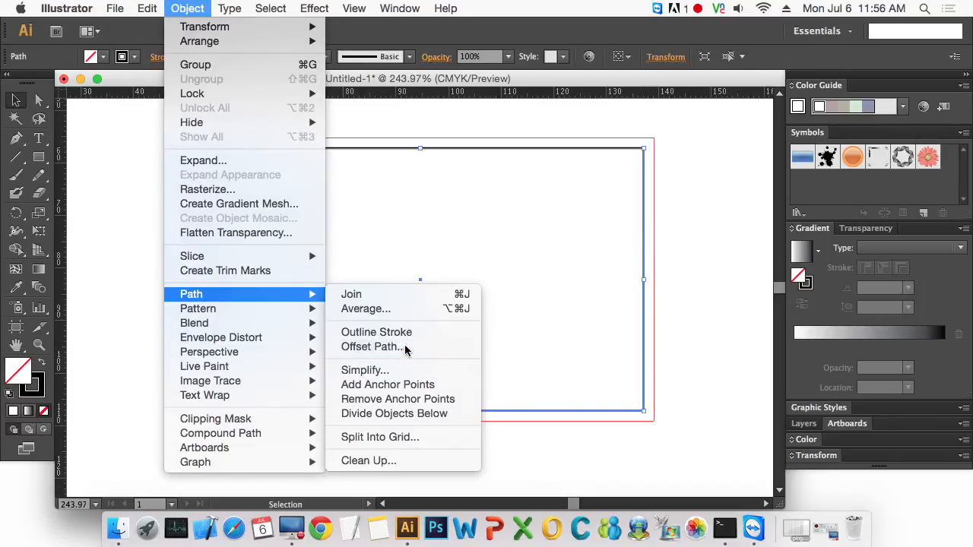
left_click(680, 280)
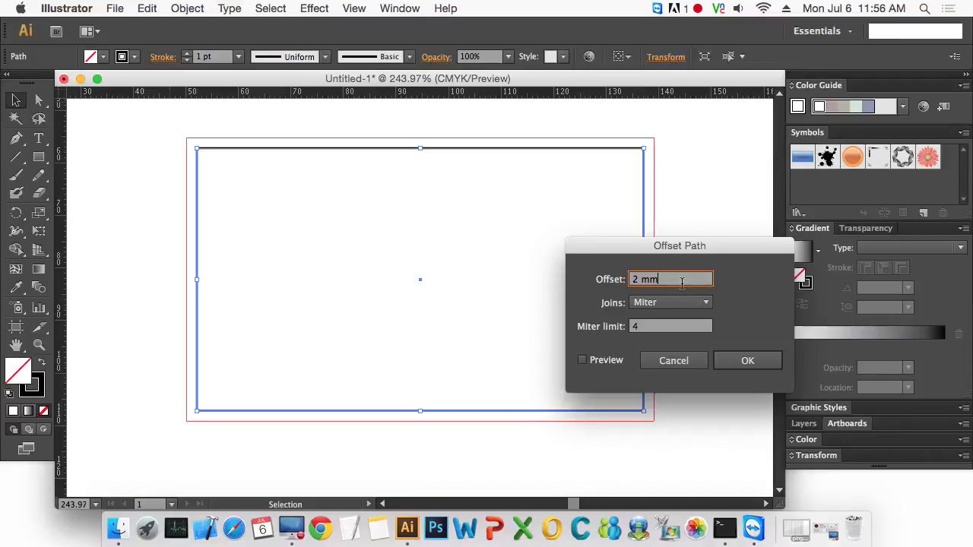
type("-")
left_click(604, 361)
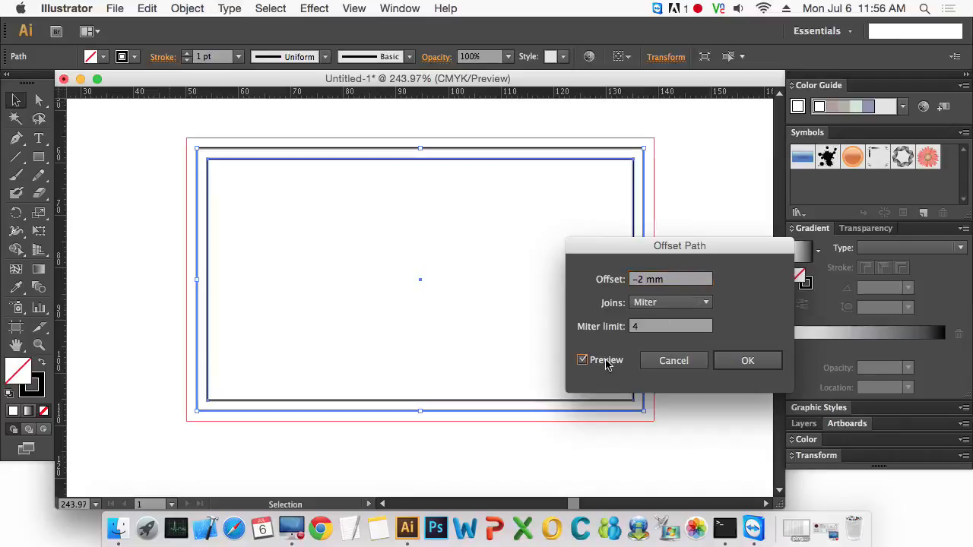
left_click(639, 279)
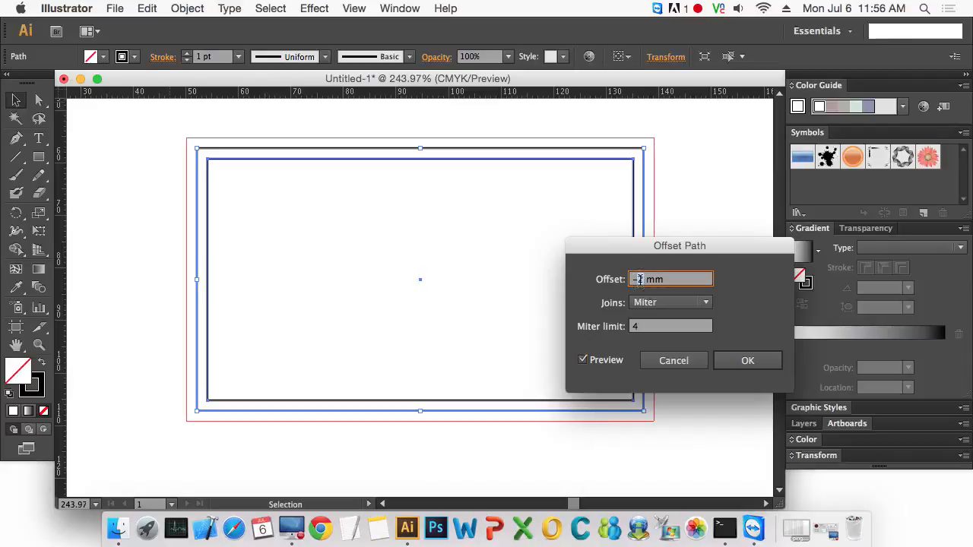
key("Up")
key("Down")
key("Down")
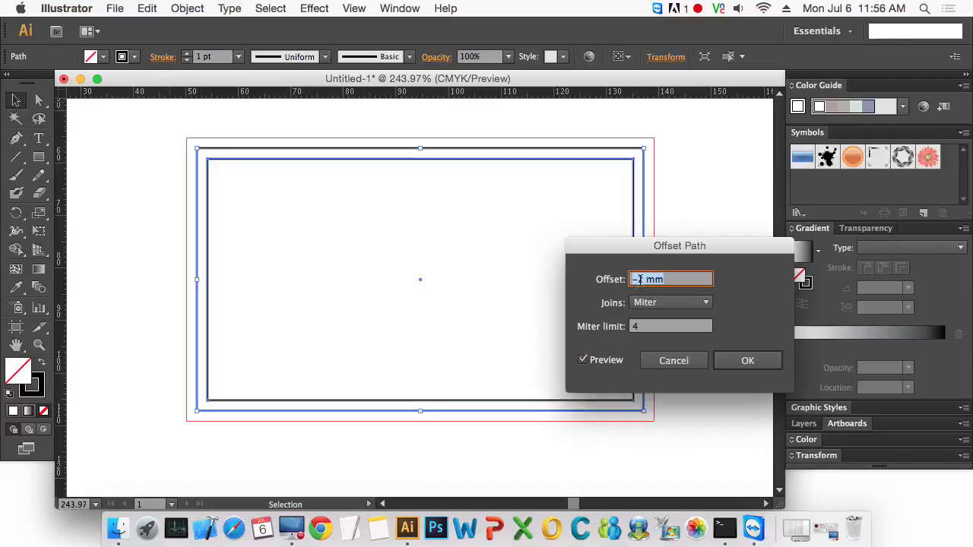
left_click(757, 363)
left_click(681, 369)
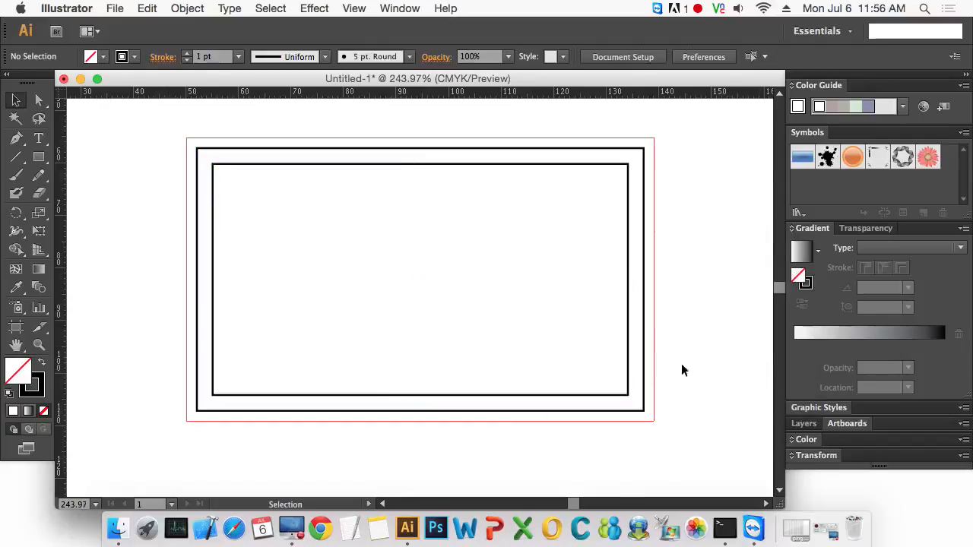
- Convert the inner offset rectangle into a guide
left_click(632, 324)
right_click(628, 327)
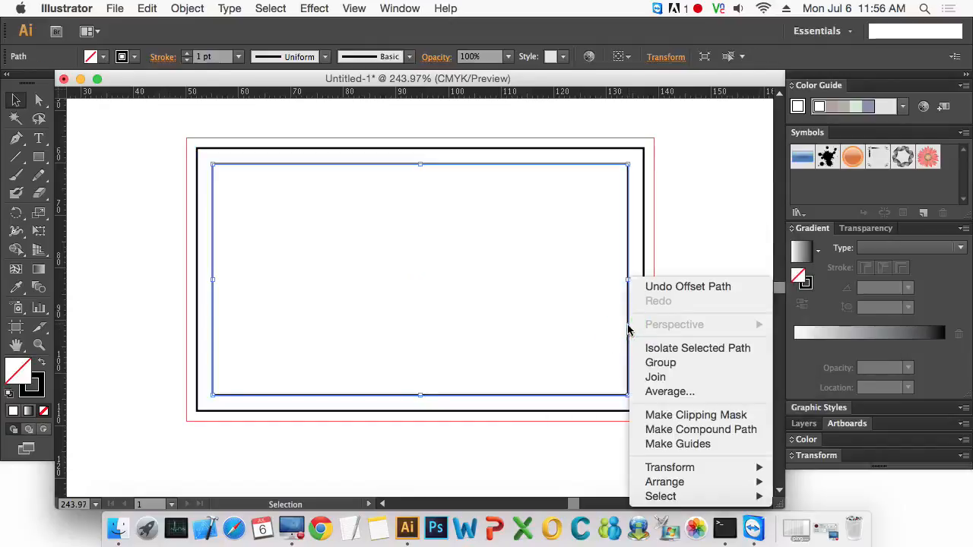
left_click(703, 443)
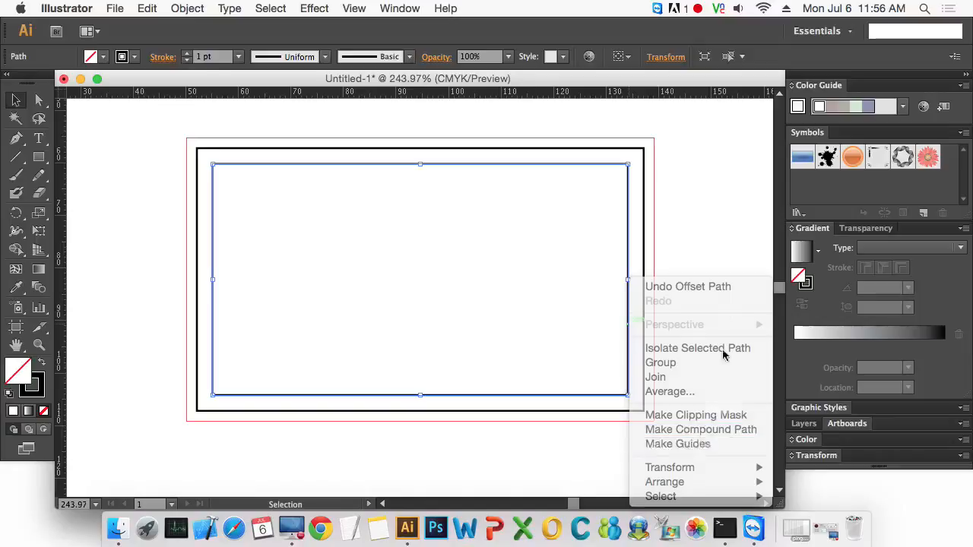
- Select the original 85 × 50 mm rectangle and lock it
left_click_drag(700, 346, 579, 289)
left_click(684, 316)
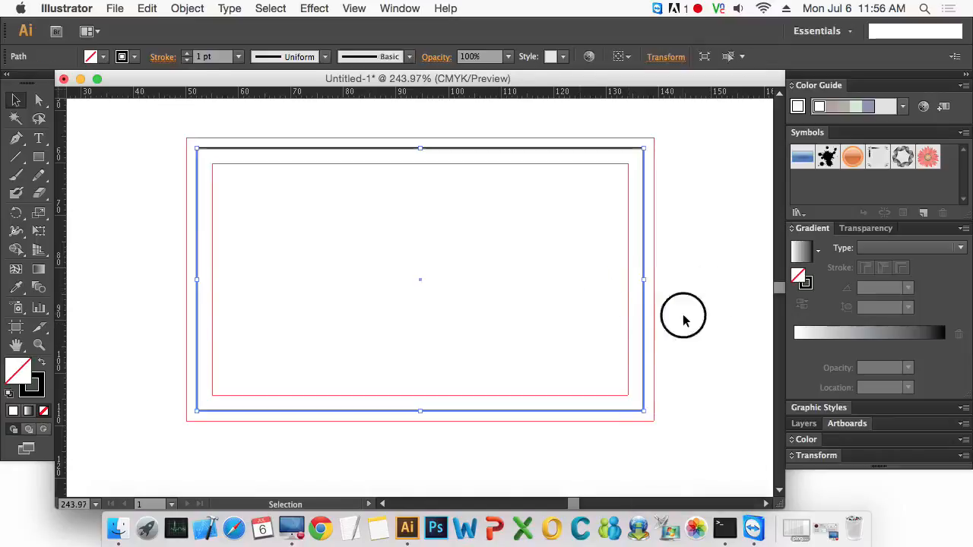
left_click_drag(734, 344, 568, 269)
left_click(690, 318)
left_click_drag(697, 330, 536, 276)
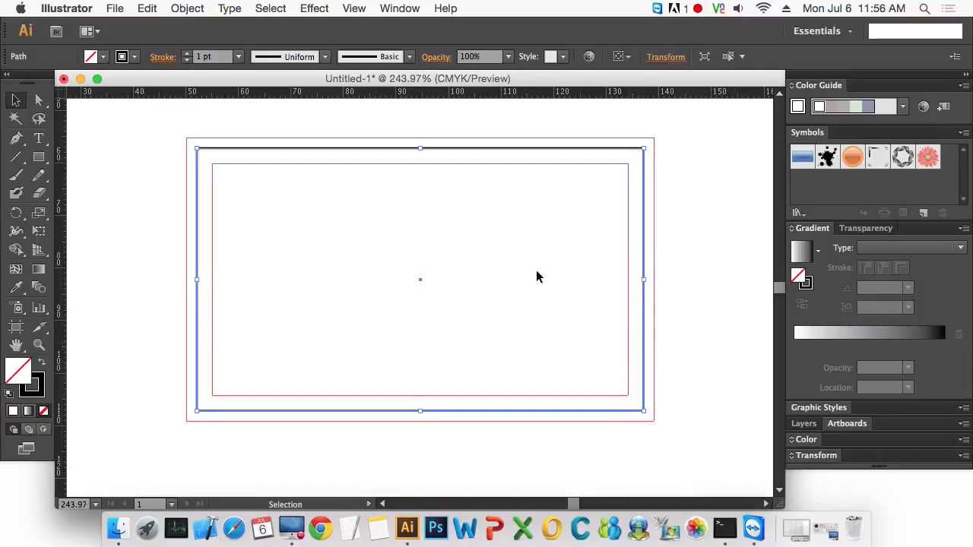
left_click(176, 8)
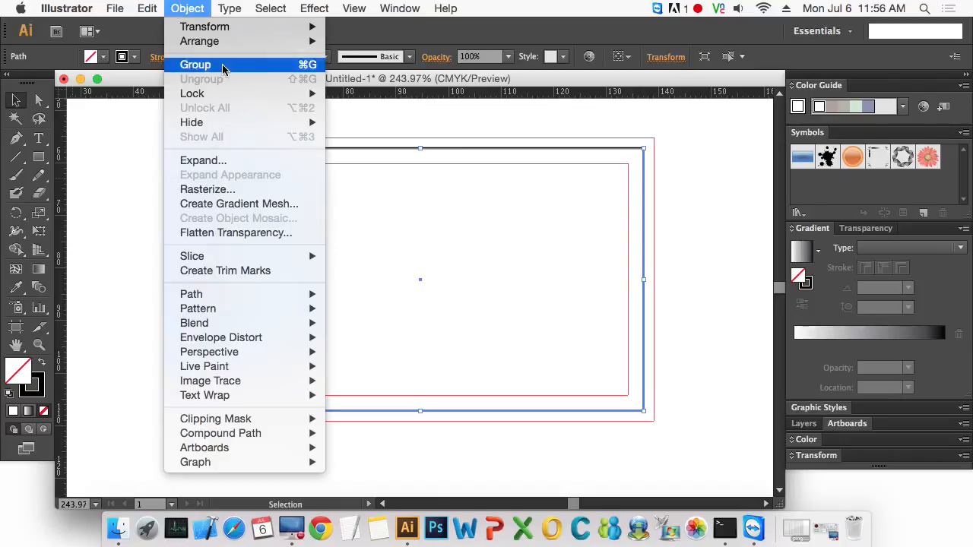
mouse_move(228, 93)
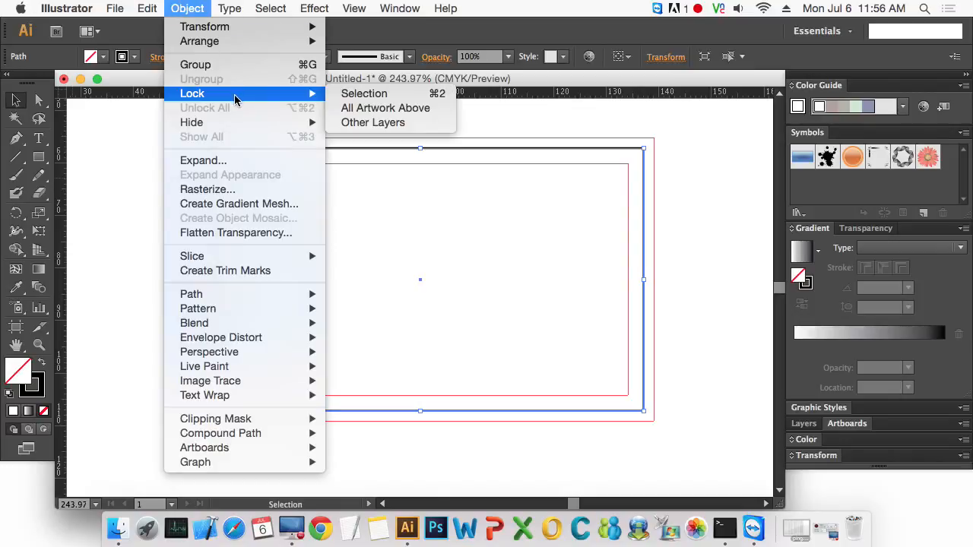
left_click(434, 95)
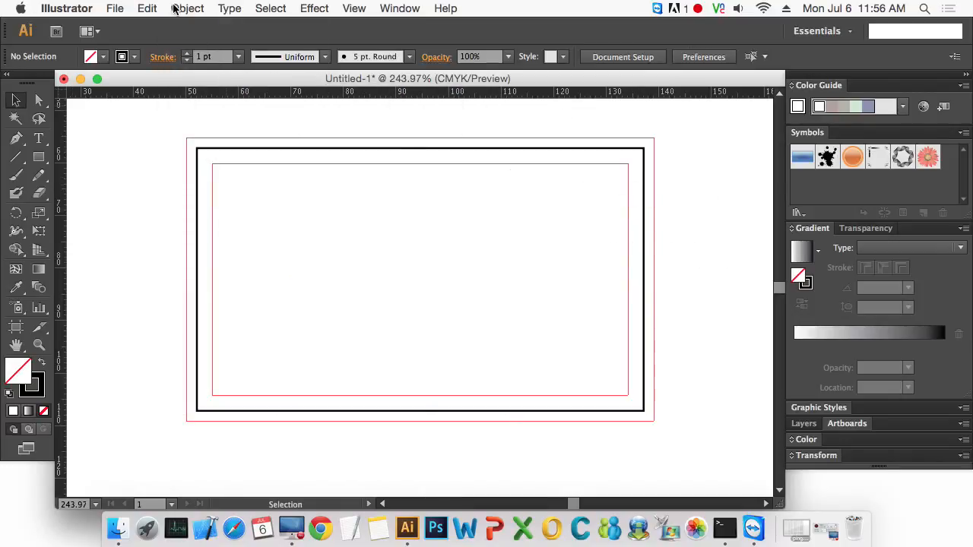
left_click(176, 8)
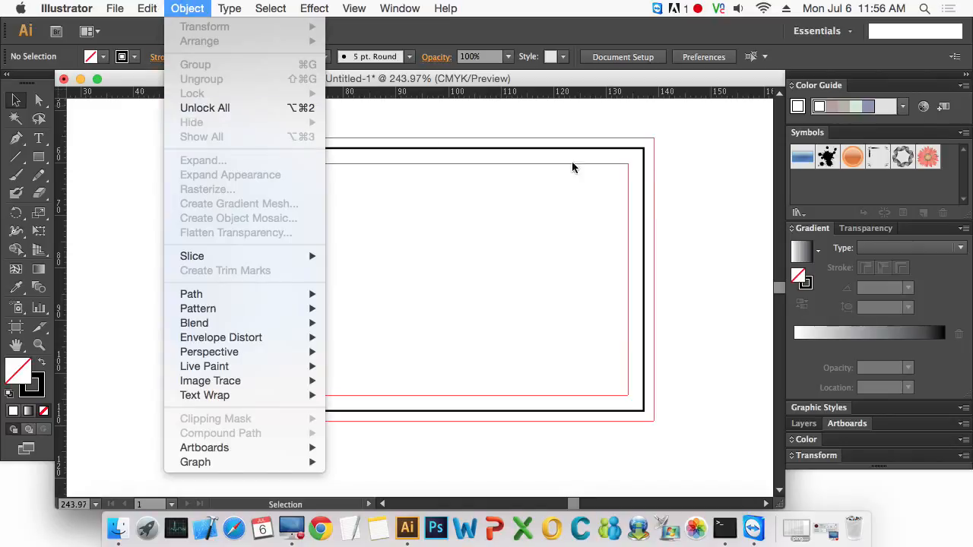
- Add a point text with the cardholder's full name near the top of the card
left_click(693, 196)
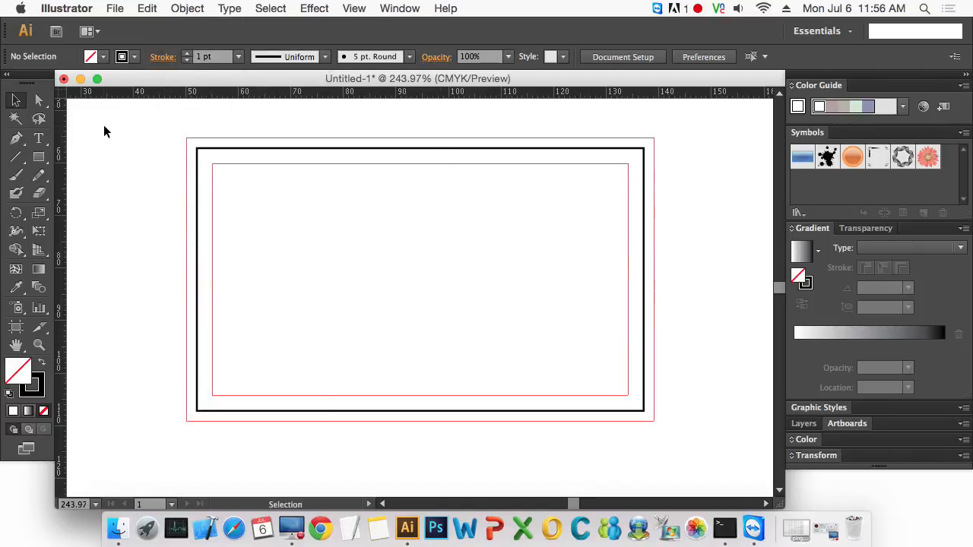
left_click_drag(170, 124, 714, 448)
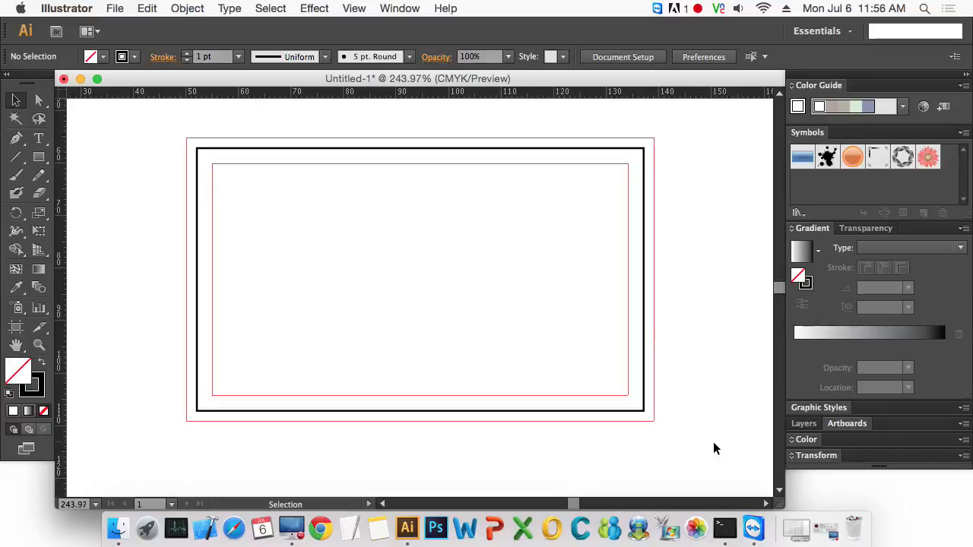
left_click_drag(694, 408, 593, 338)
left_click_drag(706, 332, 608, 280)
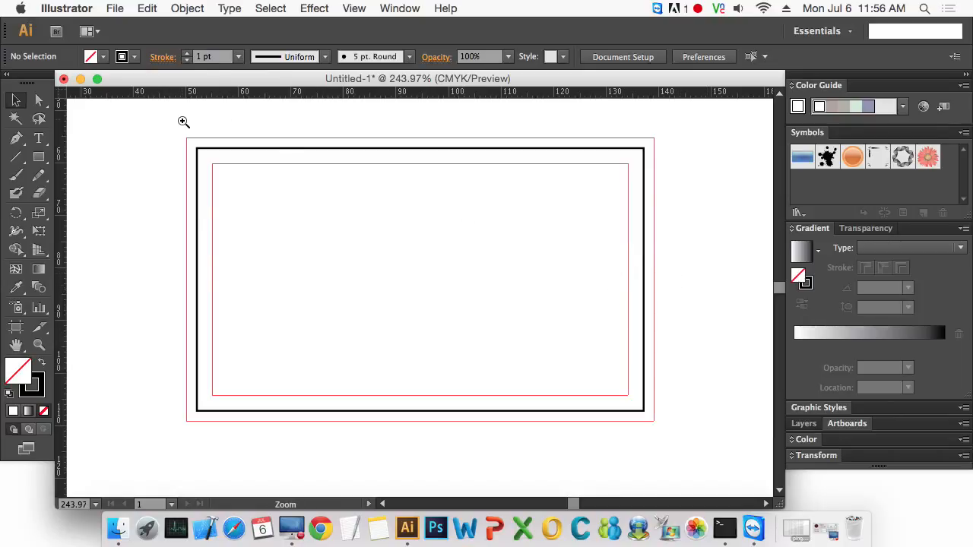
left_click_drag(178, 119, 684, 452)
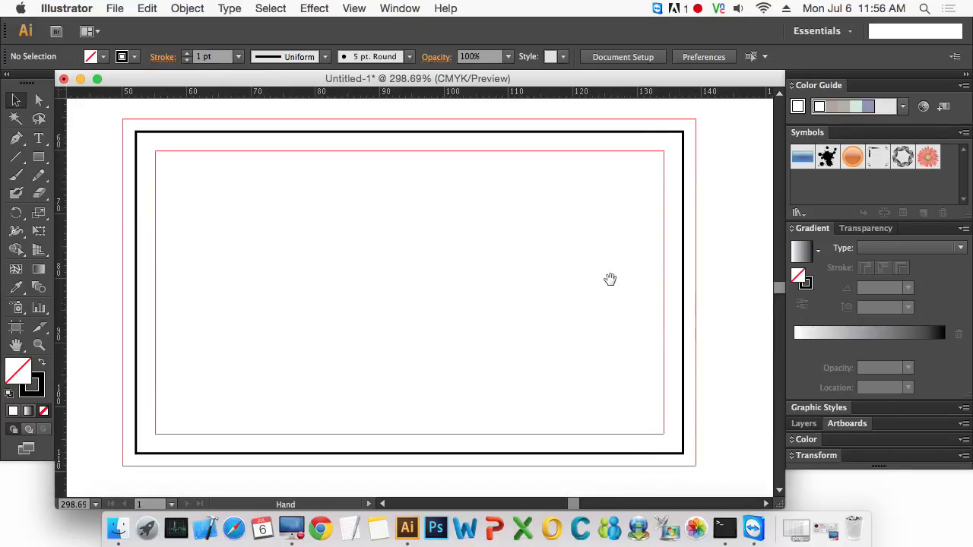
left_click_drag(611, 278, 623, 282)
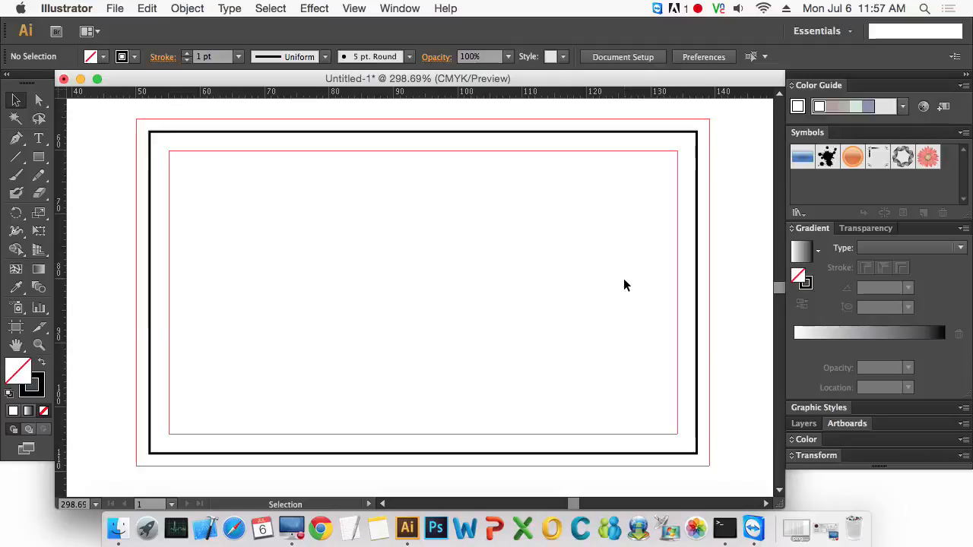
left_click(39, 138)
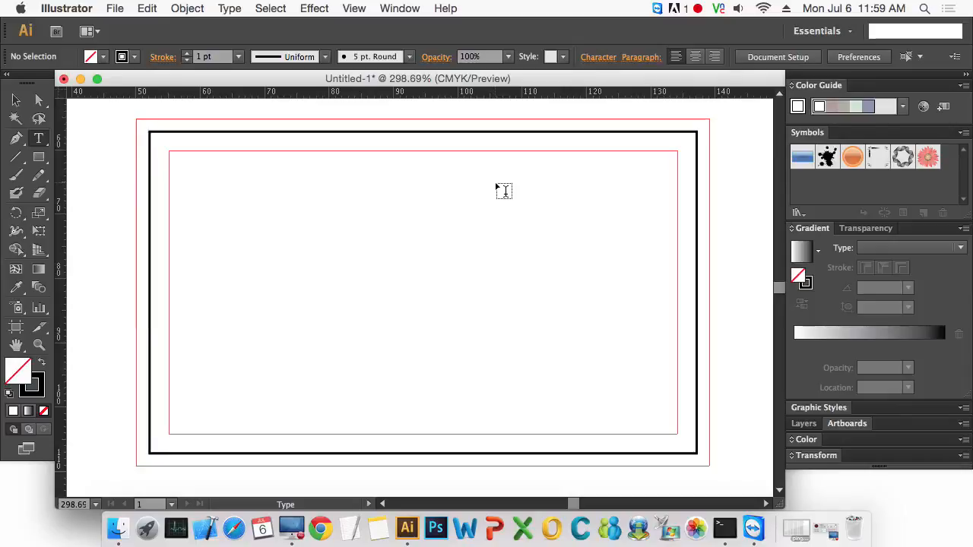
left_click(474, 185)
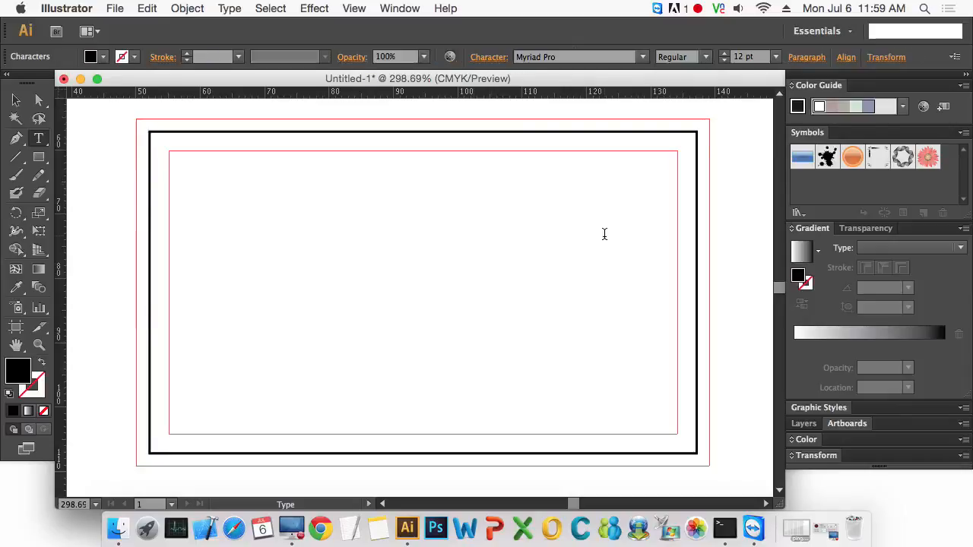
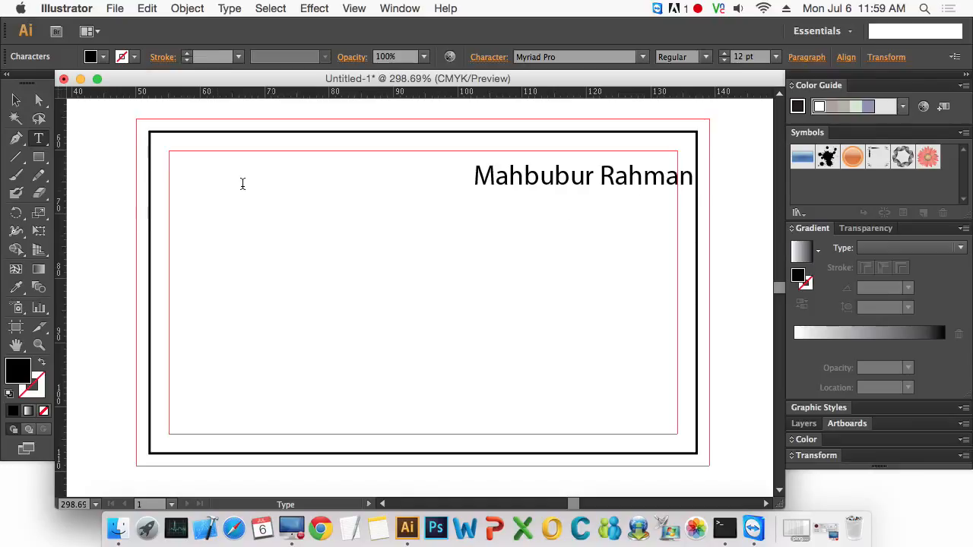
- Right-align the name text and move it into the top-right corner of the safe area
left_click(16, 100)
left_click(597, 176)
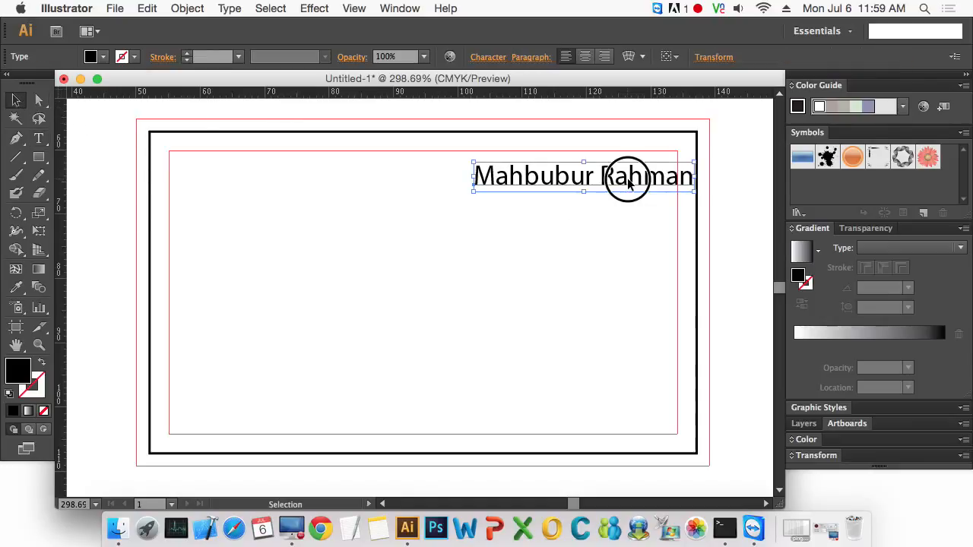
left_click_drag(625, 185, 605, 185)
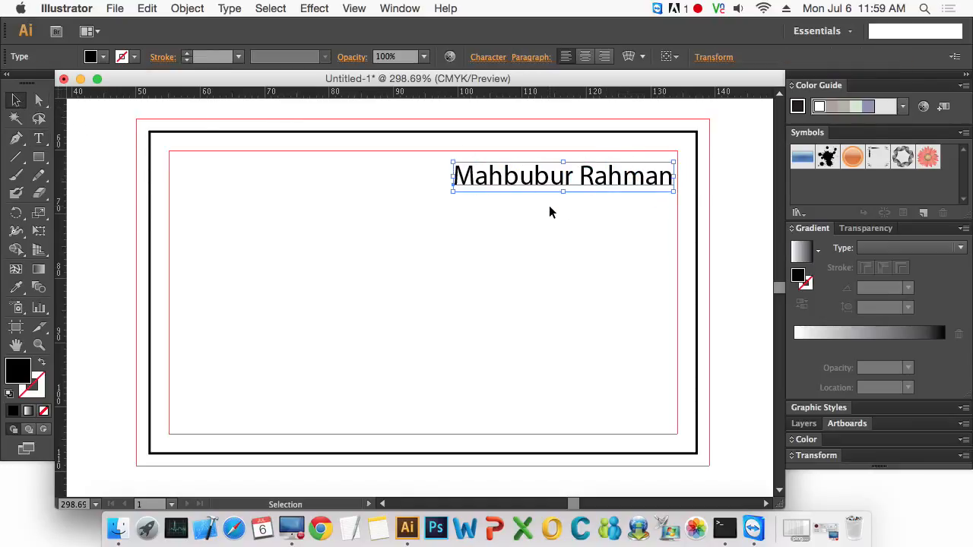
left_click(603, 56)
left_click(446, 237)
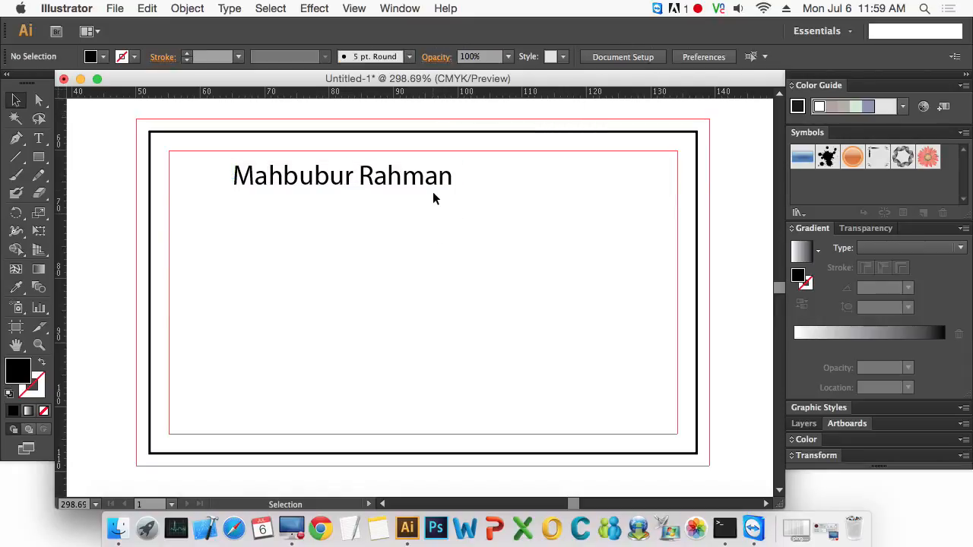
left_click_drag(422, 181, 636, 184)
key("Up")
key("Up")
key("Up")
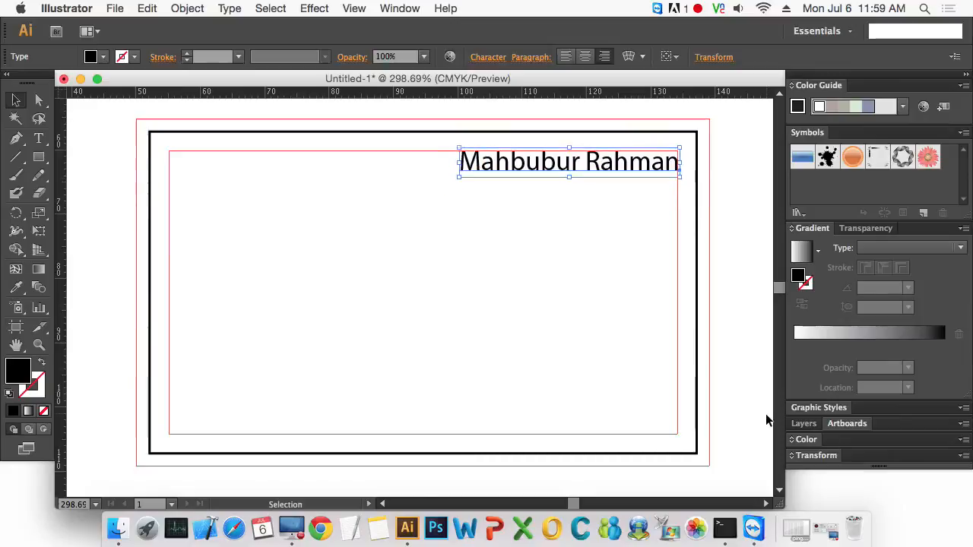
left_click(638, 270)
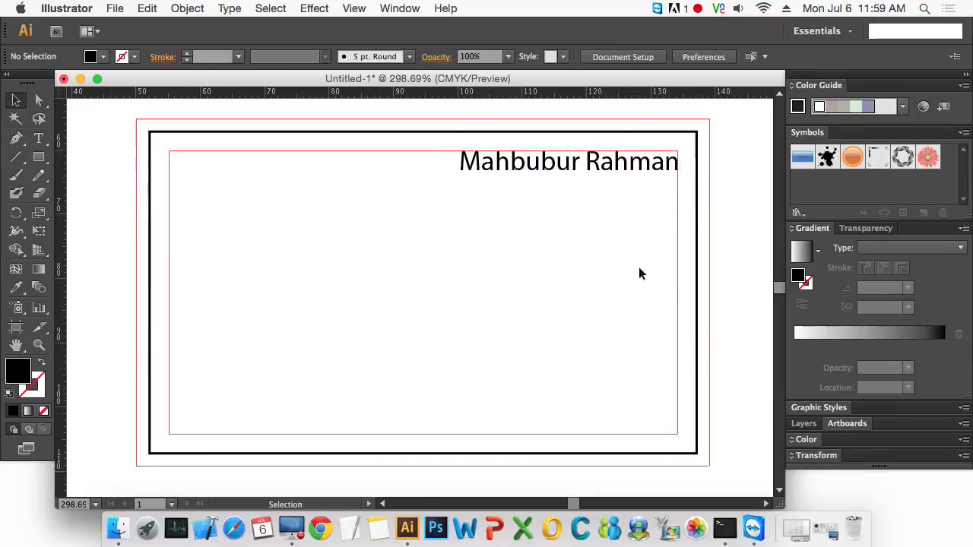
- Duplicate the name text just below it and replace the copy's text with 'Business Executive'
left_click_drag(661, 174, 661, 190)
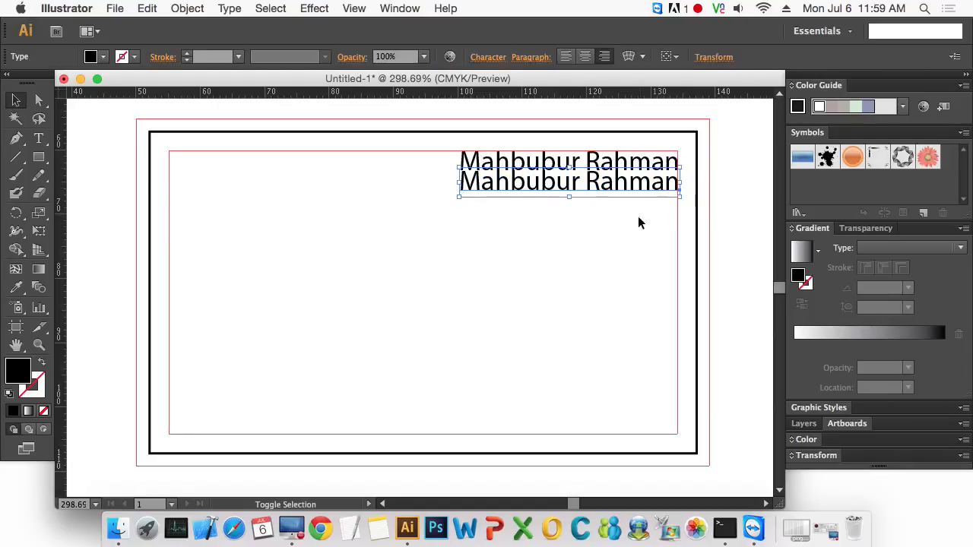
key("t")
triple_click(601, 182)
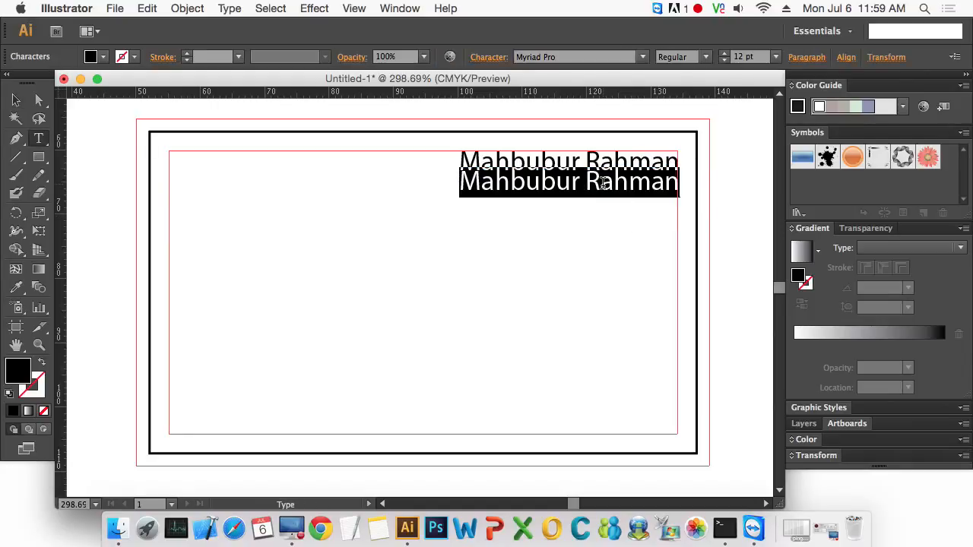
type("B")
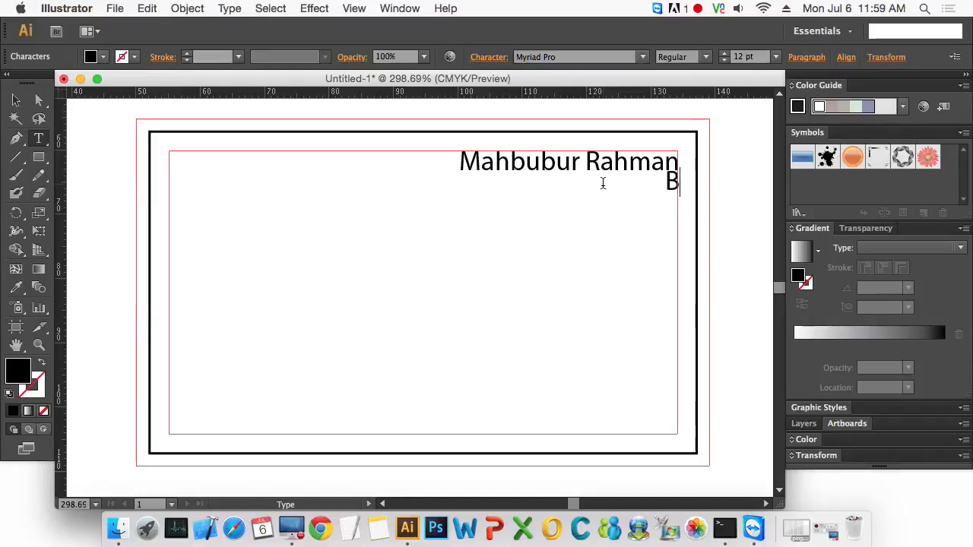
type("usiness E")
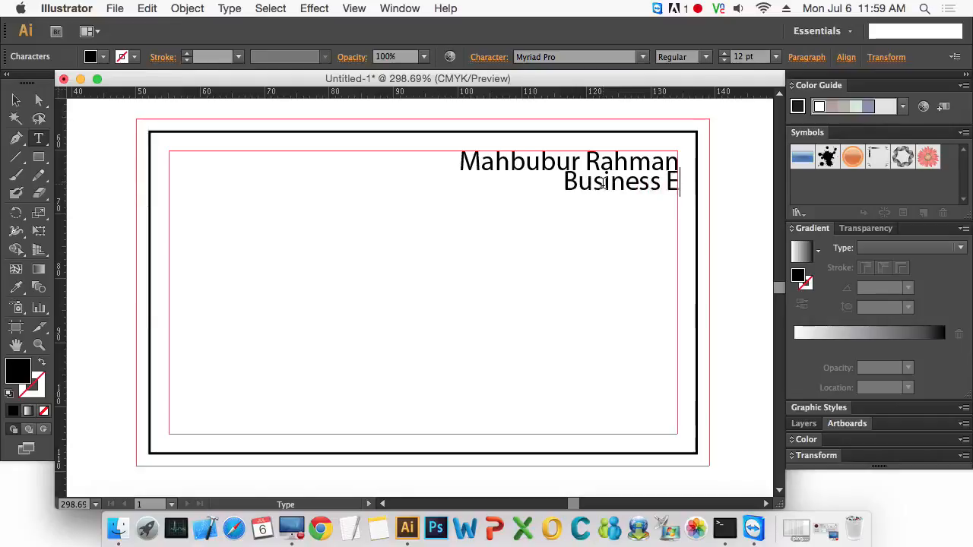
type("xc")
key("BackSpace")
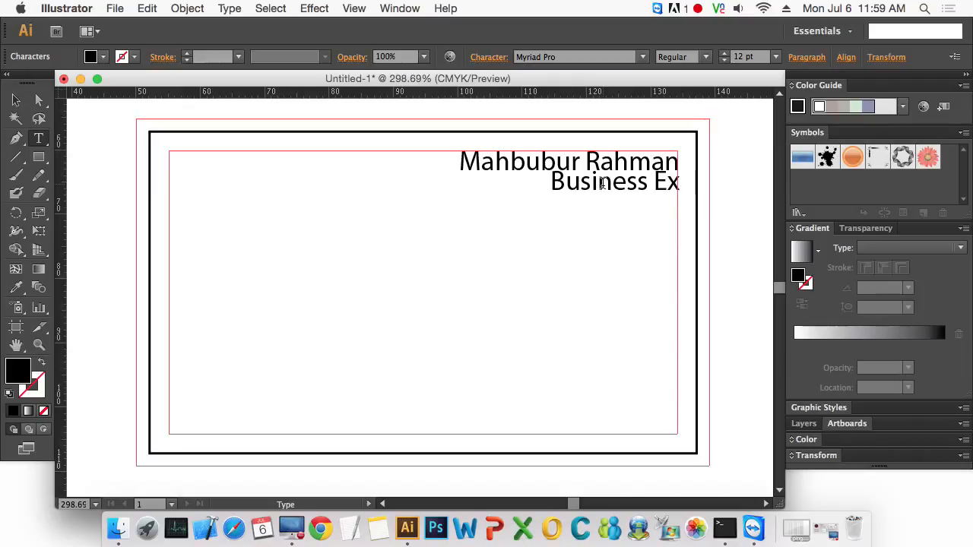
type("ecutive")
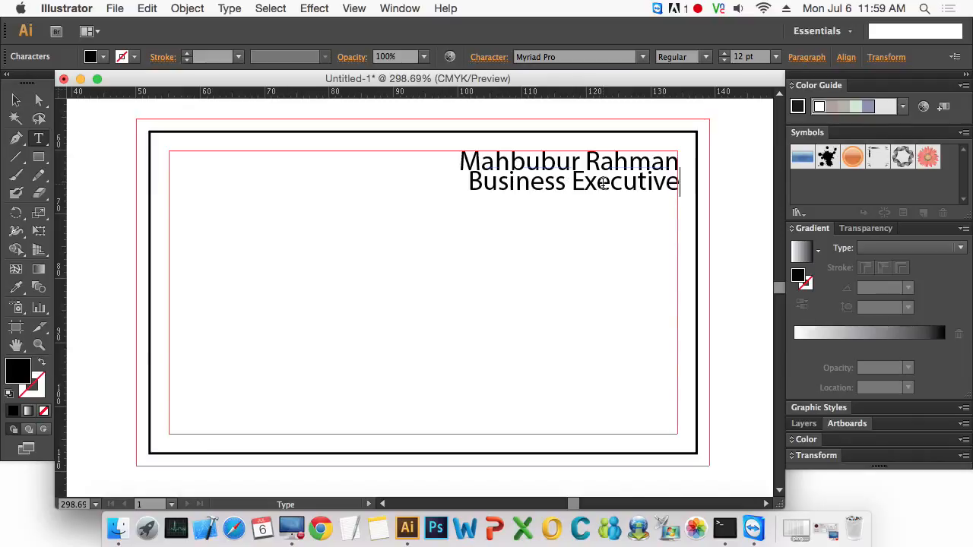
- Set the 'Business Executive' line's font size to 9 pt
triple_click(602, 182)
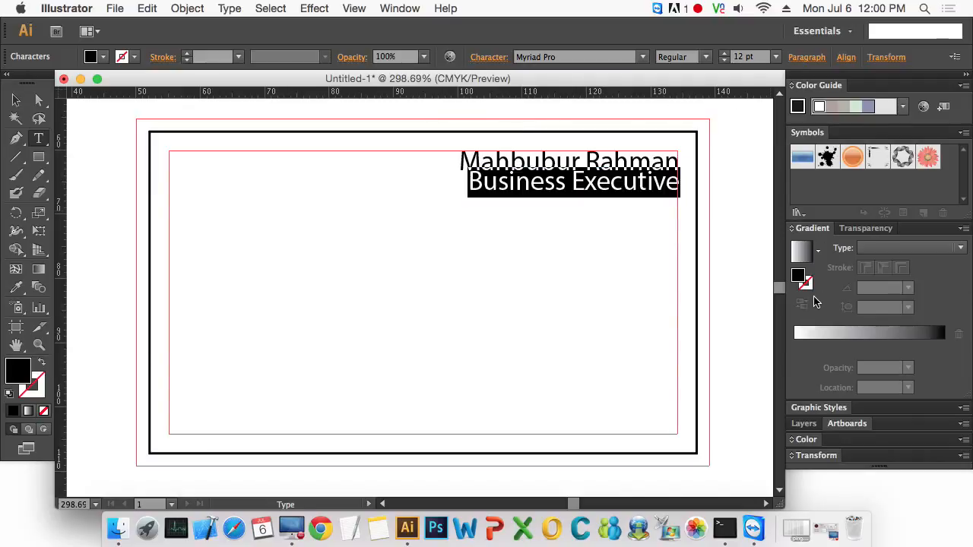
key("super+t")
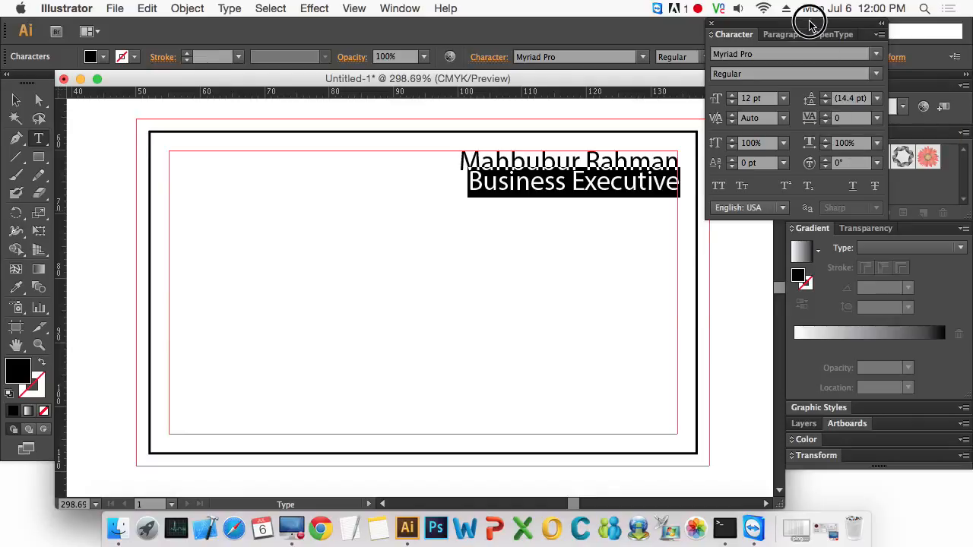
left_click_drag(809, 22, 373, 266)
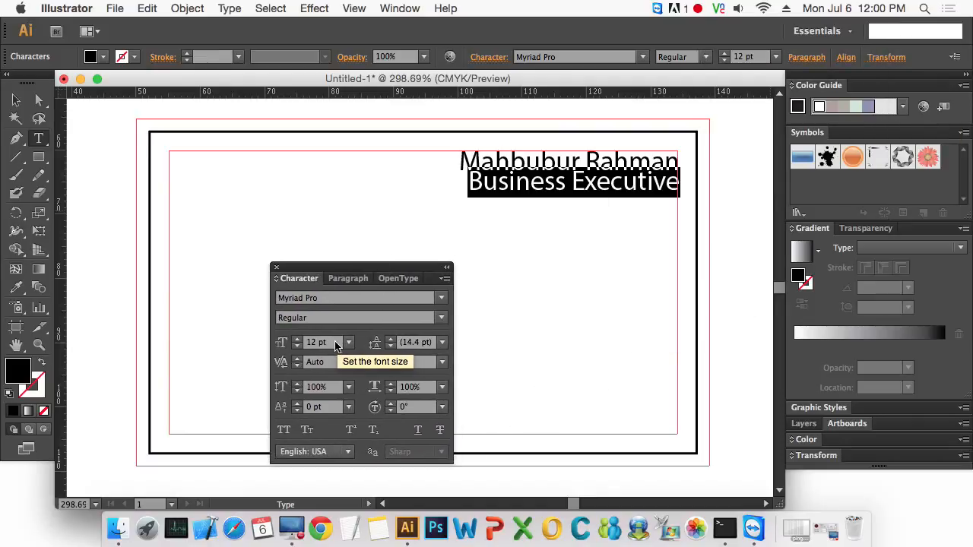
left_click(335, 343)
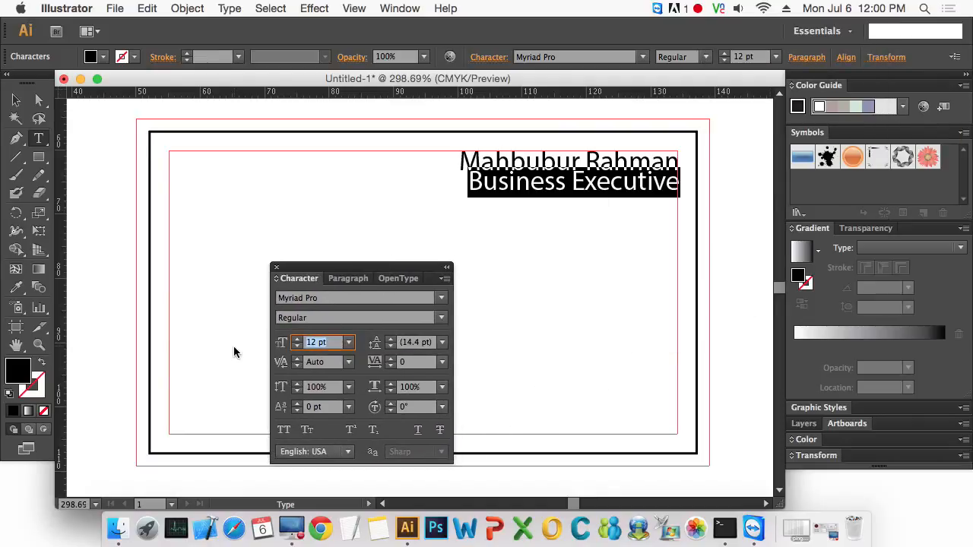
type("9")
key("Return")
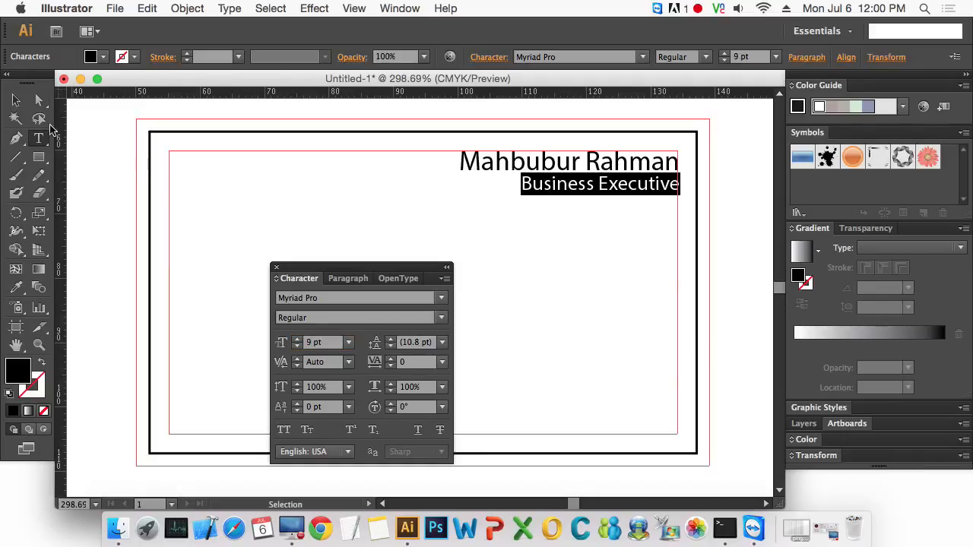
key("Escape")
- Set the name line's font size to 11 pt
left_click(469, 224)
left_click(494, 172)
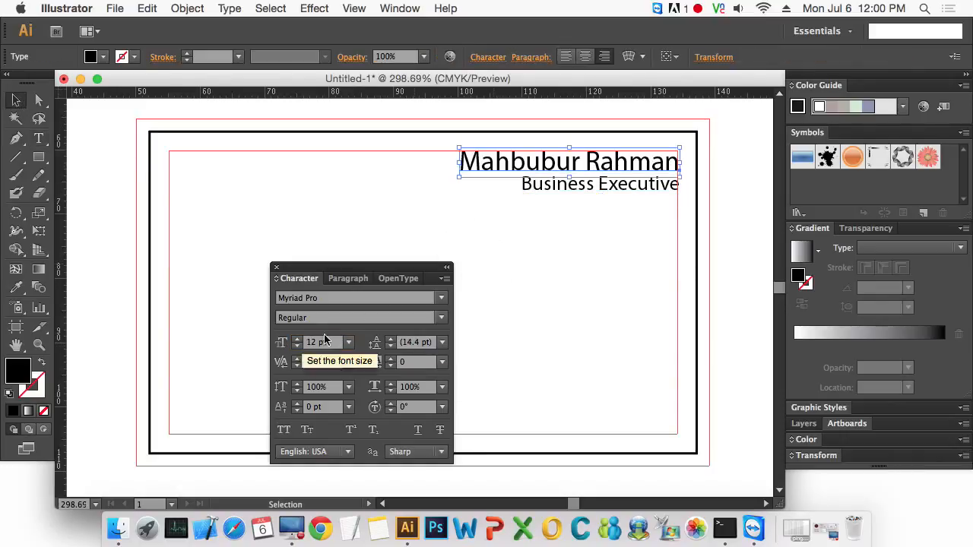
left_click(306, 343)
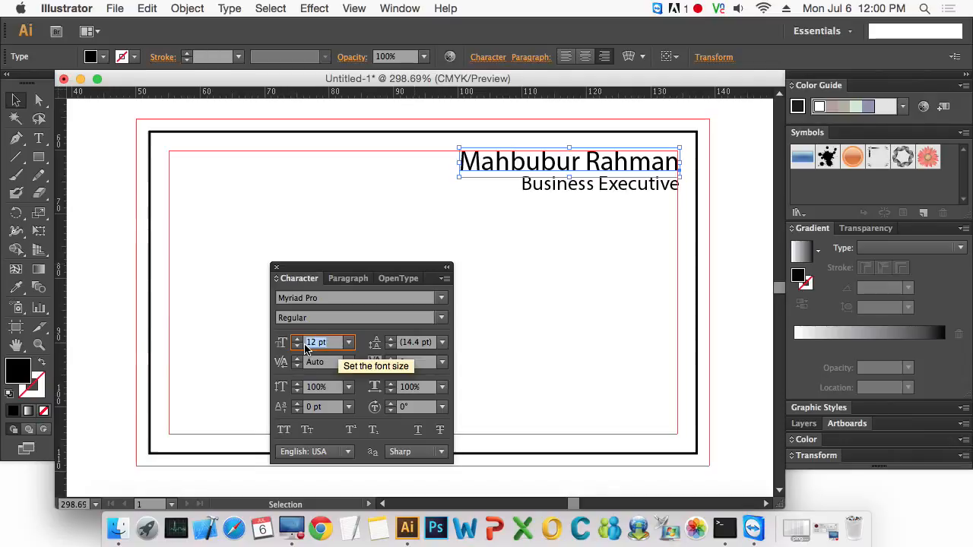
type("11")
key("Return")
- Change the font of both text lines to Open Sans
left_click_drag(679, 126, 582, 217)
left_click(477, 57)
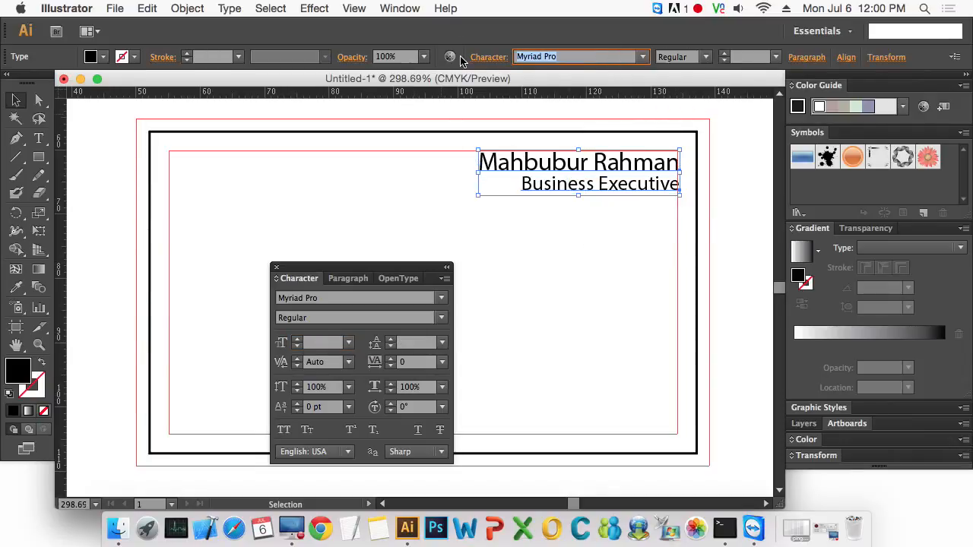
type("Open Sans")
key("Return")
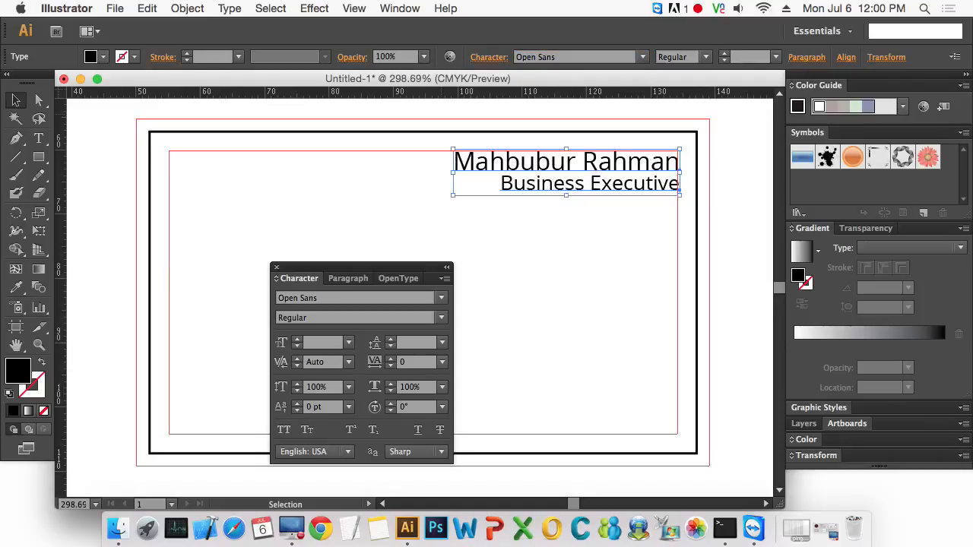
- Align the name and 'Business Executive' lines along their right edges
left_click(591, 276)
left_click_drag(372, 271, 389, 283)
key("z")
left_click_drag(425, 135, 712, 260)
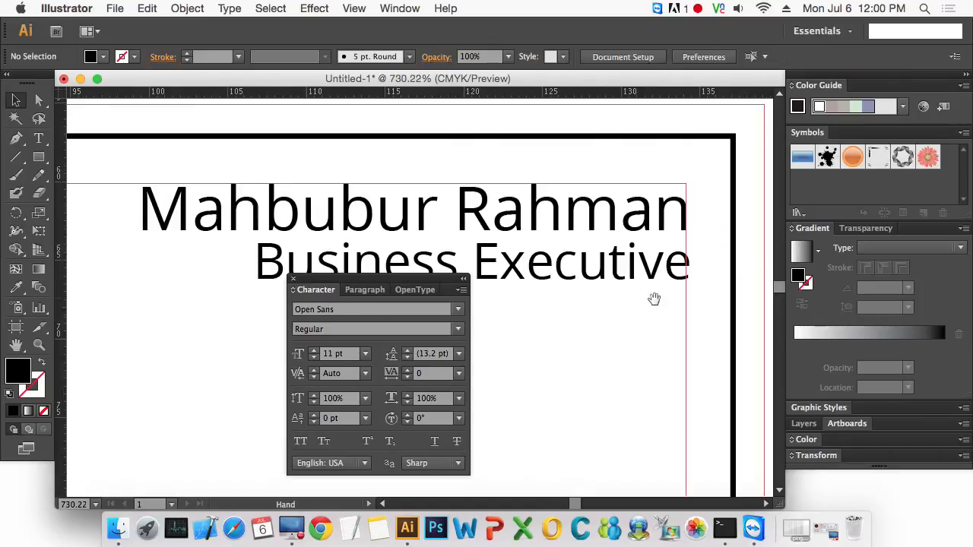
key("v")
left_click_drag(686, 208, 675, 201)
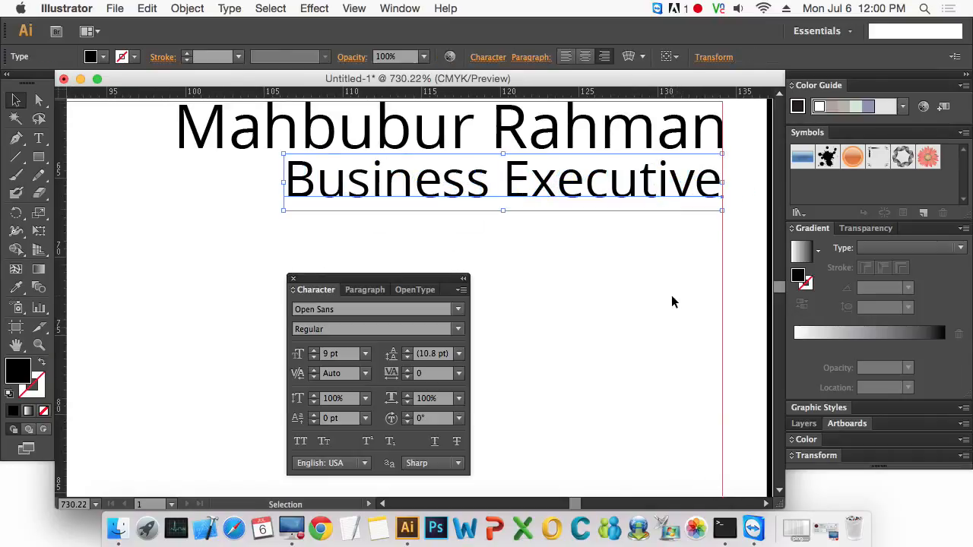
left_click(614, 134, "shift")
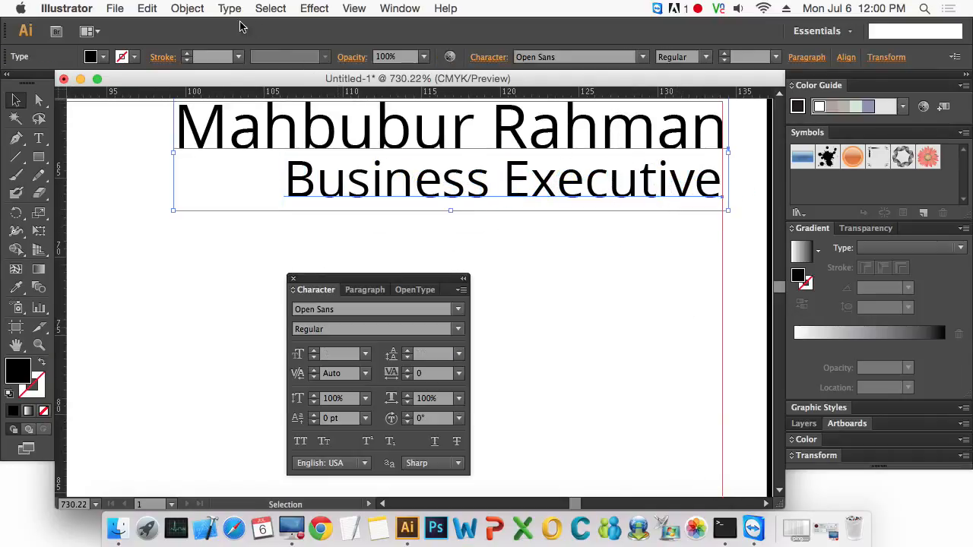
left_click(845, 57)
left_click(741, 97)
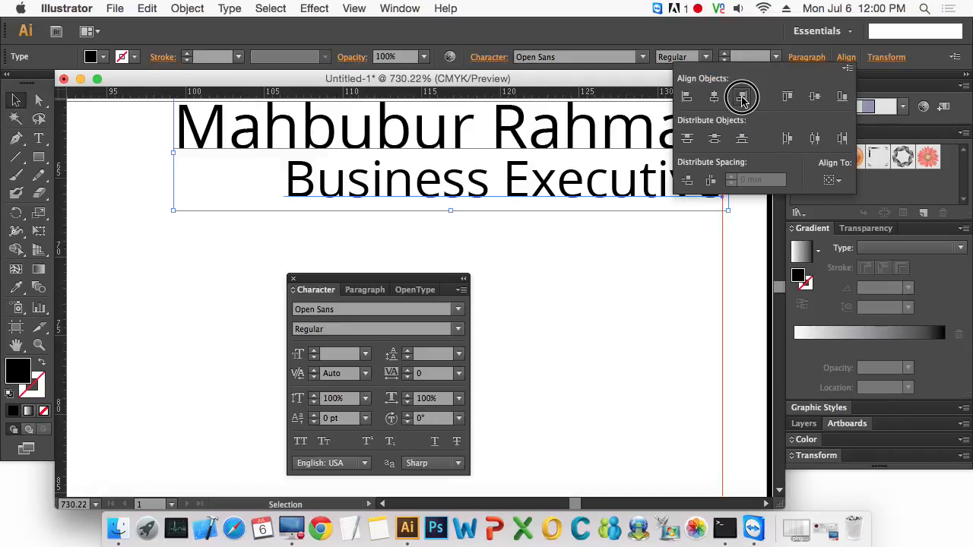
left_click(620, 272)
- Nudge the 'Business Executive' line horizontally so its right edge lines up with the name
left_click_drag(689, 195, 683, 193)
key("Right")
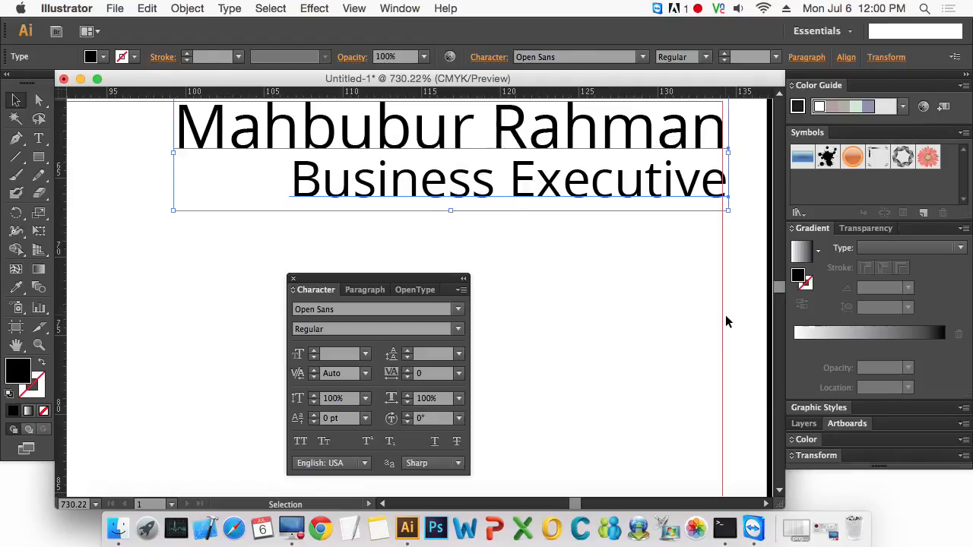
left_click(671, 253)
left_click(675, 199)
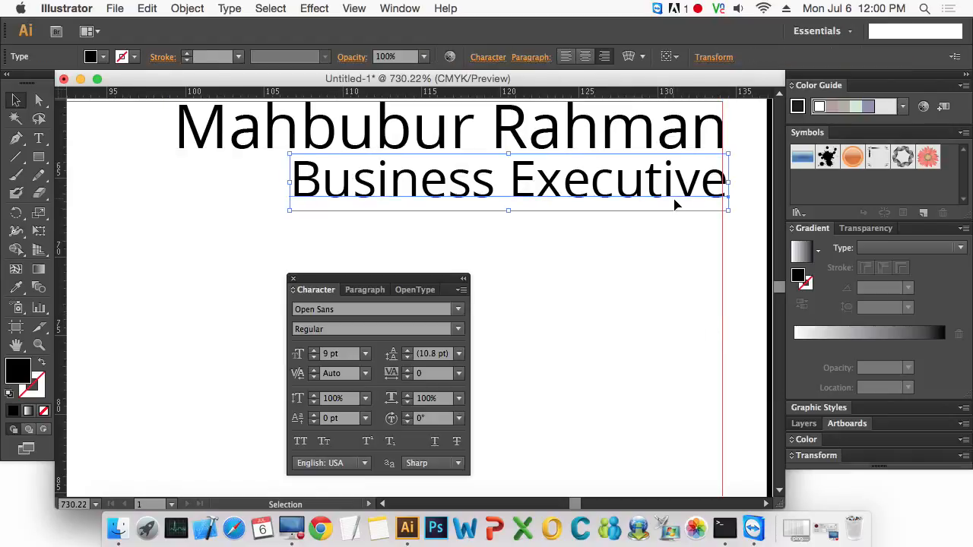
key("Left")
left_click(683, 250)
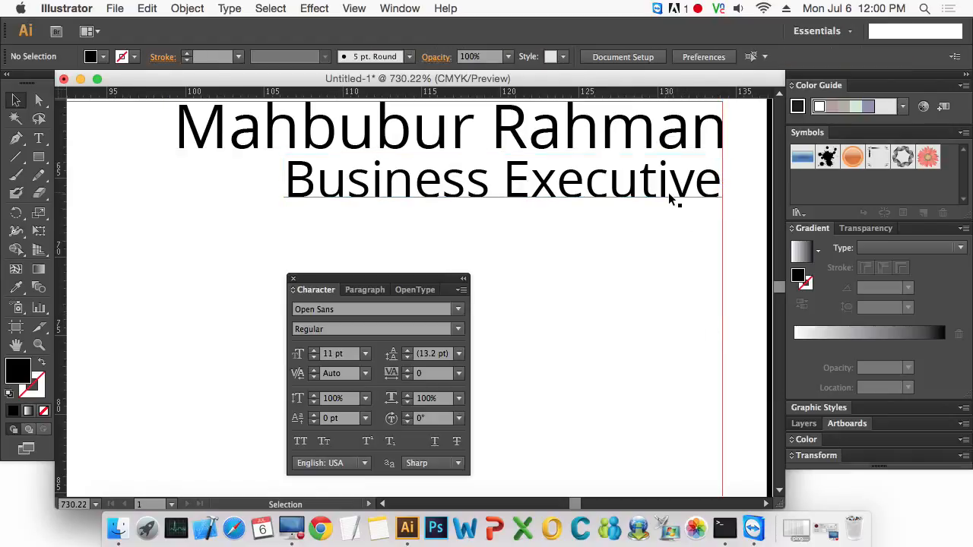
- Add a point text line reading 'Address' in the lower-left part of the card
left_click(668, 193)
left_click(668, 279)
left_click(292, 278)
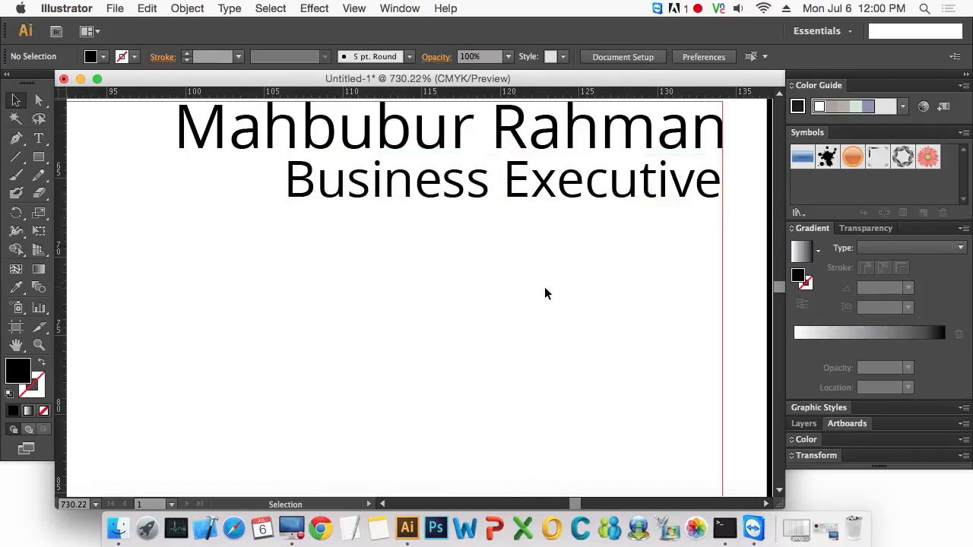
left_click(434, 293, "alt+super")
left_click(433, 292, "alt+super")
left_click(433, 292, "alt+super")
left_click_drag(425, 342, 580, 258)
left_click(437, 265, "alt+super")
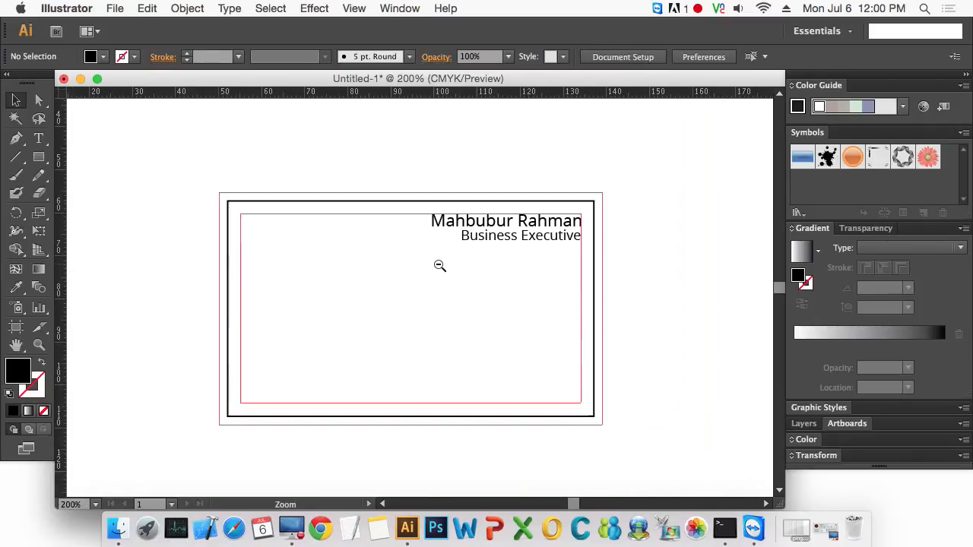
left_click_drag(463, 308, 474, 246)
left_click_drag(216, 123, 628, 372)
left_click(614, 330)
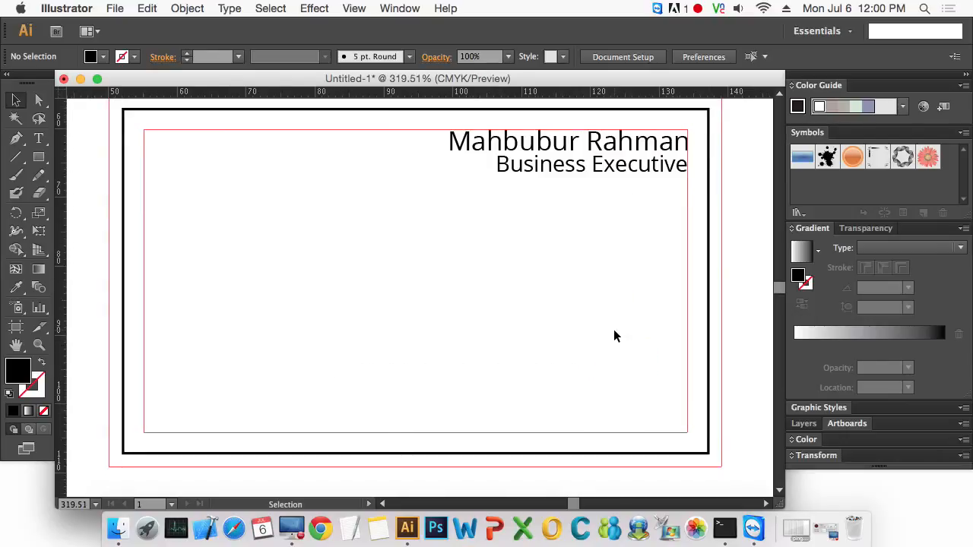
key("t")
left_click(384, 319)
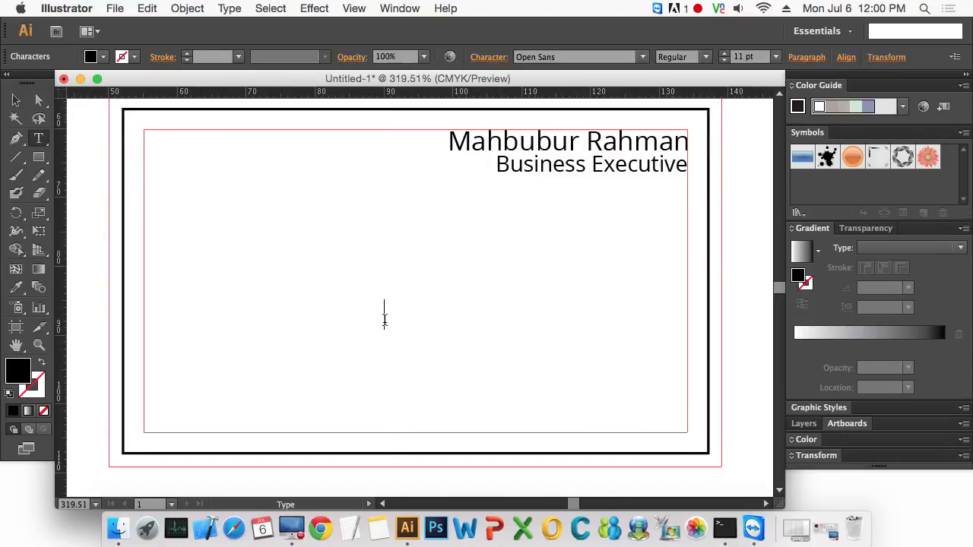
type("Address")
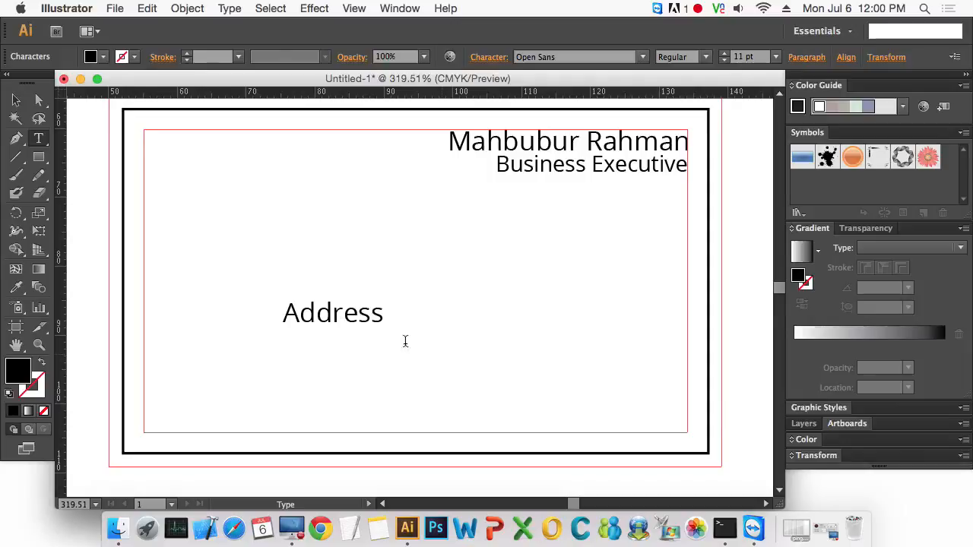
key("Escape")
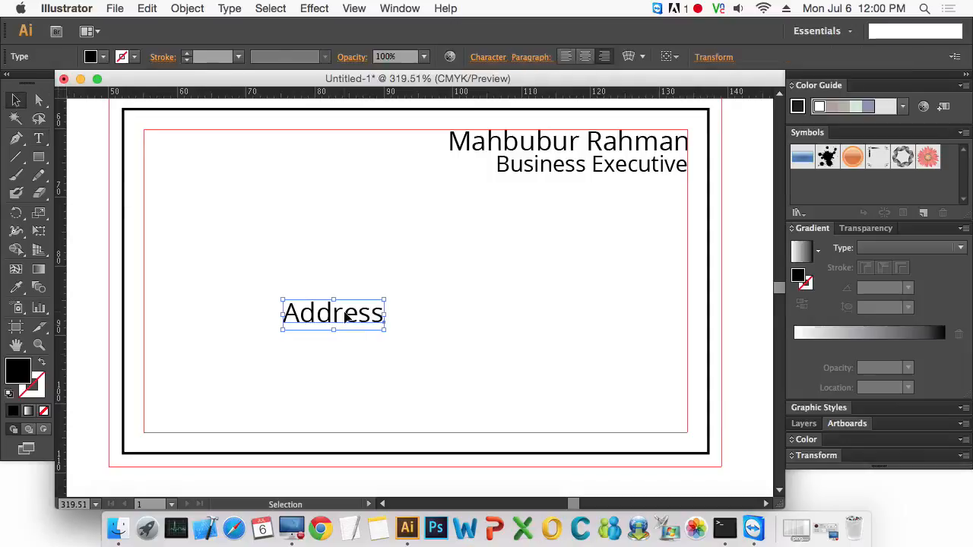
- Reposition the text line and replace its wording with 'Head Office'
left_click(585, 57)
left_click_drag(401, 317, 287, 355)
double_click(282, 347)
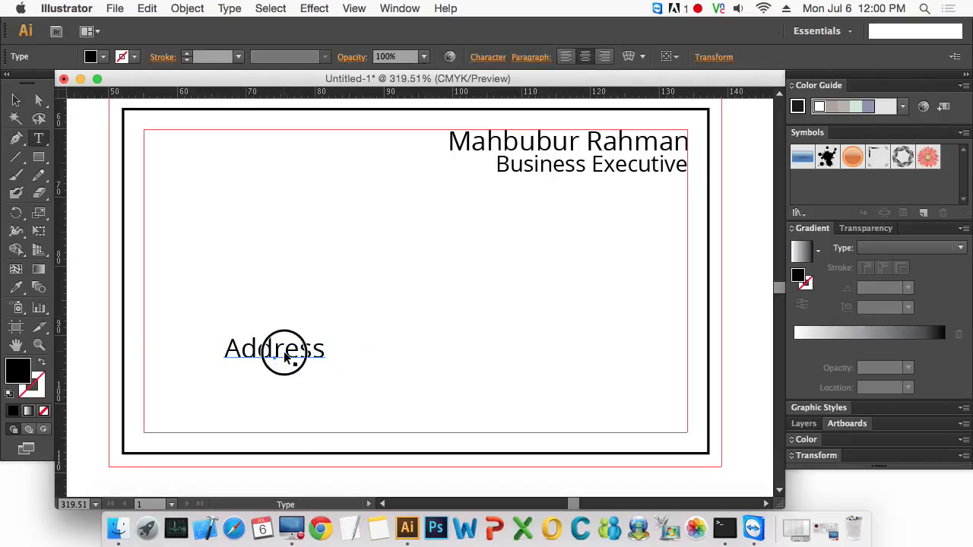
double_click(282, 348)
type("Hea")
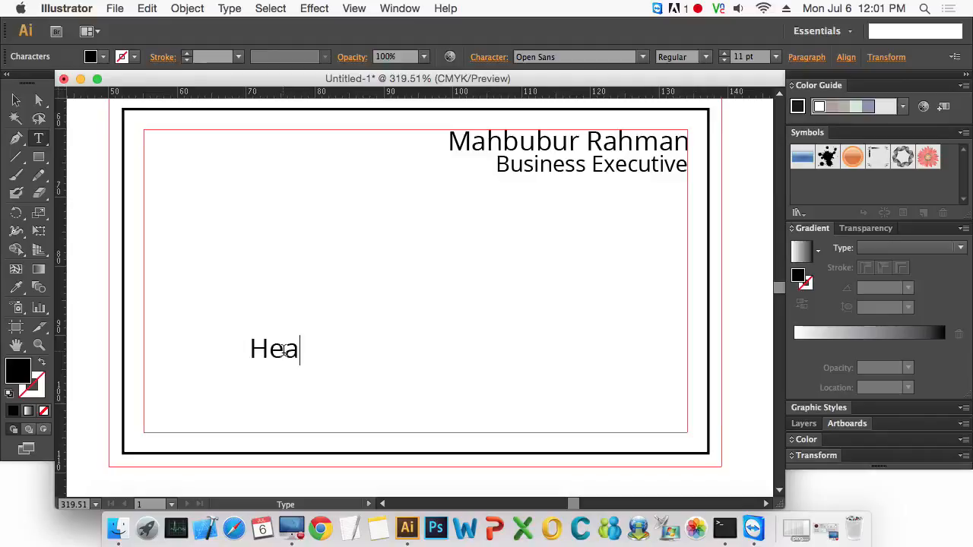
type("d ")
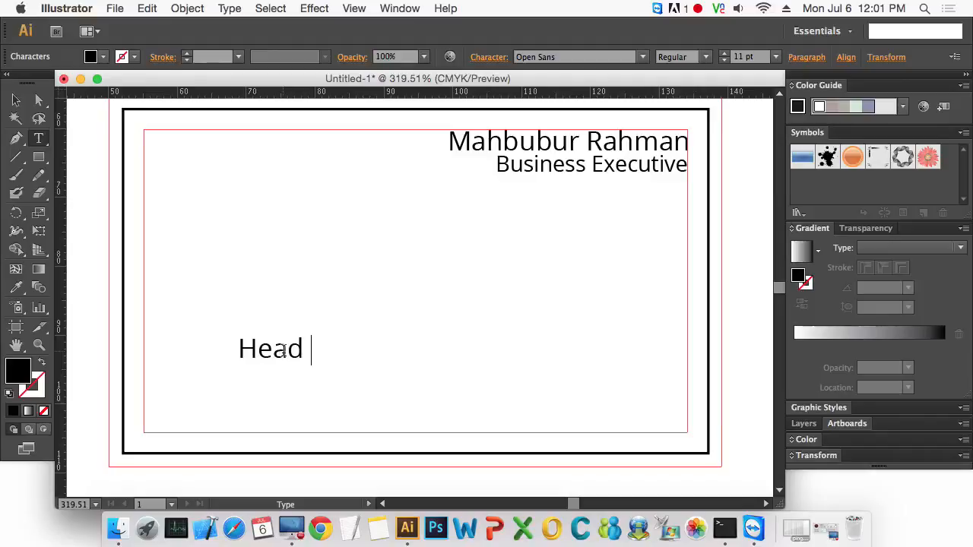
type("Office")
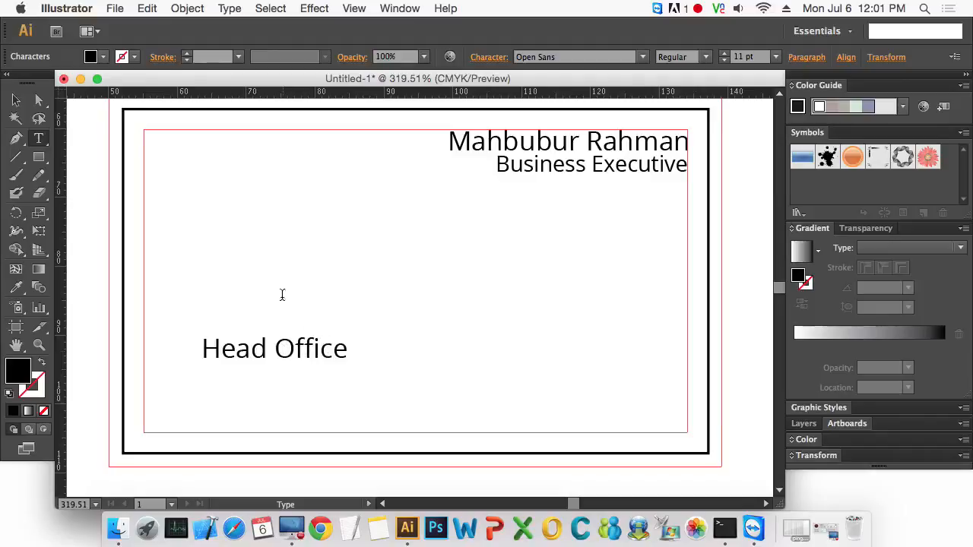
- Move 'Head Office' so its left edge sits on the left safe-area guide
left_click(18, 100)
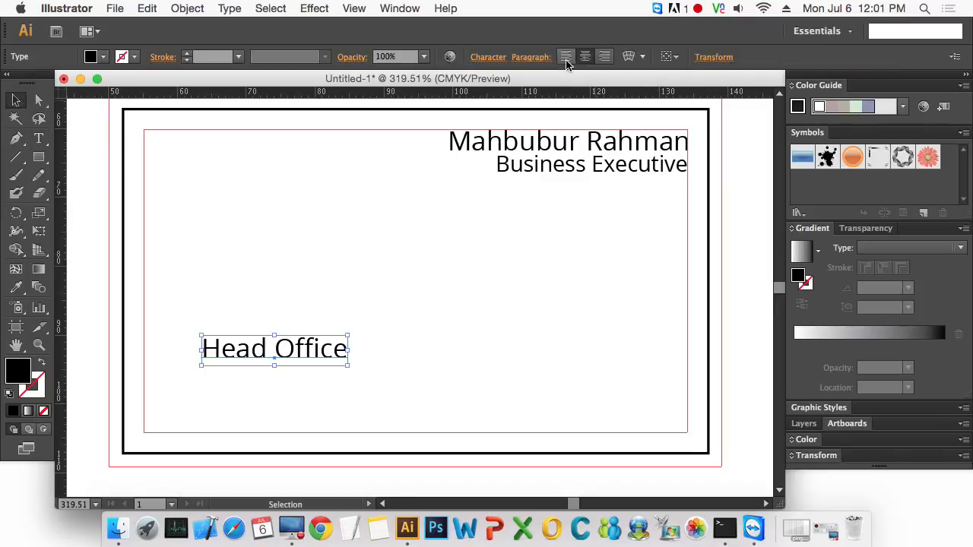
left_click(585, 57)
left_click_drag(359, 347, 233, 343)
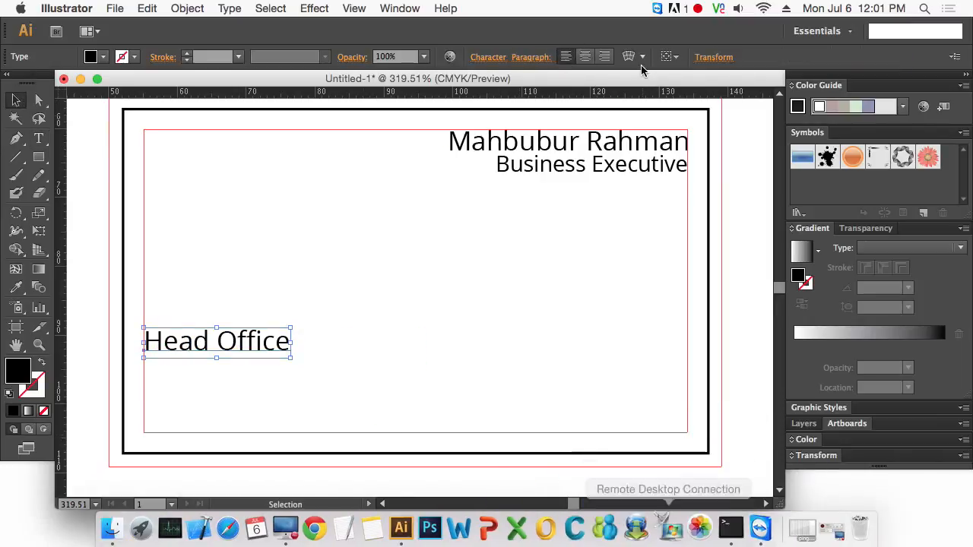
- Draw a text area across the lower safe area and type the office's street address
left_click(492, 348)
key("t")
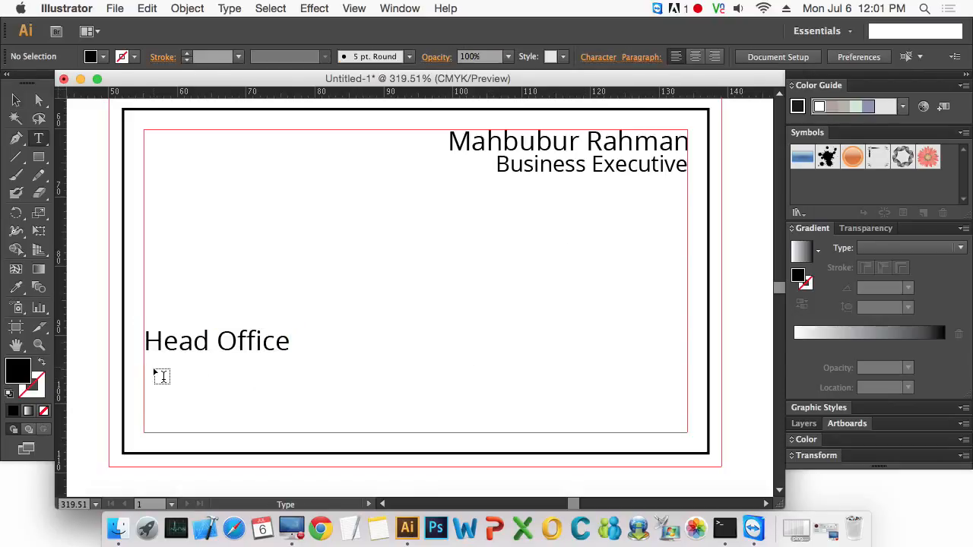
left_click_drag(145, 363, 687, 433)
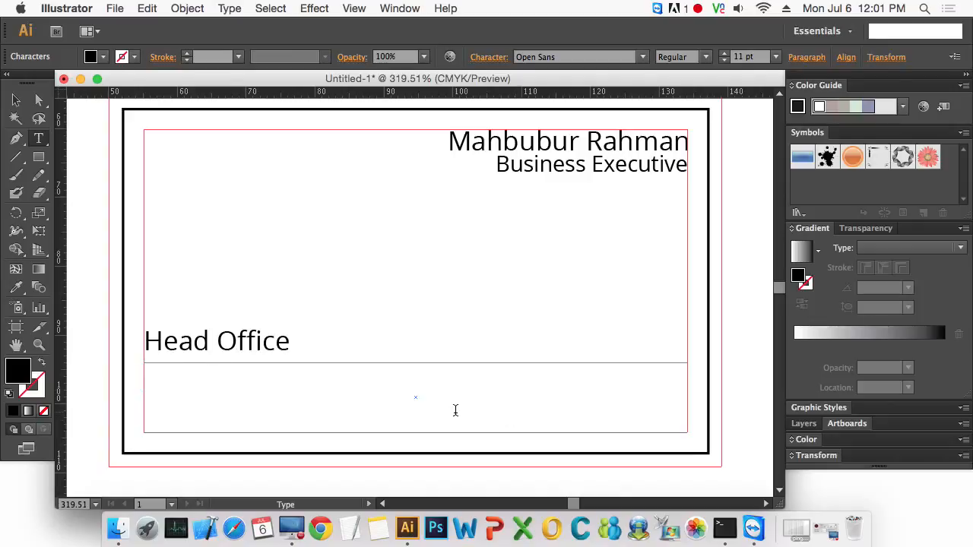
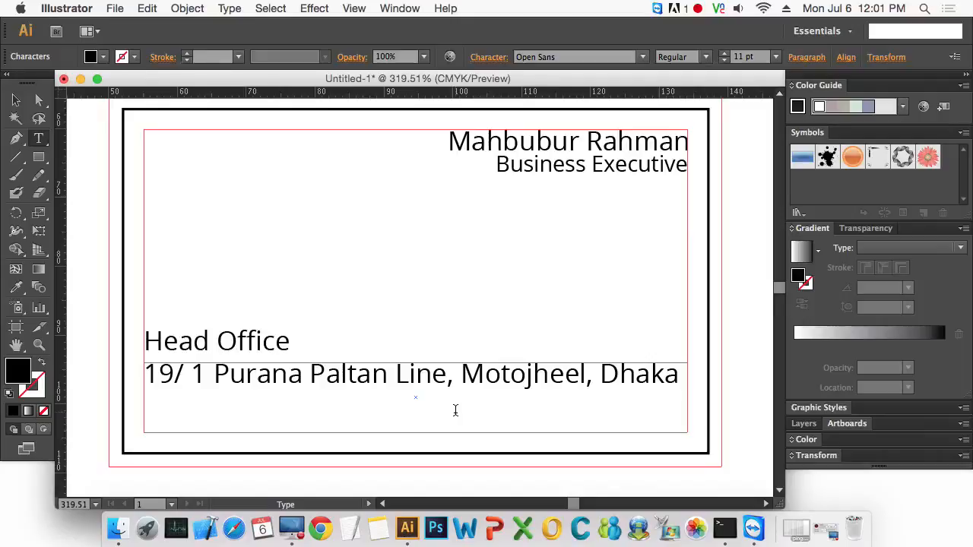
- Continue the address block on a new line with the postcode, the contact e-mail address and the website
key("Return")
type("1000, e")
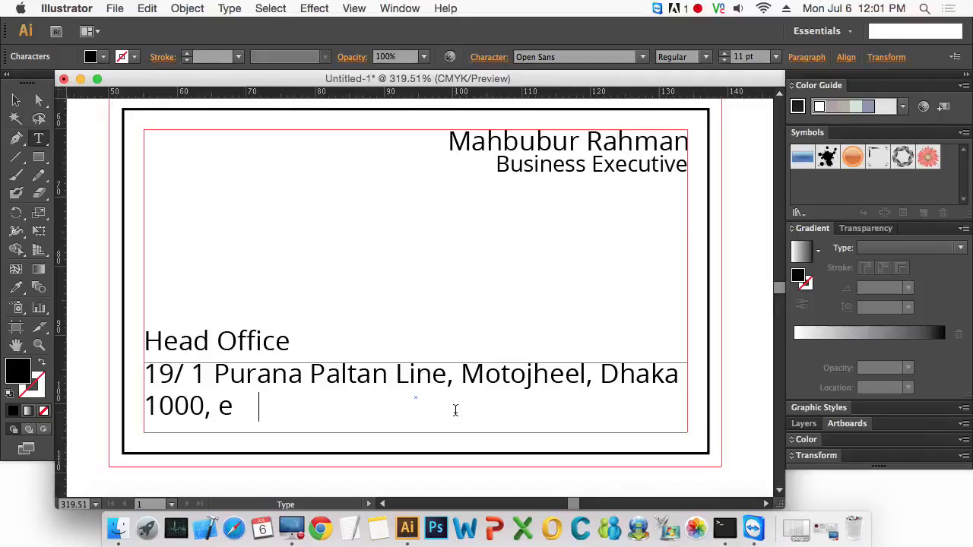
type("mail: ")
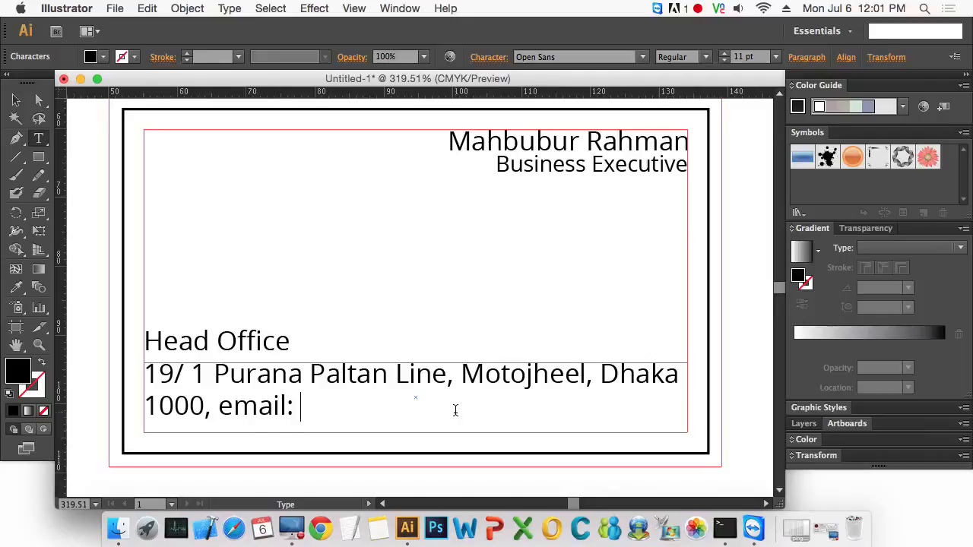
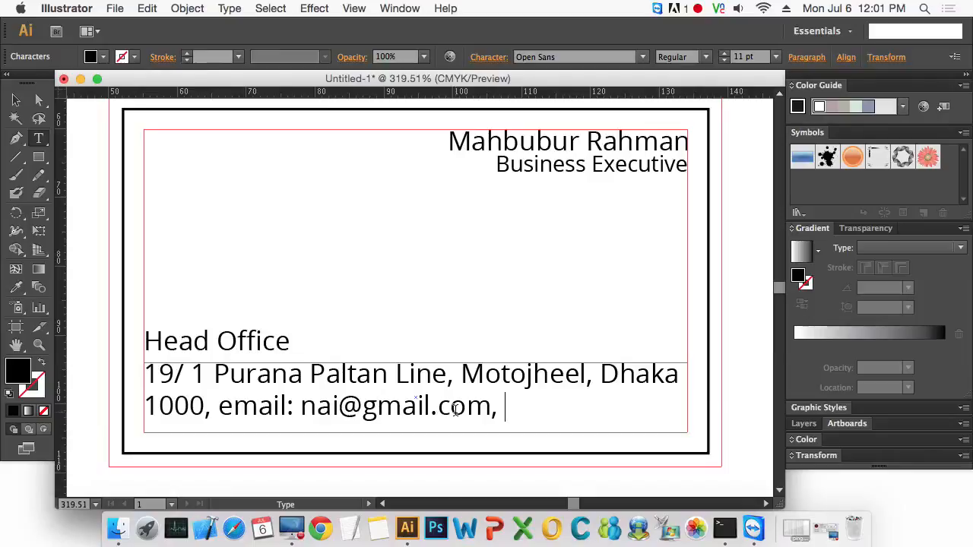
type("www.gmail")
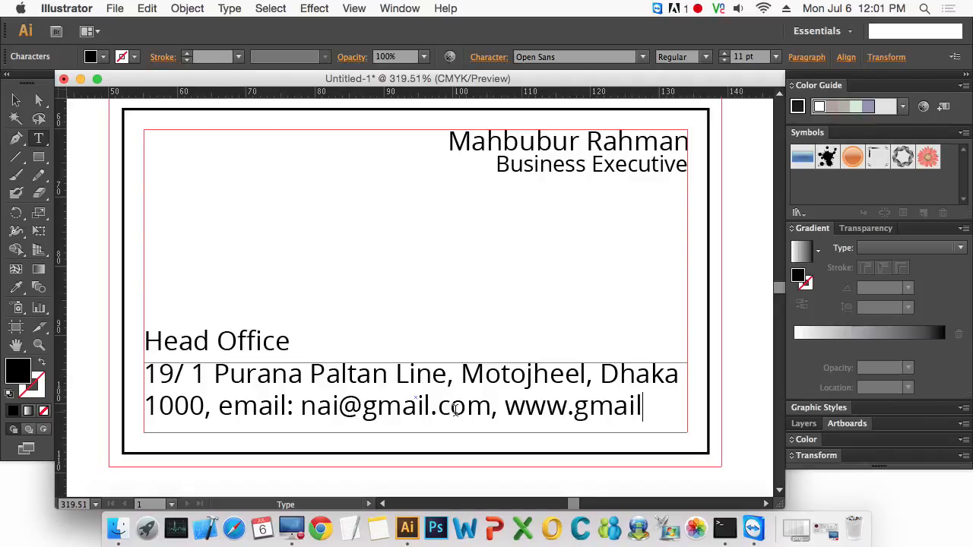
key("BackSpace")
key("BackSpace")
key("BackSpace")
key("BackSpace")
key("BackSpace")
key("BackSpace")
key("BackSpace")
key("BackSpace")
key("BackSpace")
key("BackSpace")
key("BackSpace")
key("BackSpace")
- Set the whole address block's font size to 9 pt
key("super+a")
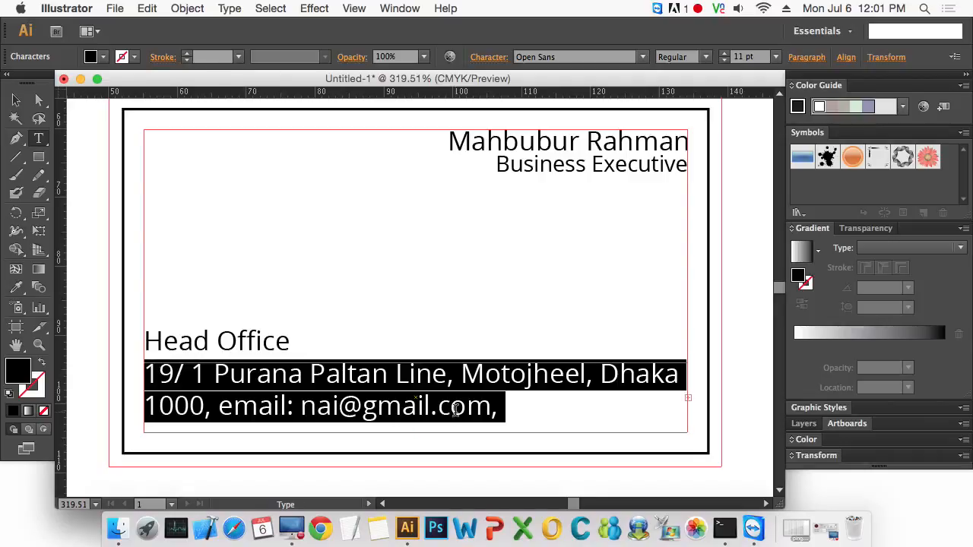
left_click(743, 57)
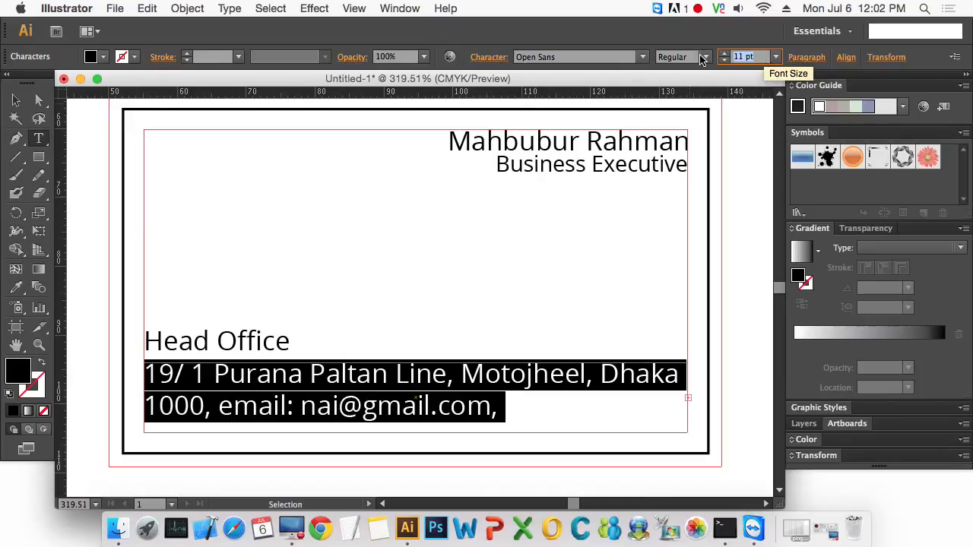
key("Return")
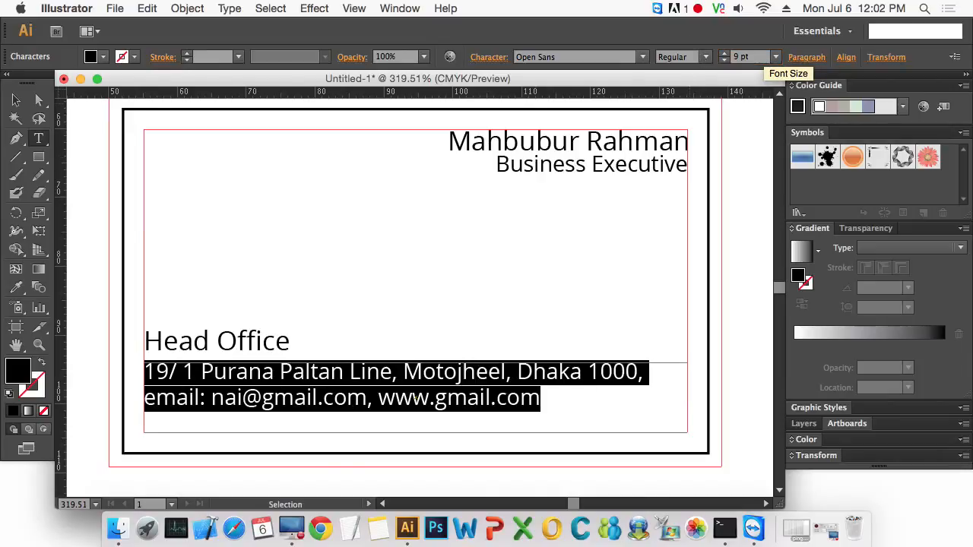
key("Escape")
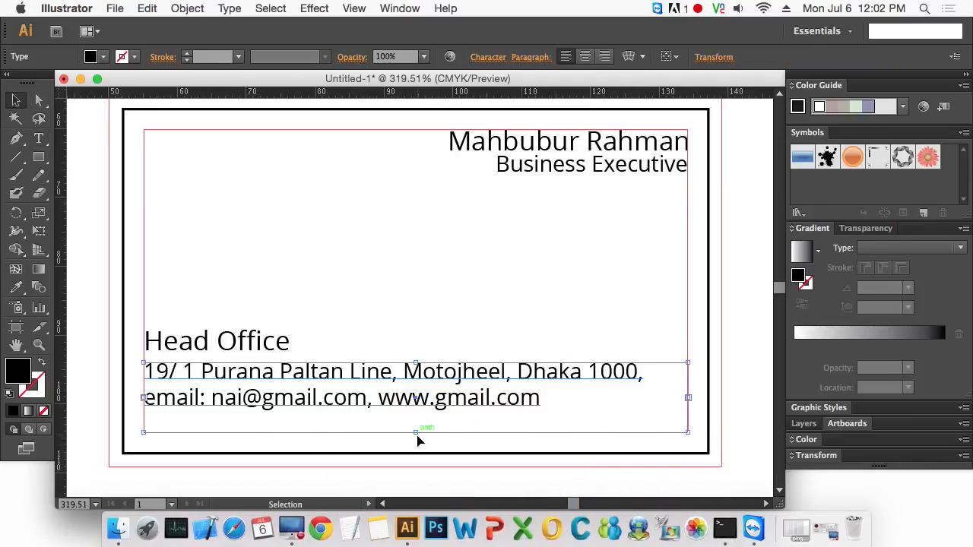
- Shrink the address text frame to fit and nudge it down to the bottom of the safe area
mouse_move(417, 438)
left_mouse_down()
mouse_move(419, 413)
mouse_move(419, 423)
left_mouse_up()
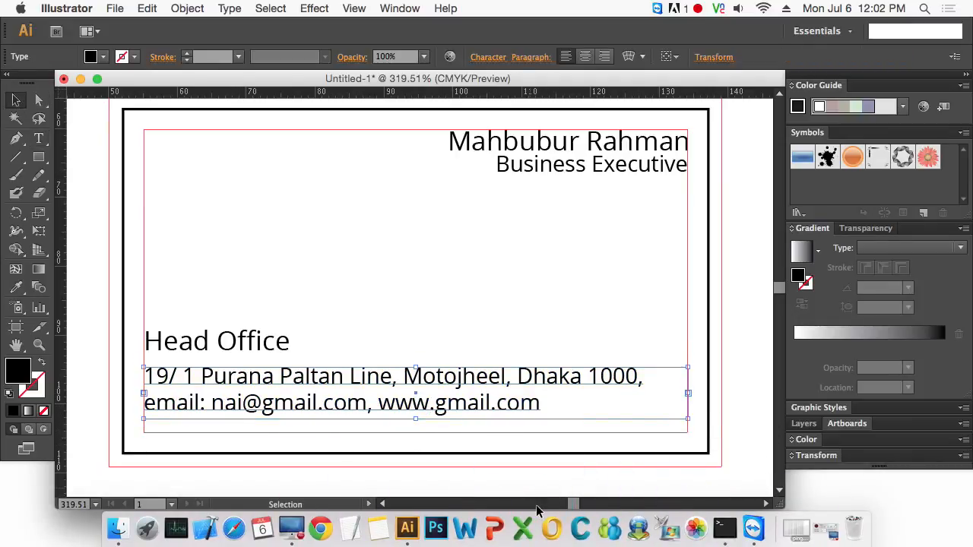
key("Down")
key("Down")
key("Down")
key("Down")
key("Down")
key("Down")
key("Down")
key("Down")
key("Down")
key("Down")
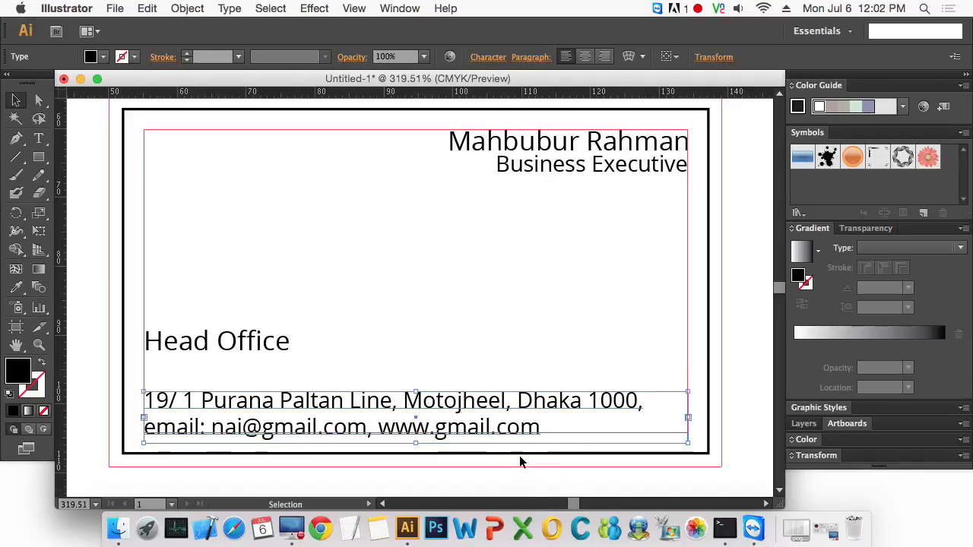
key("Up")
- Nudge the 'Head Office' line down closer to the address block
left_click(383, 342)
left_click(239, 341)
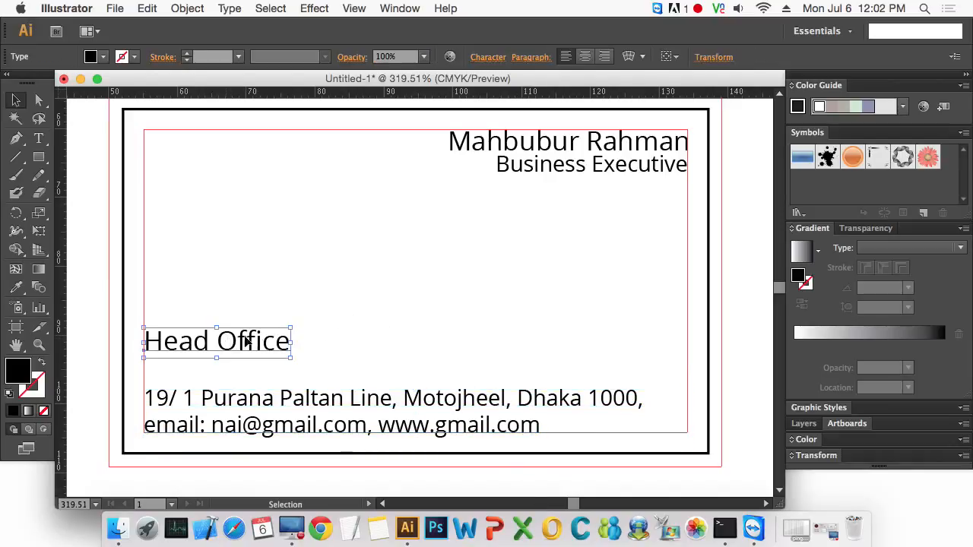
key("Down")
key("Down")
key("Down")
key("Down")
key("Down")
key("Down")
key("Down")
key("Down")
key("Down")
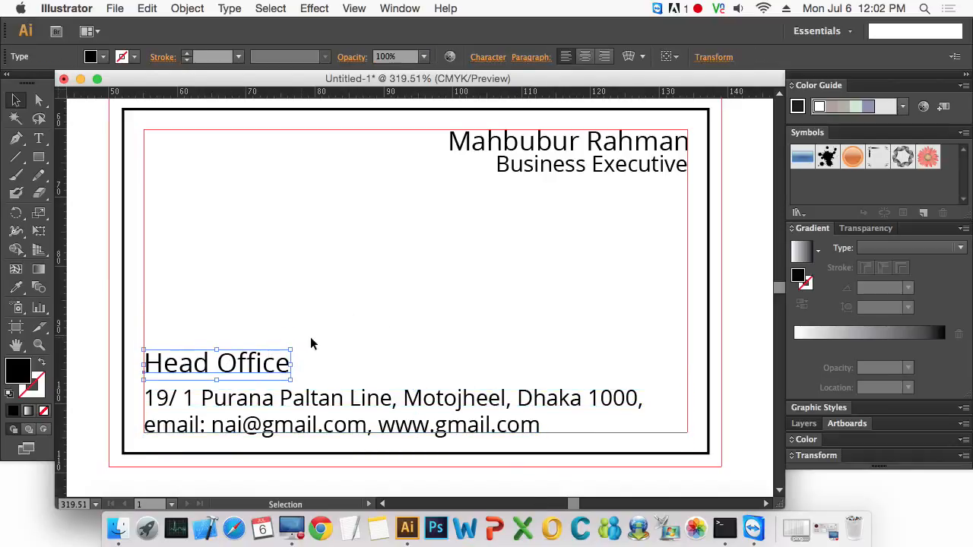
- Format the 'Head Office' heading in all caps and Bold weight
triple_click(242, 366)
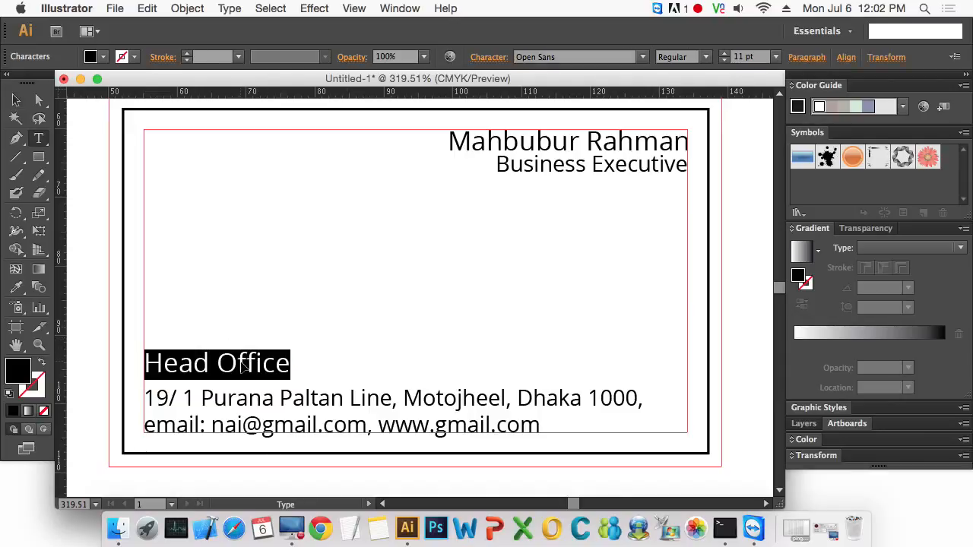
key("super+t")
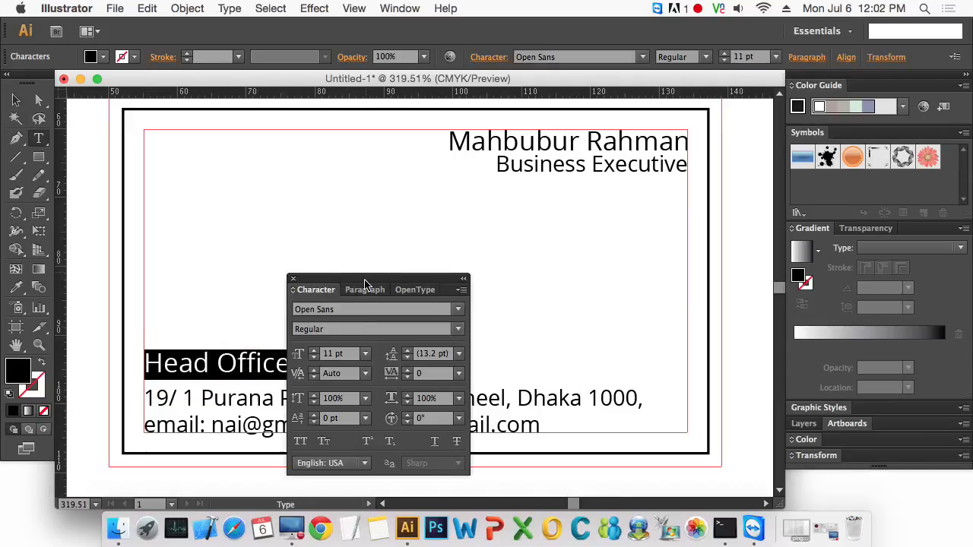
left_click_drag(364, 285, 627, 136)
left_click(561, 291)
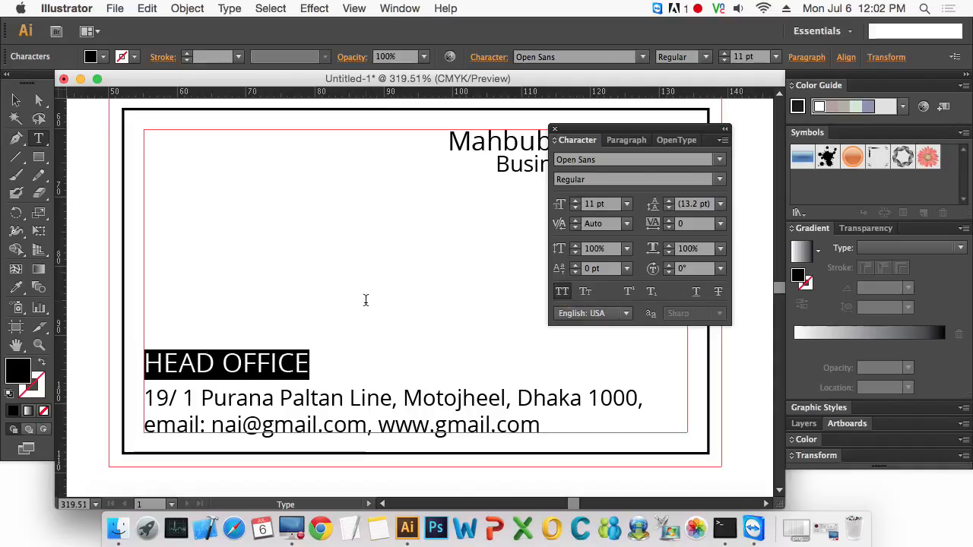
left_click(719, 179)
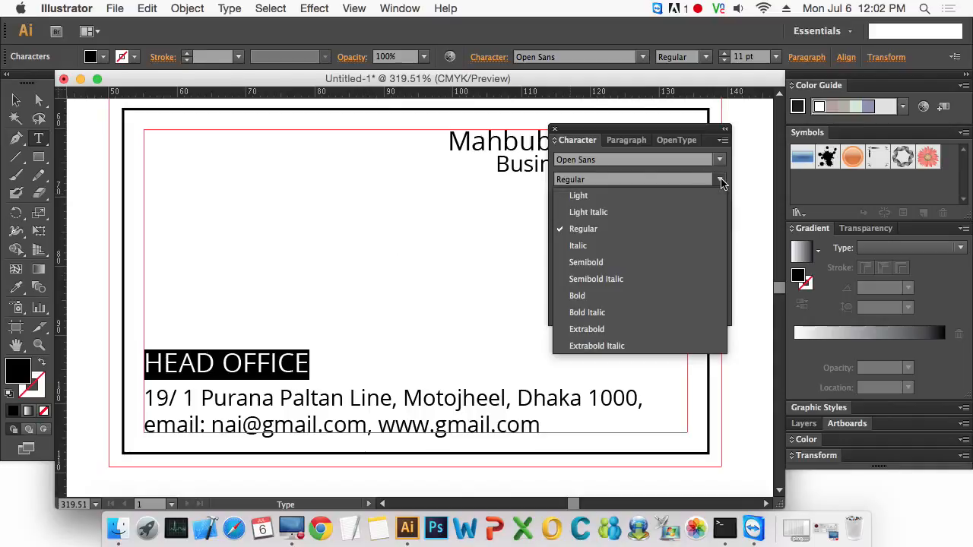
left_click(555, 297)
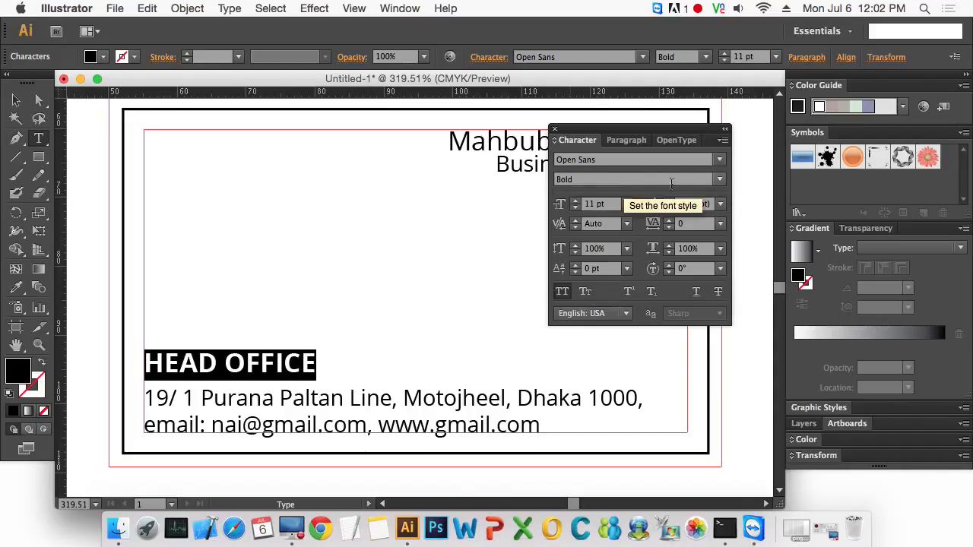
- Set the heading's font size to 8 pt
left_click(573, 204)
type("7")
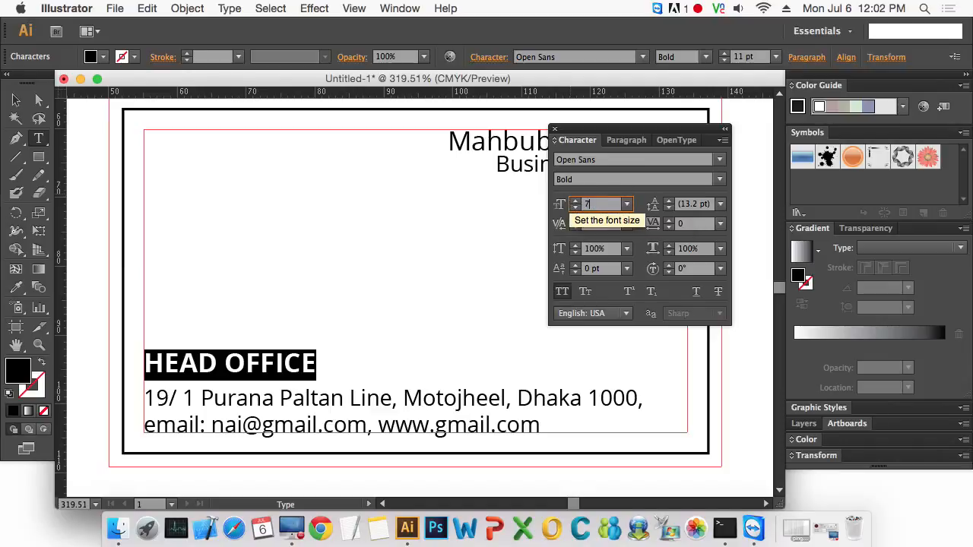
key("Return")
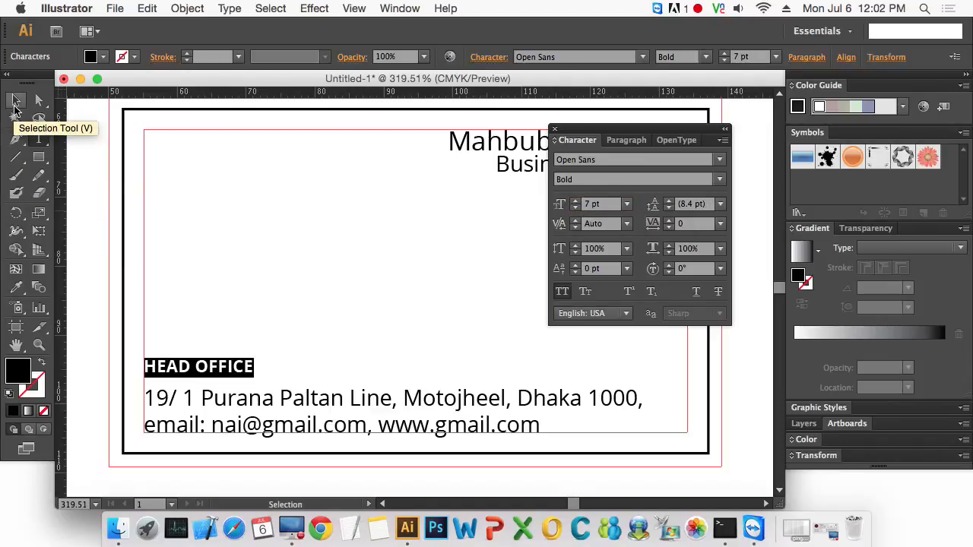
left_click(614, 207)
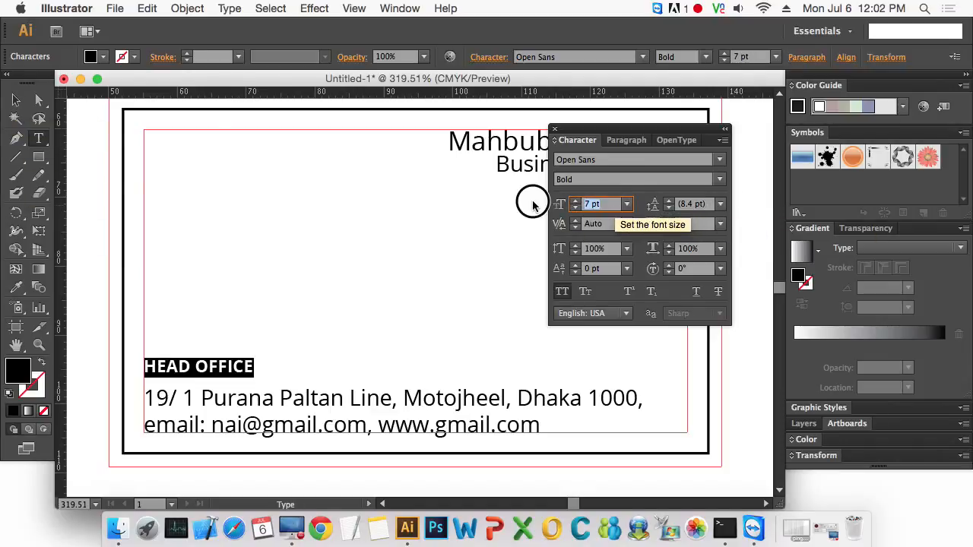
type("8")
key("Return")
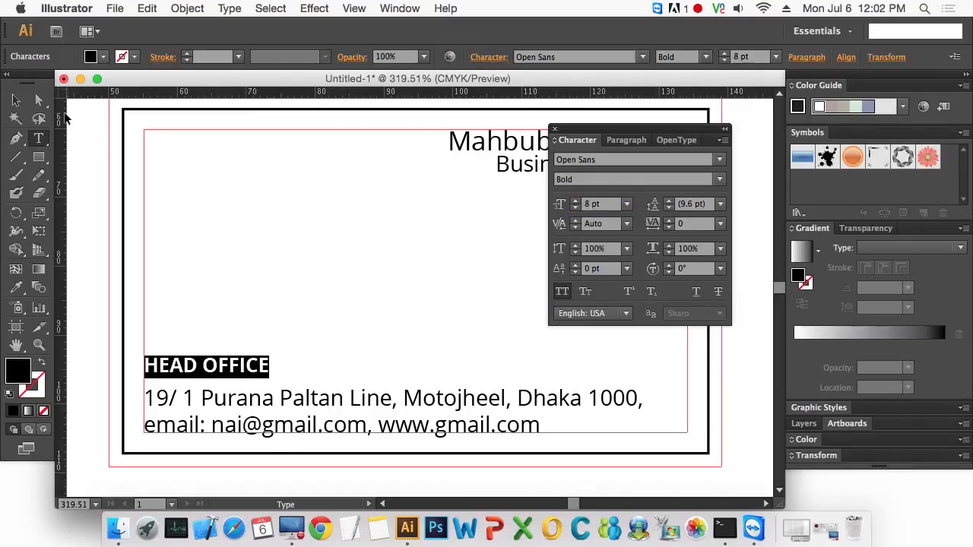
left_click(16, 99)
left_click(269, 294)
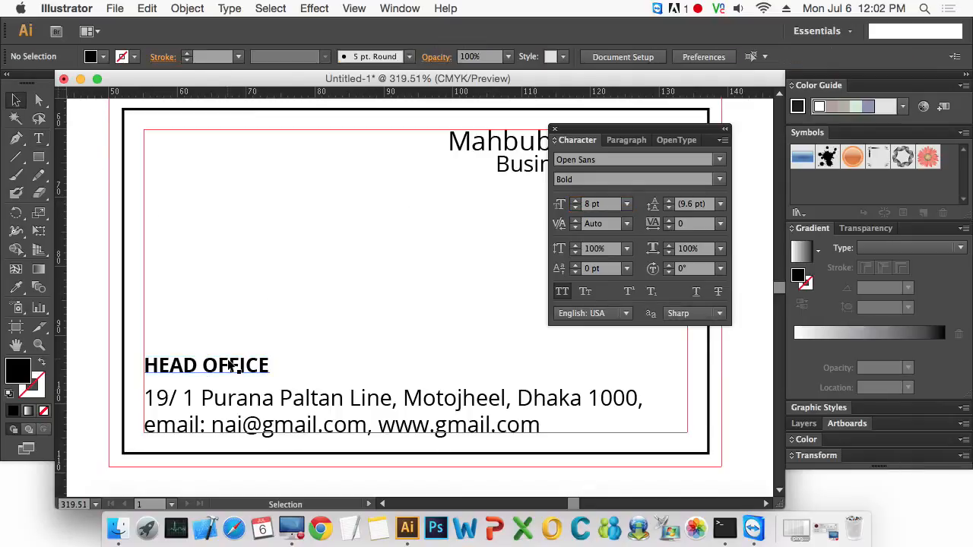
- Nudge the HEAD OFFICE heading down slightly toward the address block and close the Character panel
left_click(230, 366)
left_click_drag(230, 365, 230, 370)
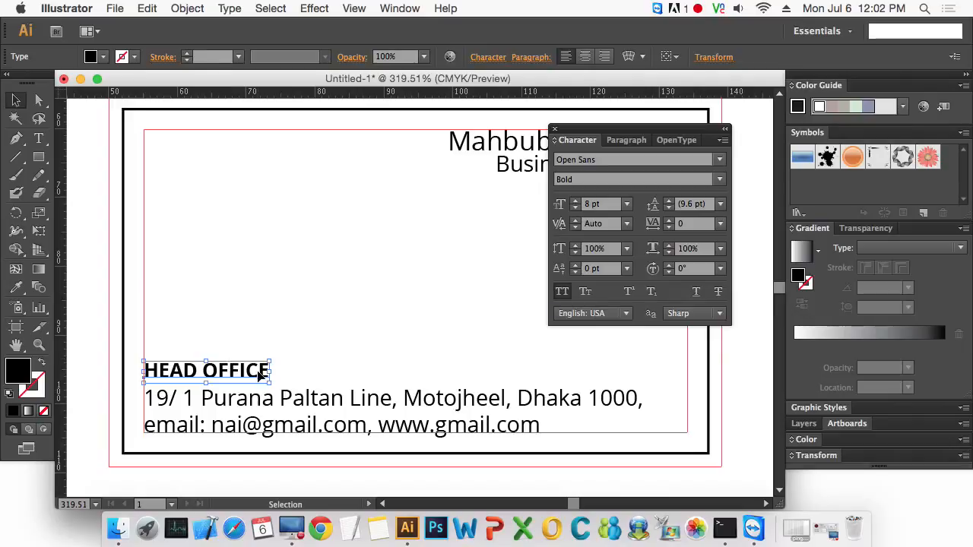
left_click(258, 328)
key("super+t")
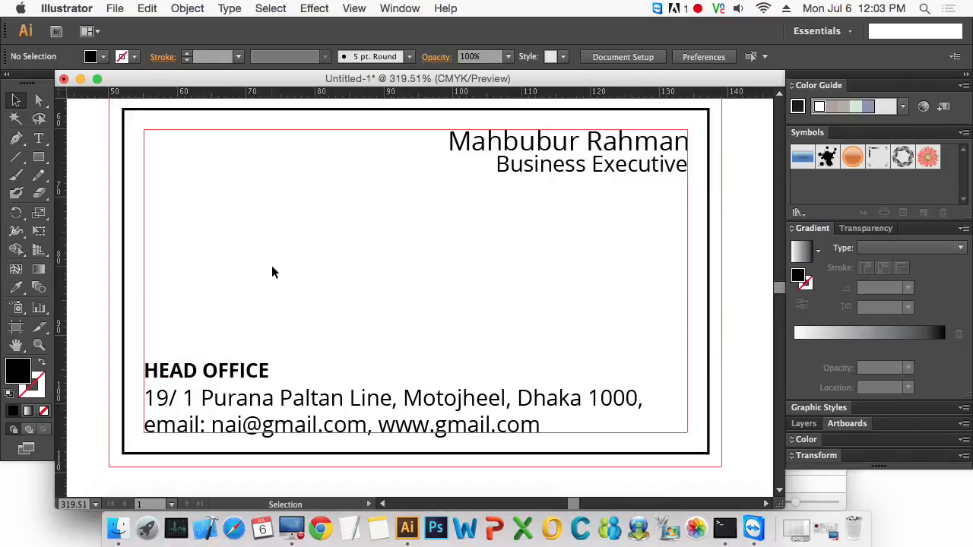
- Paste the BITM logo and scale it down into the top-left corner of the safe area
key("super+v")
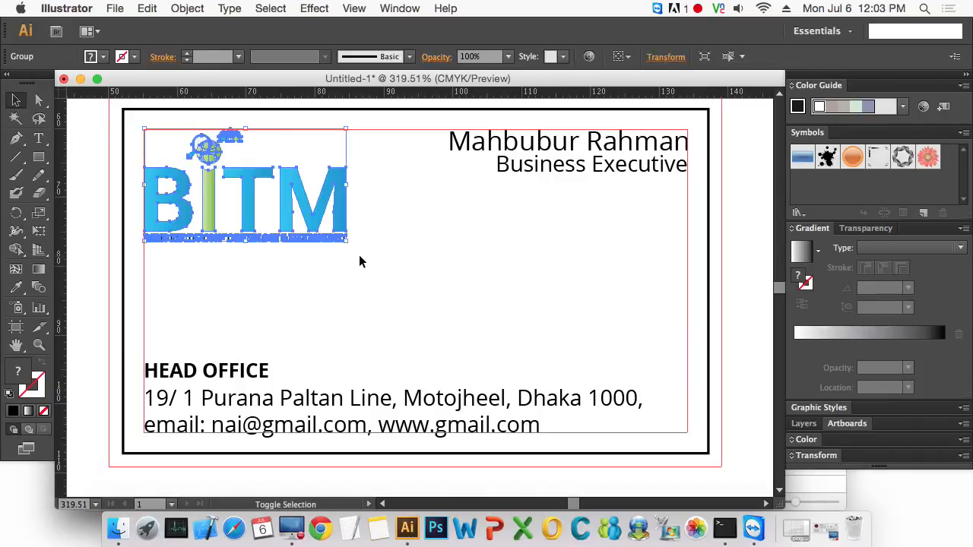
left_click_drag(349, 244, 265, 201)
left_click(299, 243)
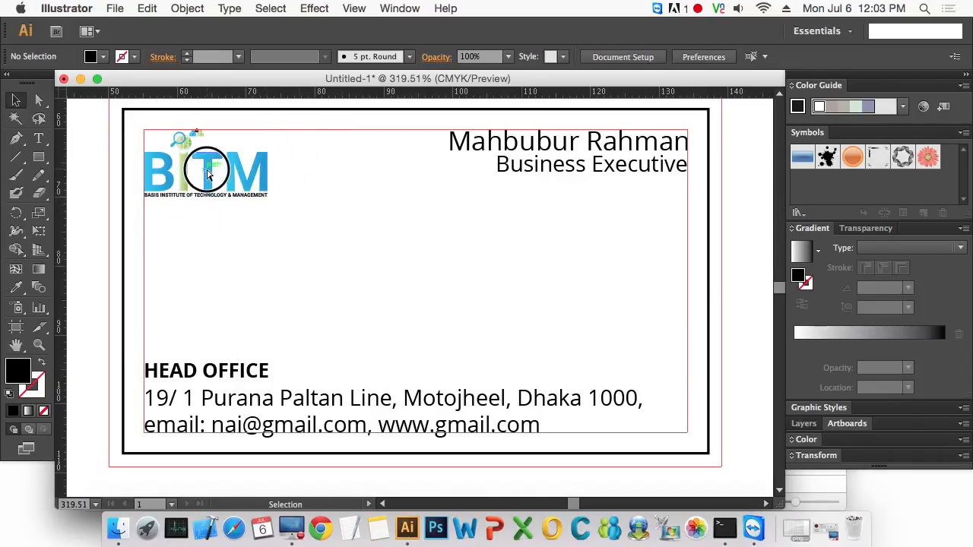
left_click(205, 171)
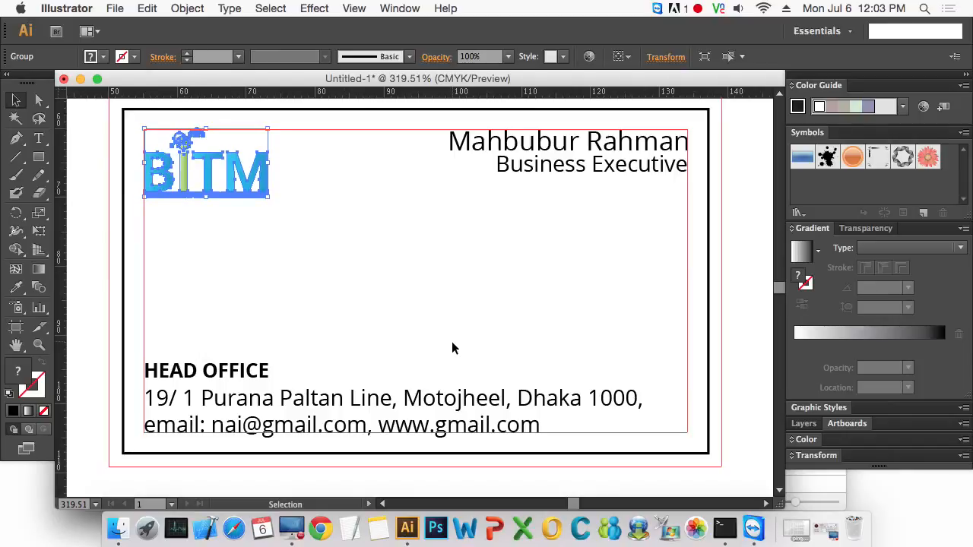
left_click(382, 285)
left_click(231, 184)
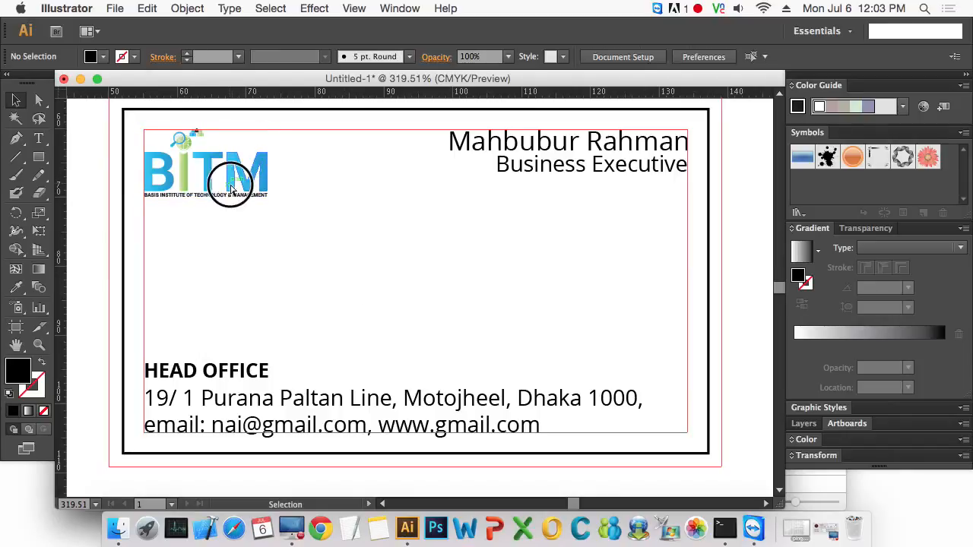
left_click_drag(269, 197, 265, 199)
left_click(512, 272)
- Draw a small rectangle as a spacing guide between the name and the job title lines
key("super+space")
left_click_drag(423, 119, 760, 250)
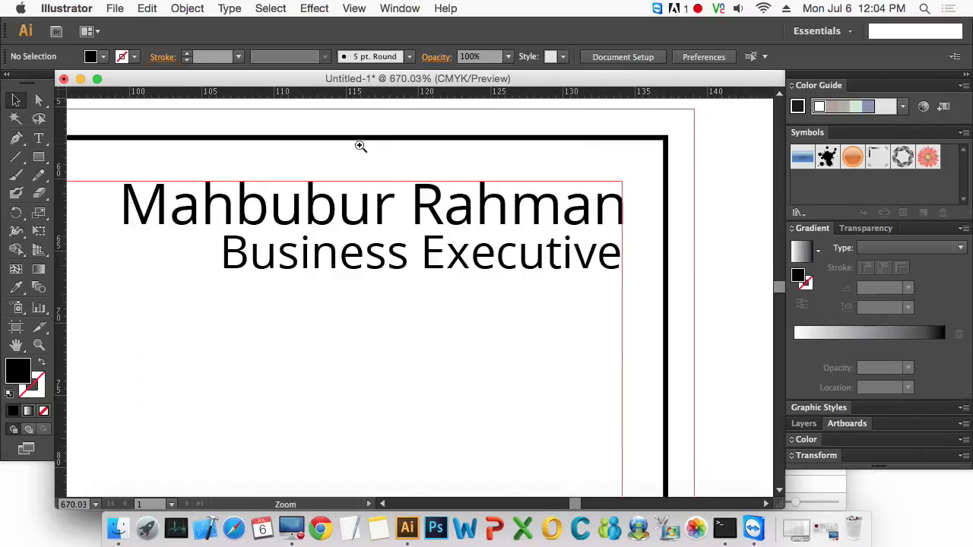
left_click_drag(360, 148, 673, 391)
left_click_drag(437, 363, 651, 357)
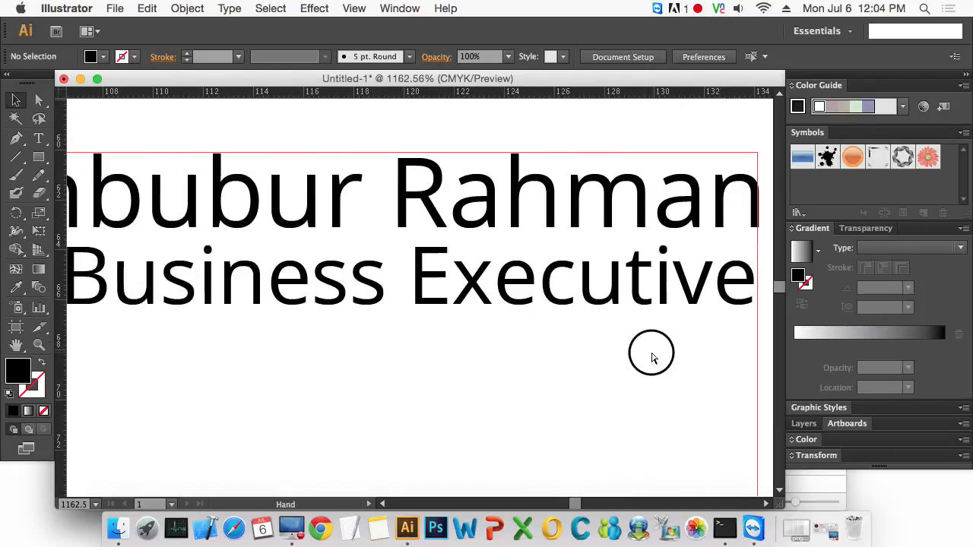
left_click(561, 223)
left_click(564, 294)
left_click(560, 350)
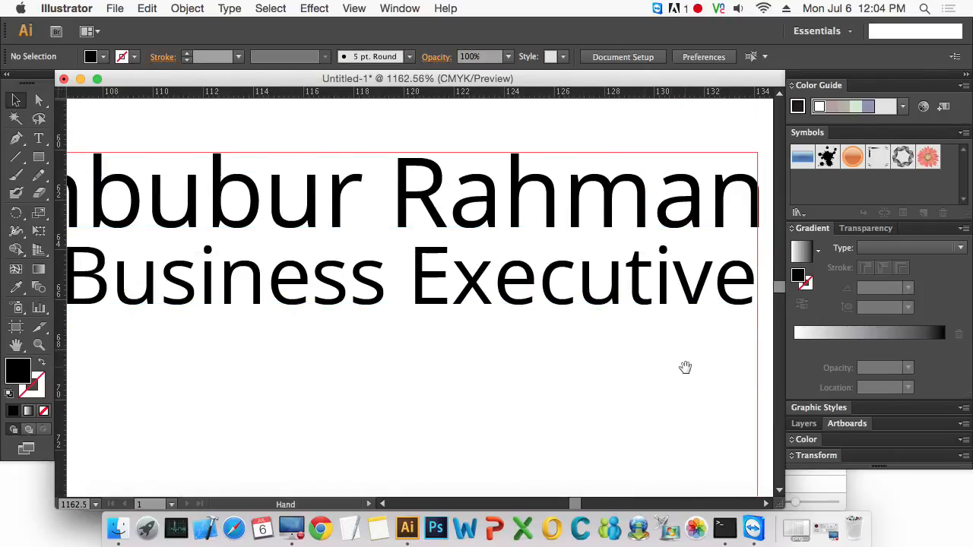
left_click_drag(685, 367, 484, 324)
left_click_drag(322, 119, 598, 310)
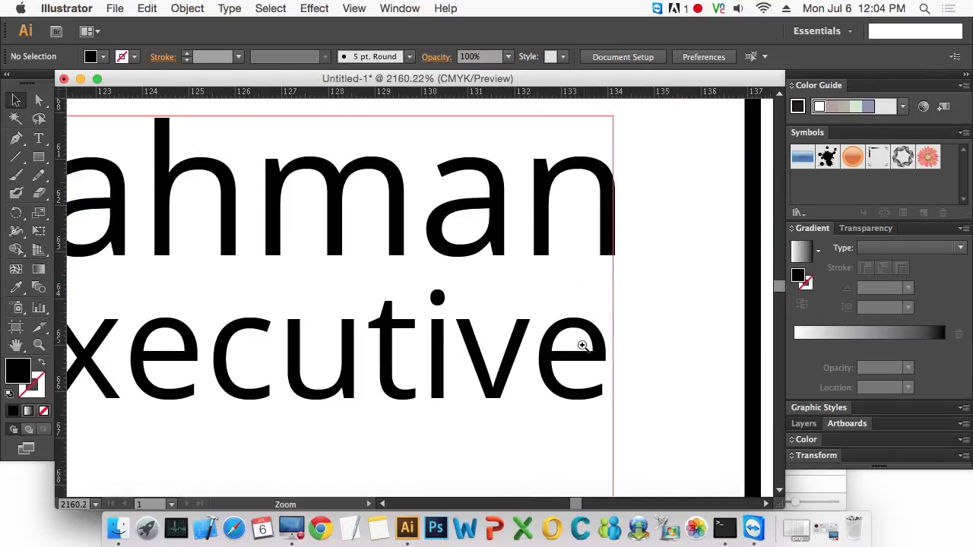
left_click_drag(334, 327, 431, 265)
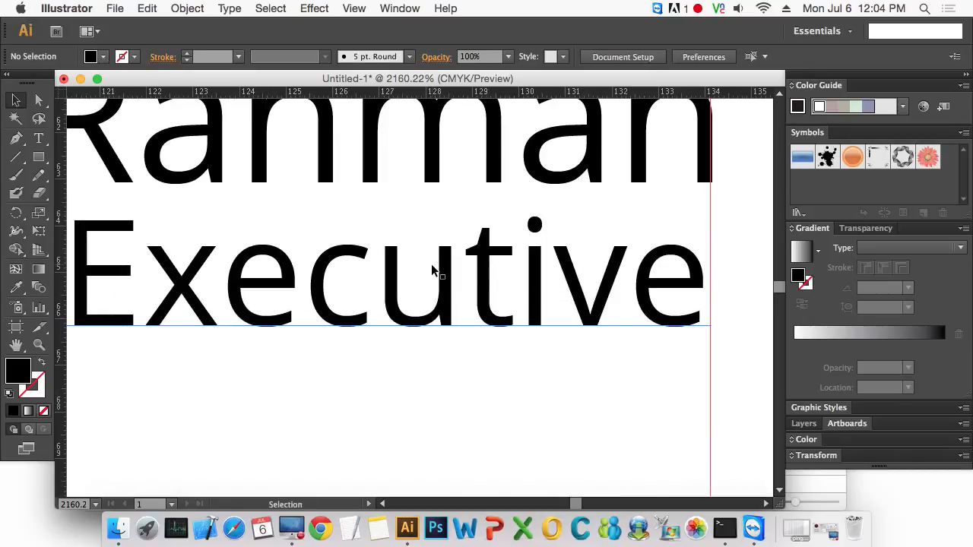
key("m")
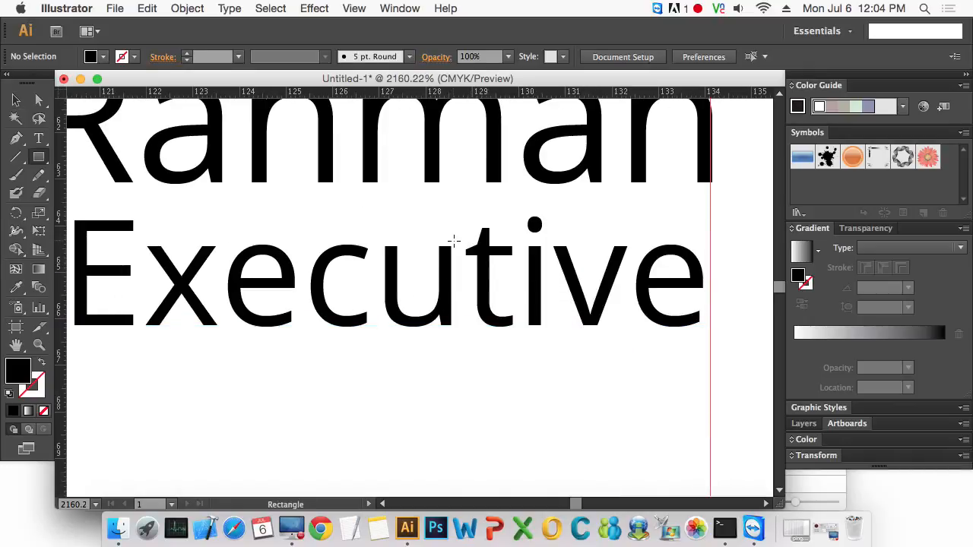
left_click_drag(448, 247, 387, 325)
left_click(16, 99)
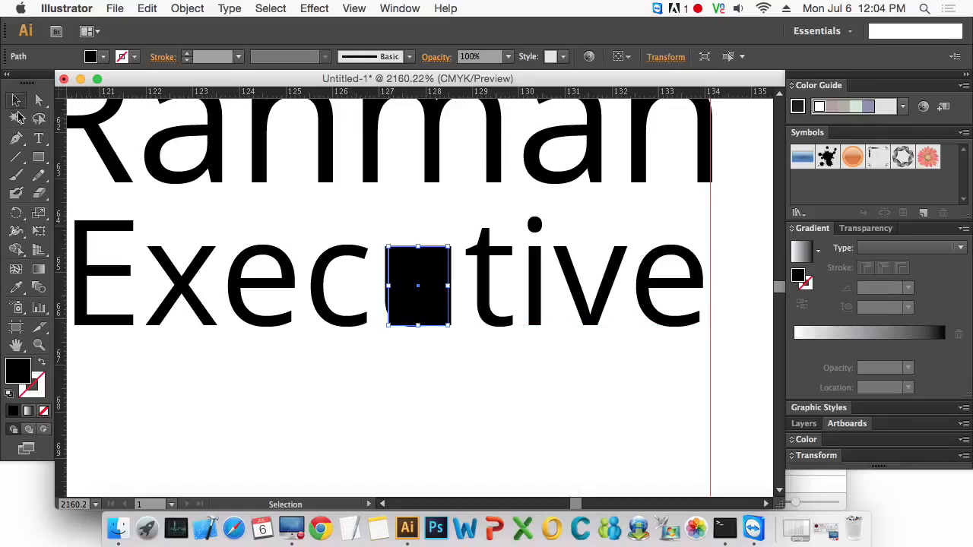
left_click_drag(425, 291, 434, 227)
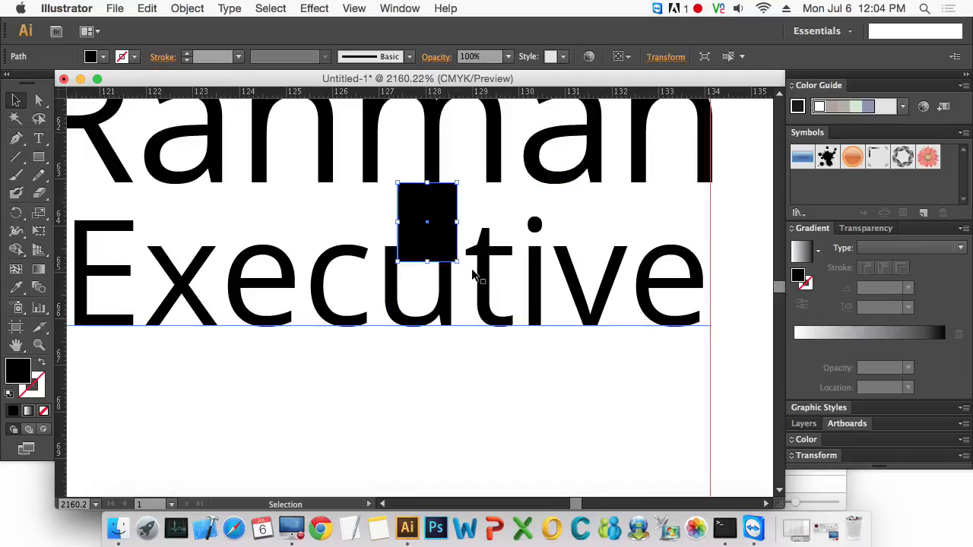
- Nudge the 'Business Executive' line down slightly and delete the spacer rectangle
left_click_drag(480, 276, 482, 292)
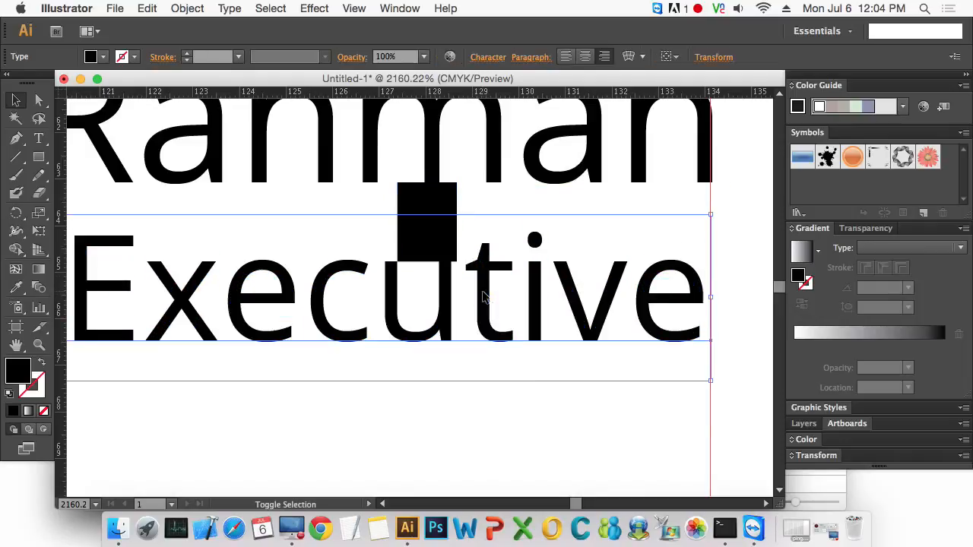
left_click(530, 417)
left_click(434, 229)
key("Delete")
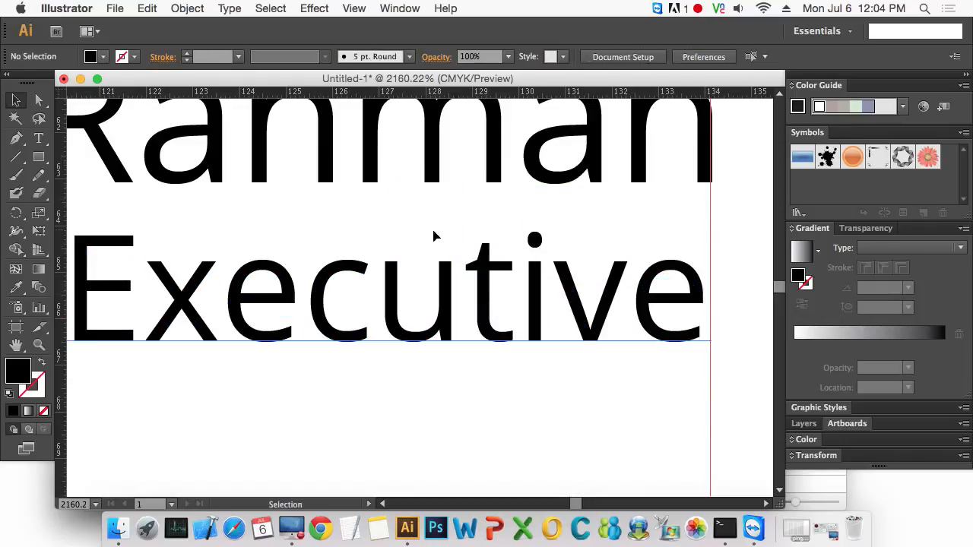
- Zoom out and inspect the overall card layout
key("super+0")
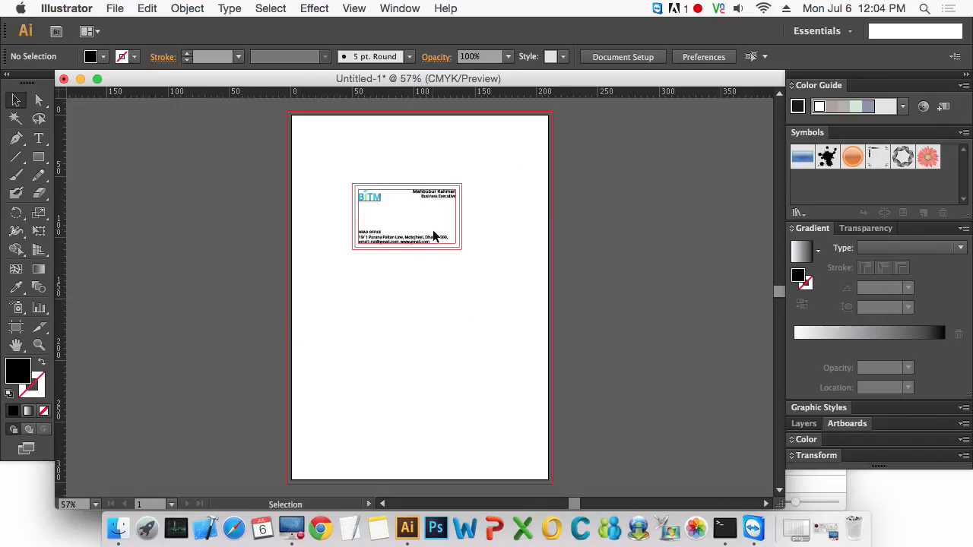
left_click_drag(332, 170, 506, 265)
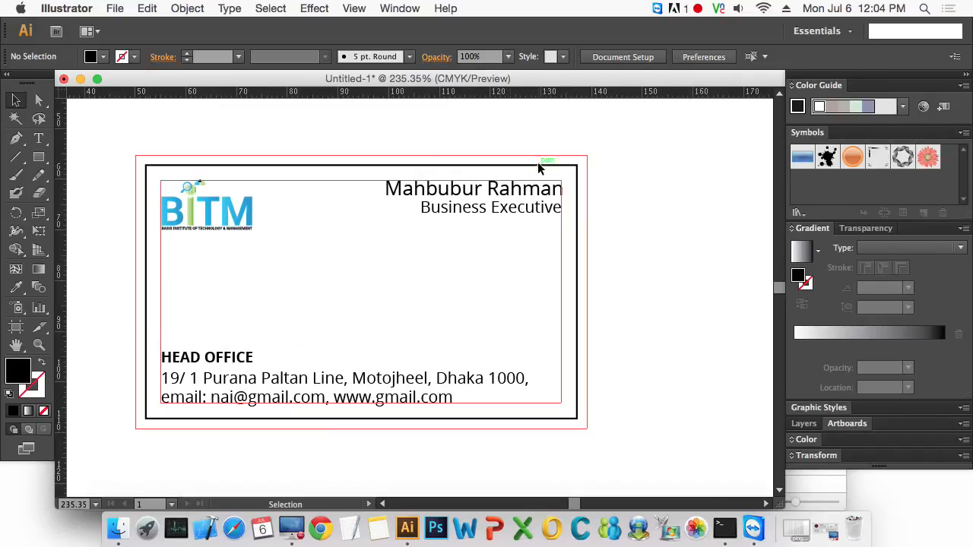
key("z")
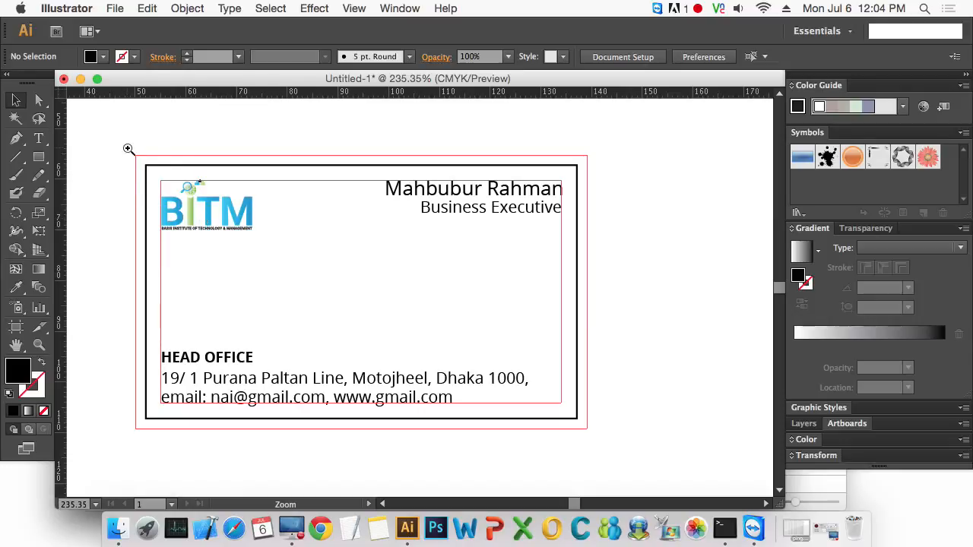
left_click_drag(126, 148, 628, 453)
key("space")
left_click_drag(421, 400, 432, 359)
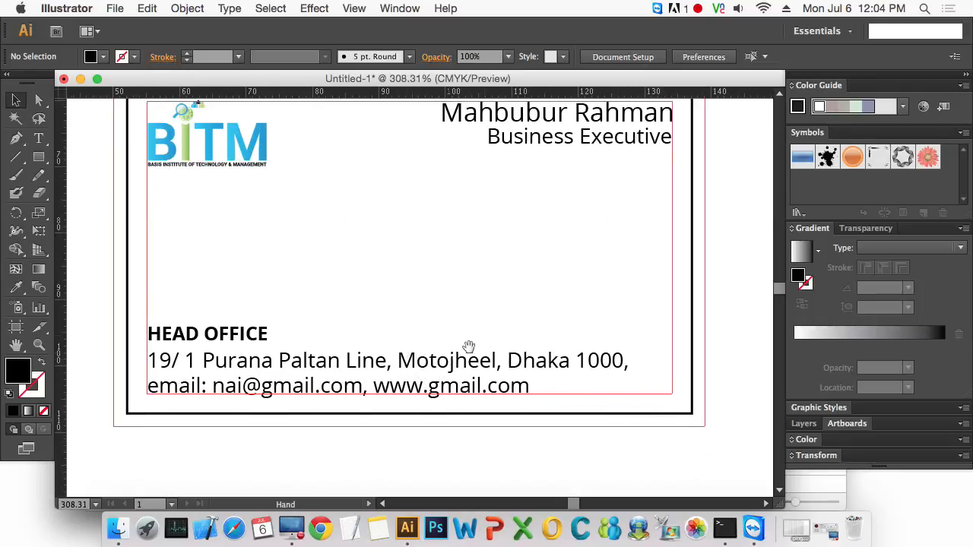
left_click_drag(506, 324, 486, 347)
left_click_drag(543, 234, 555, 251)
left_click(468, 248, "alt+super")
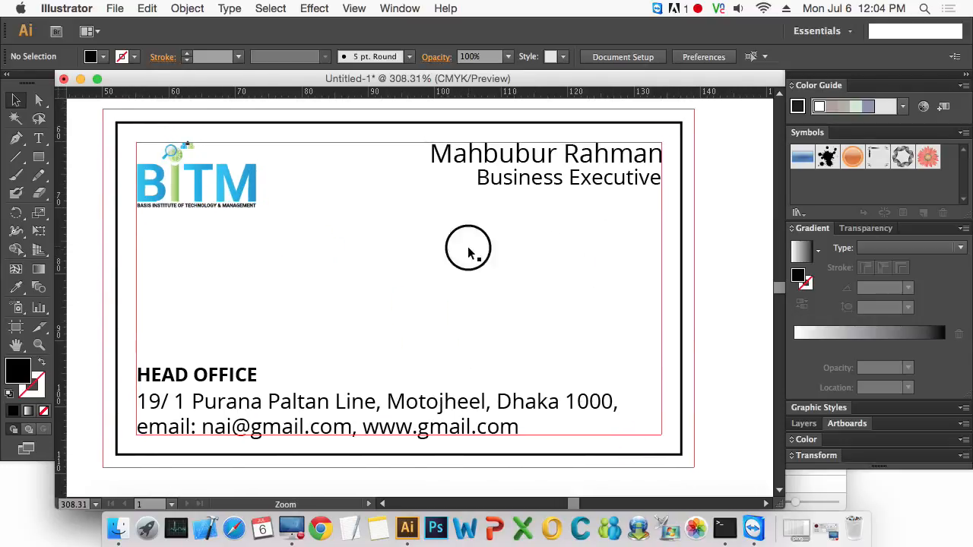
left_click_drag(509, 279, 523, 219)
left_click(438, 222, "alt+super")
left_click_drag(282, 282, 279, 227)
left_click_drag(164, 158, 621, 435)
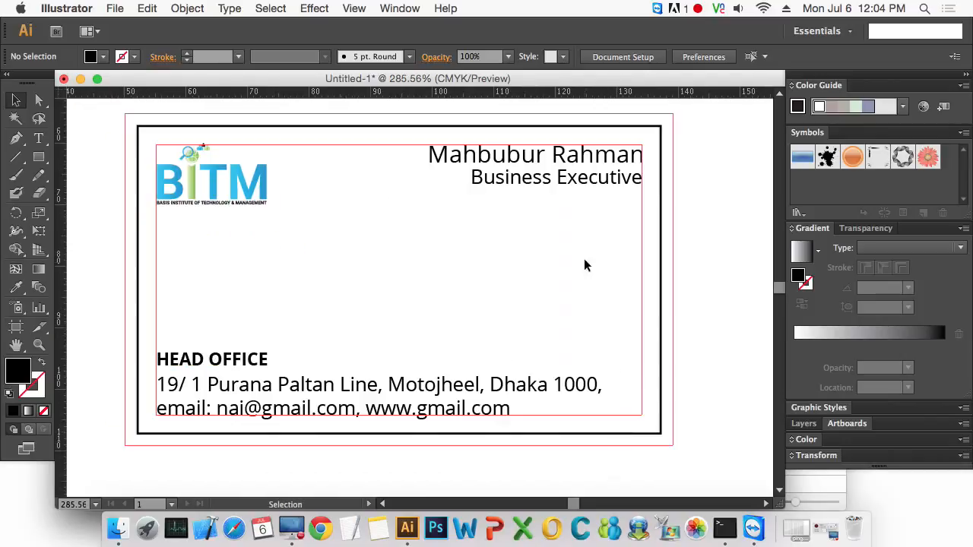
- Set the 'Business Executive' text colour to a grey of K 68%
left_click(534, 182)
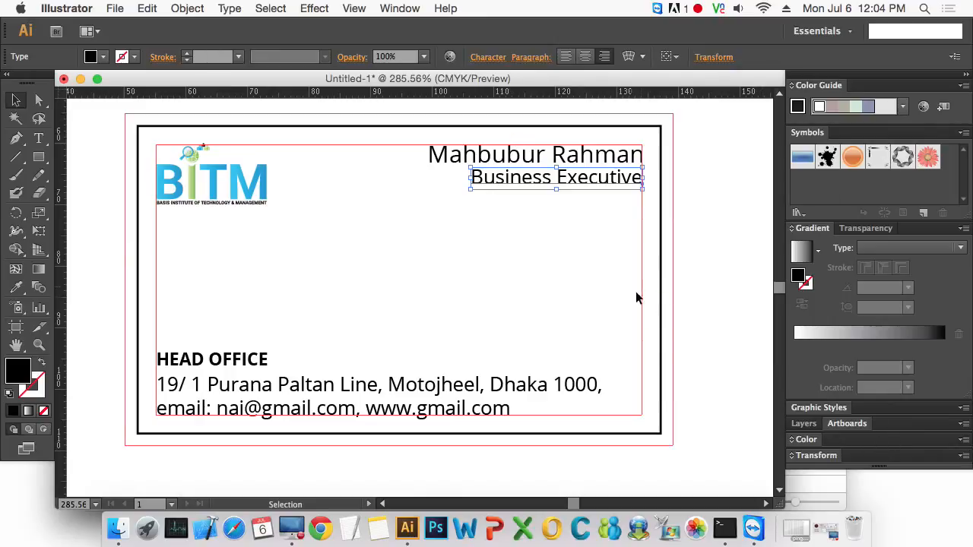
left_click(805, 440)
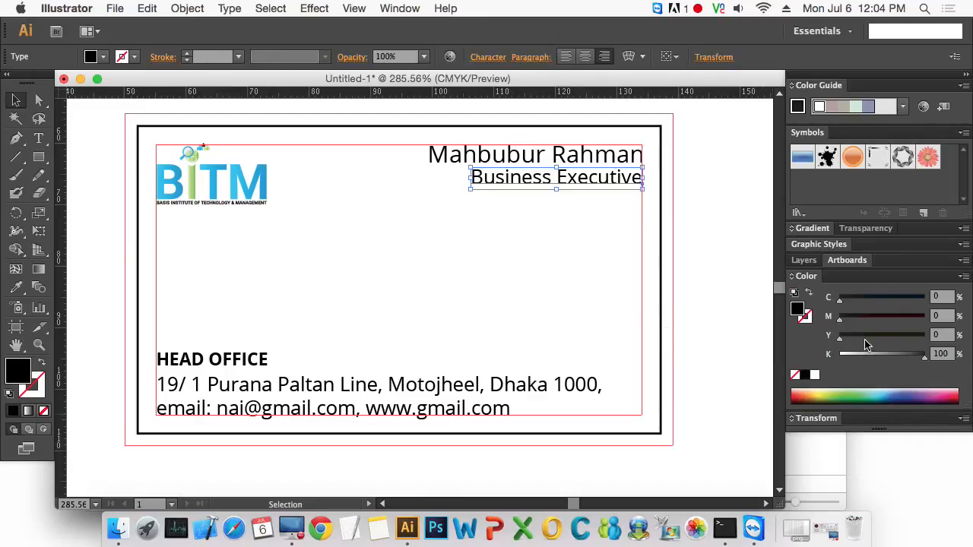
mouse_move(910, 361)
left_mouse_down()
mouse_move(889, 357)
mouse_move(898, 359)
left_mouse_up()
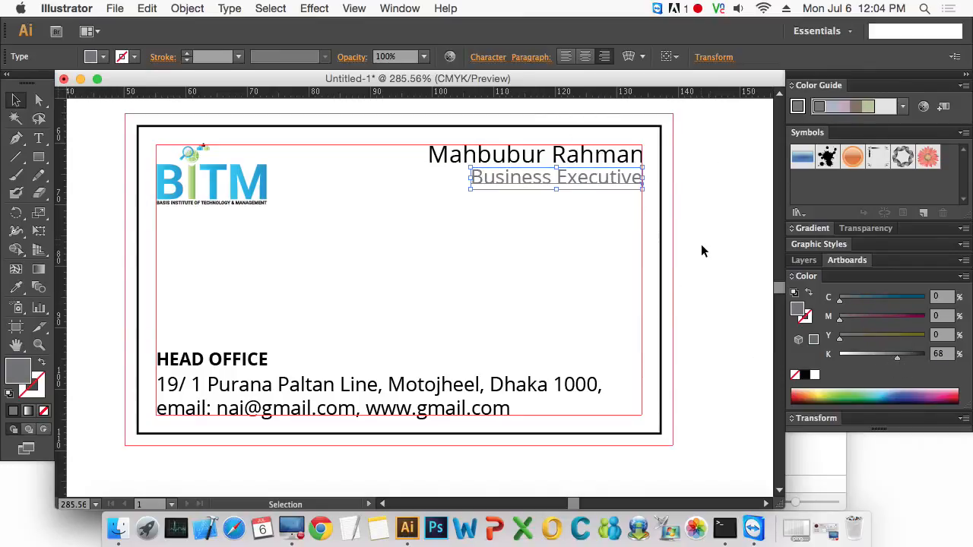
- Change the 'Business Executive' line's font style to Open Sans Light
key("super+t")
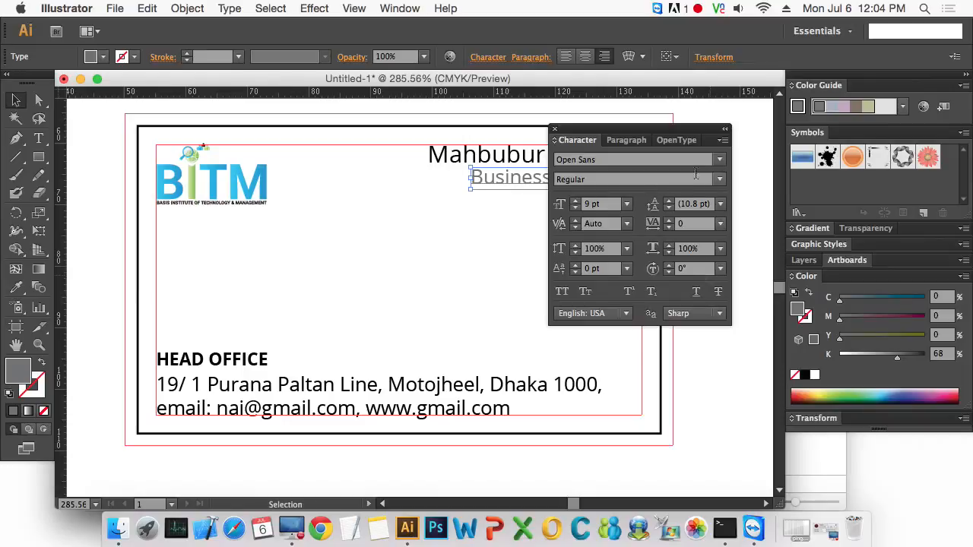
left_click(718, 180)
left_click(642, 192)
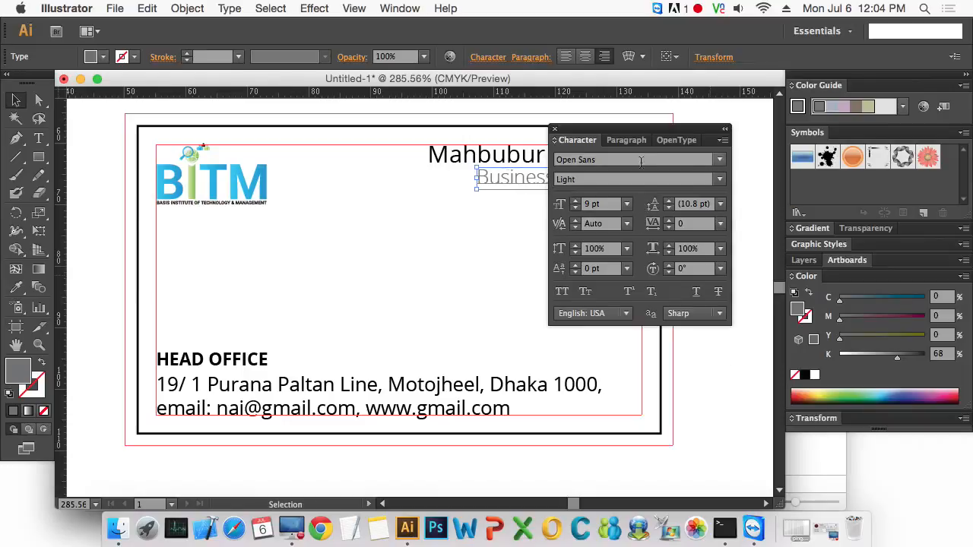
left_click_drag(643, 139, 670, 304)
left_click(688, 212)
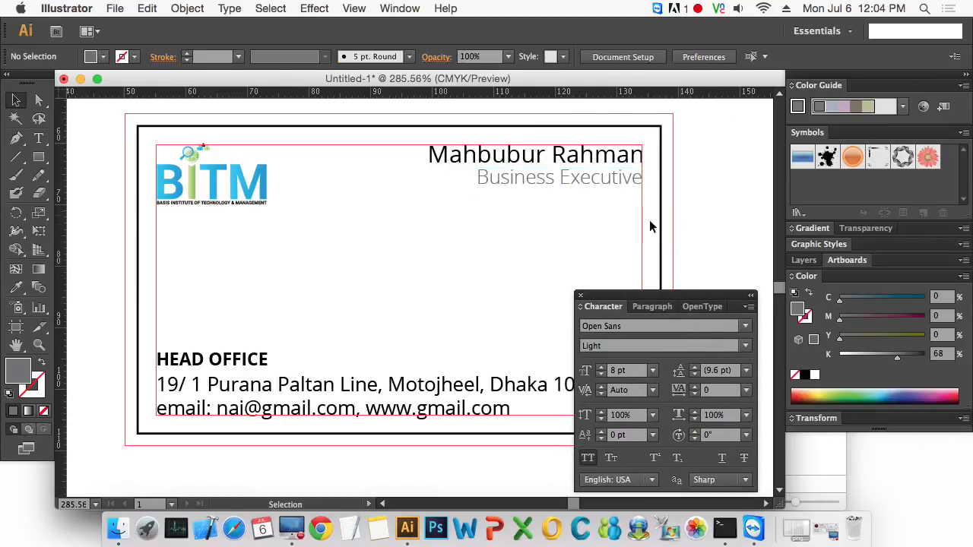
- Set the address and e-mail text colour to a grey of K 69%
scroll(471, 302, "down", 3)
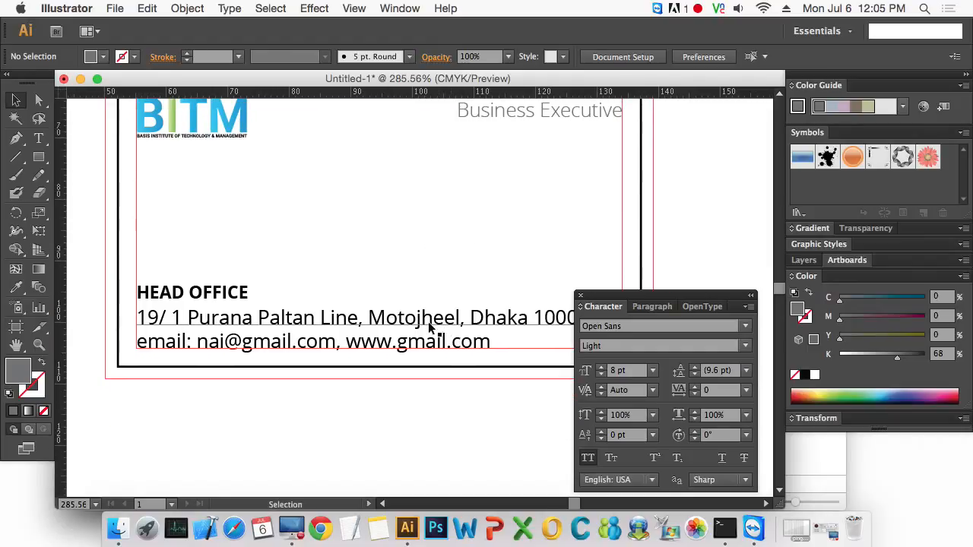
left_click(393, 325)
mouse_move(897, 355)
left_mouse_down()
mouse_move(912, 353)
mouse_move(898, 357)
left_mouse_up()
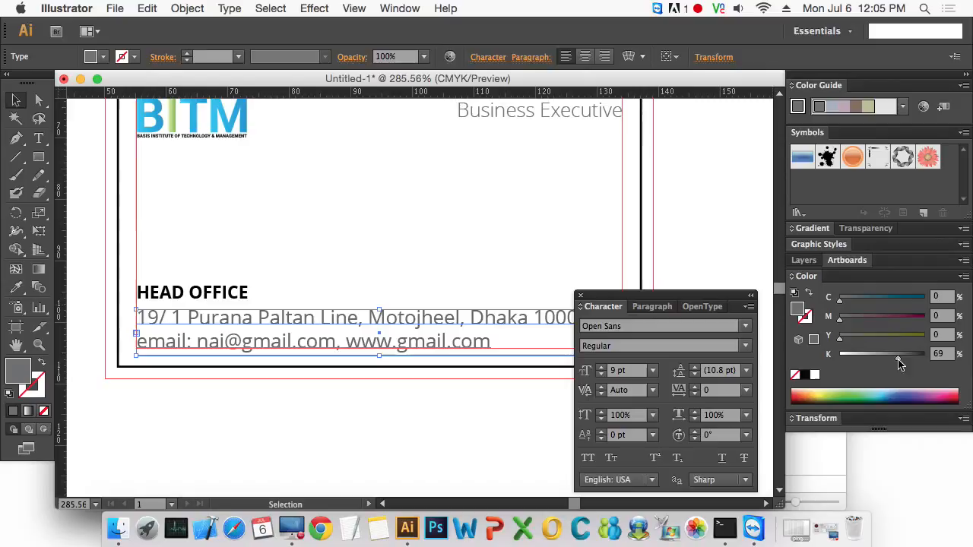
left_click(242, 409)
- Set the 'HEAD OFFICE' heading colour to a dark grey of K 89%
left_click(230, 298)
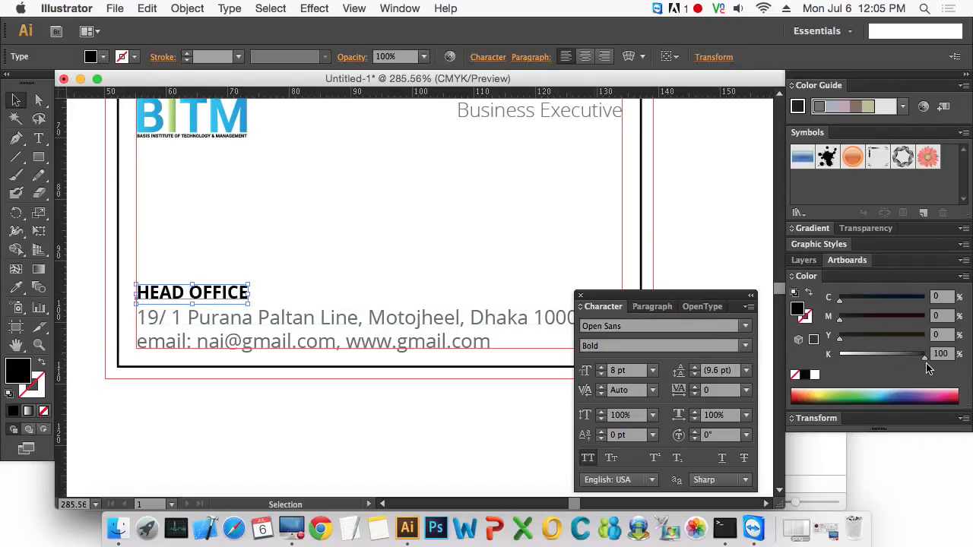
left_click_drag(920, 357, 910, 357)
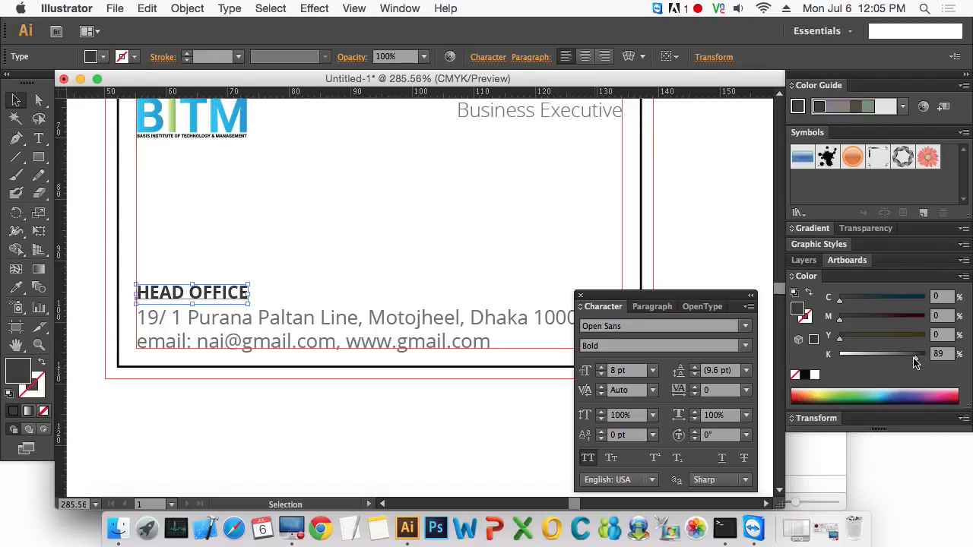
left_click(403, 411)
key("super+minus")
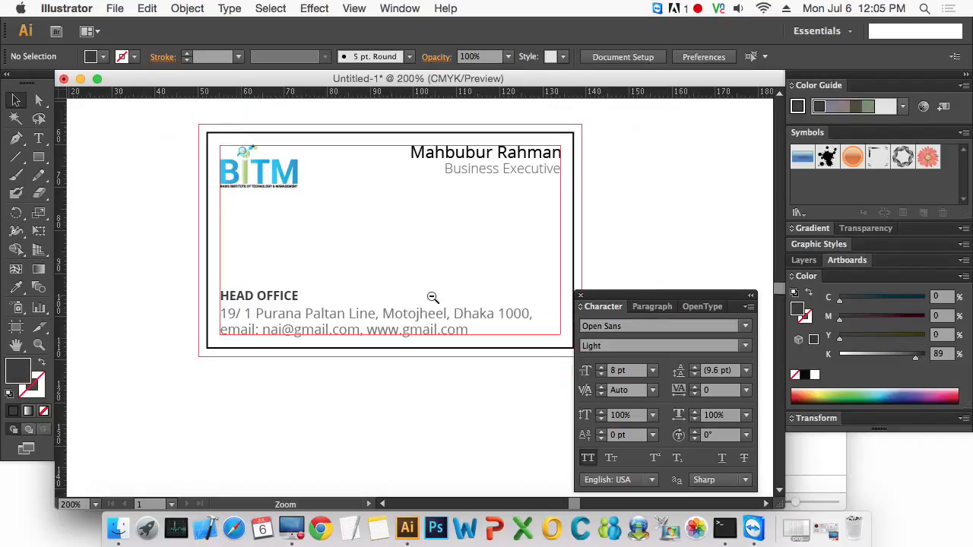
left_click_drag(489, 265, 443, 266)
left_click_drag(301, 114, 625, 256)
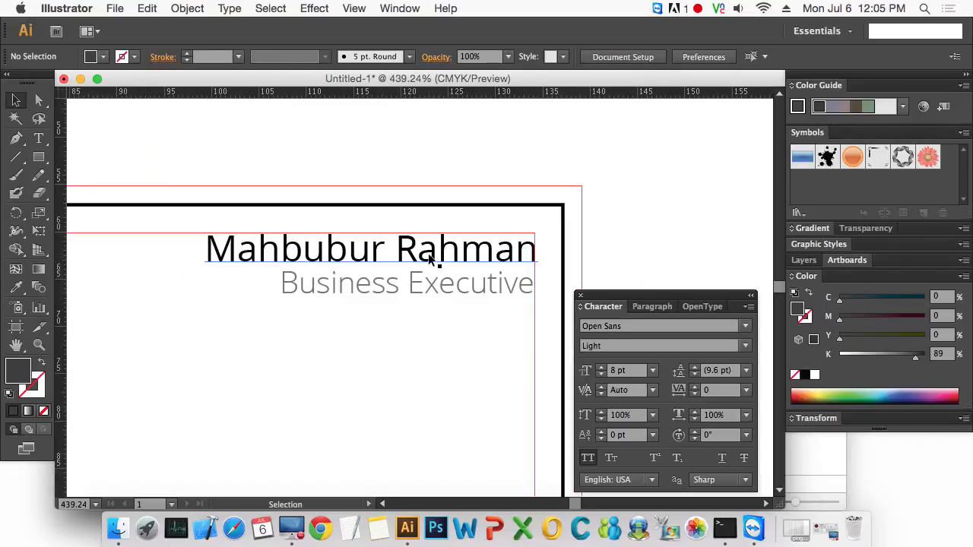
left_click(495, 256)
left_click_drag(922, 360, 912, 357)
left_click(406, 315)
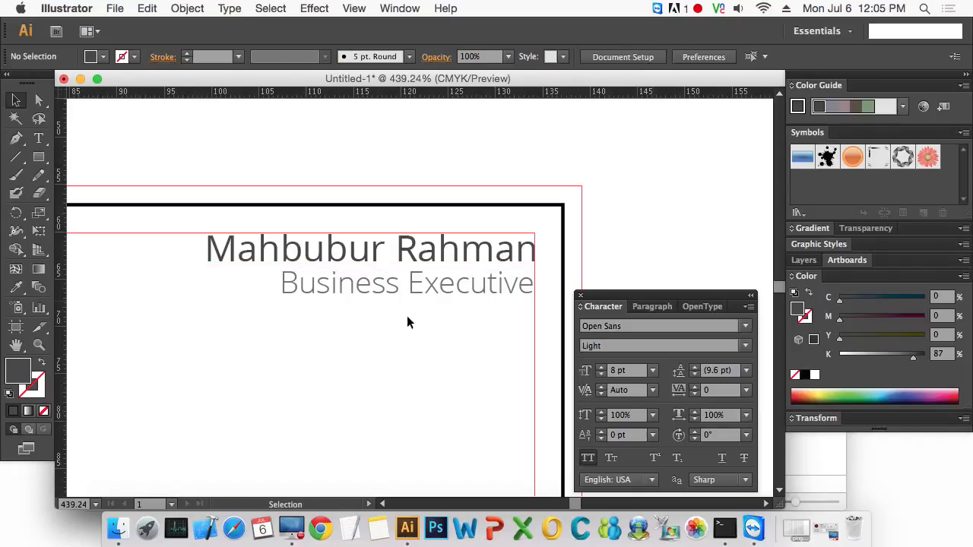
- Zoom out and preview the whole card with guides hidden and shown again
key("super+minus")
key("super+minus")
key("super+minus")
left_click_drag(395, 341, 430, 299)
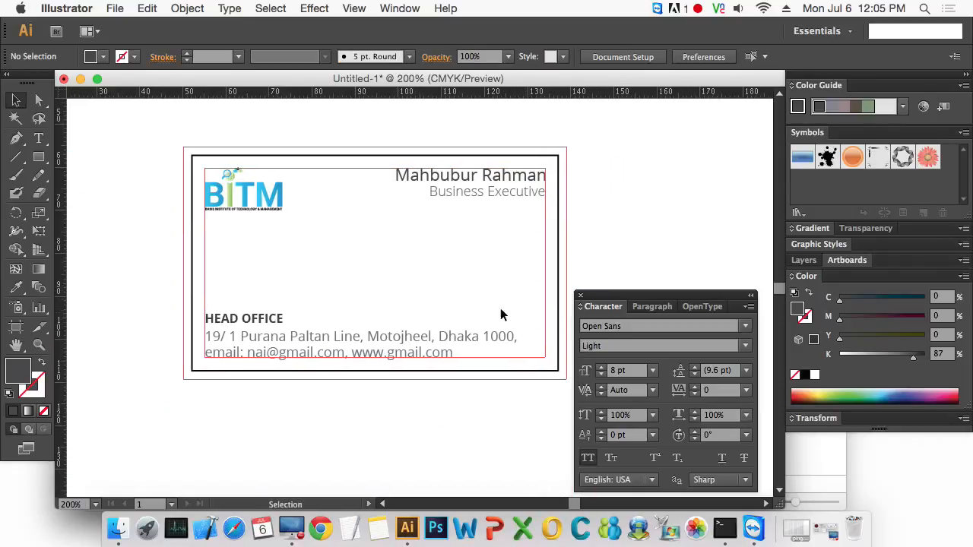
left_click_drag(662, 296, 736, 278)
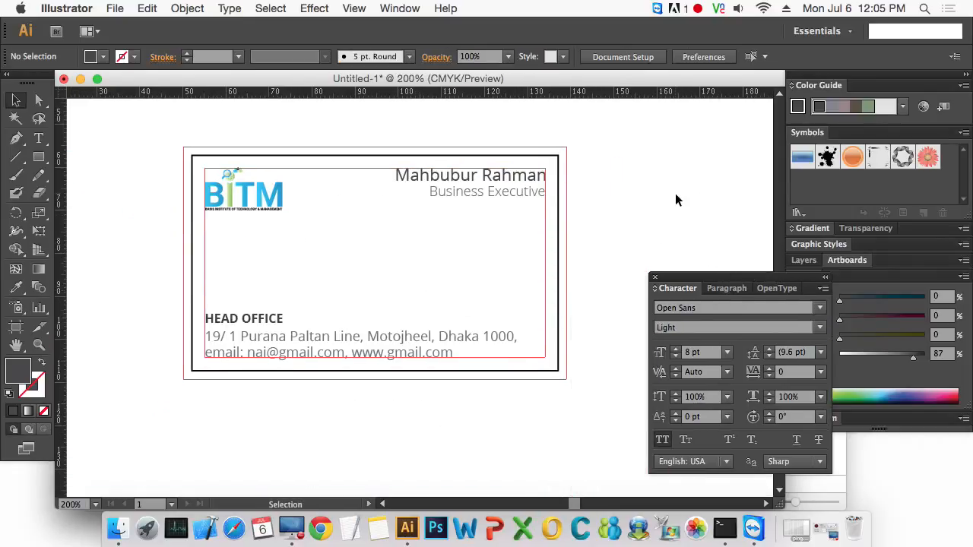
key("super+semicolon")
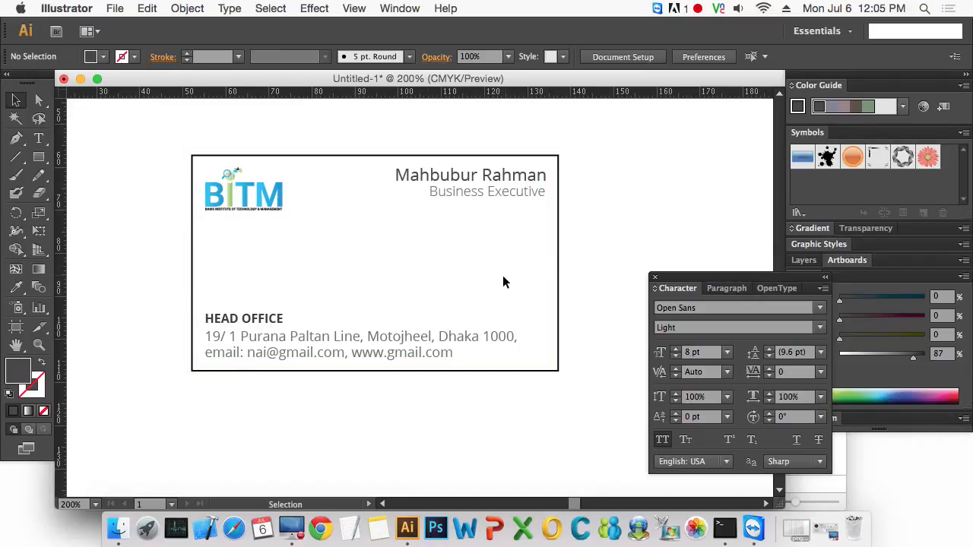
key("super+semicolon")
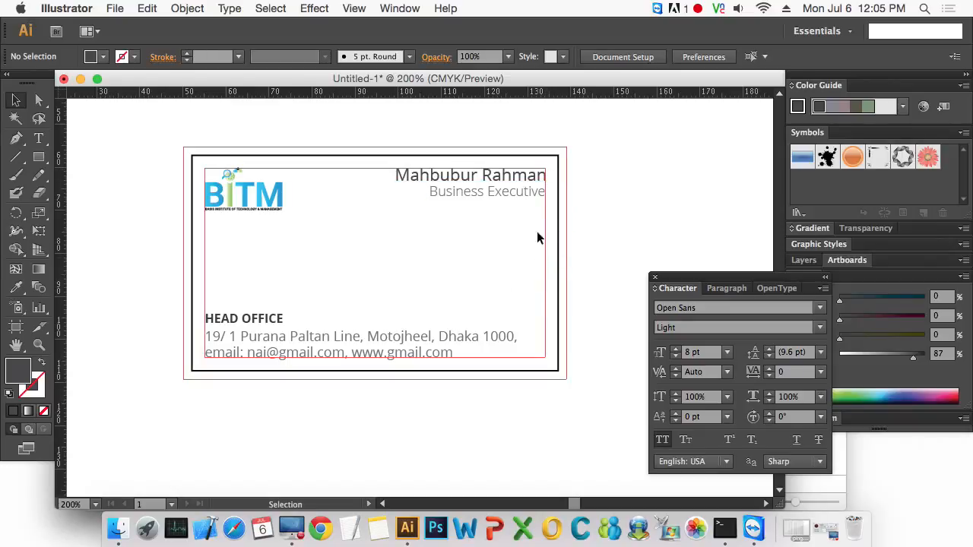
- Reposition the name block slightly lower and the head office block slightly higher
left_click_drag(499, 257, 514, 194)
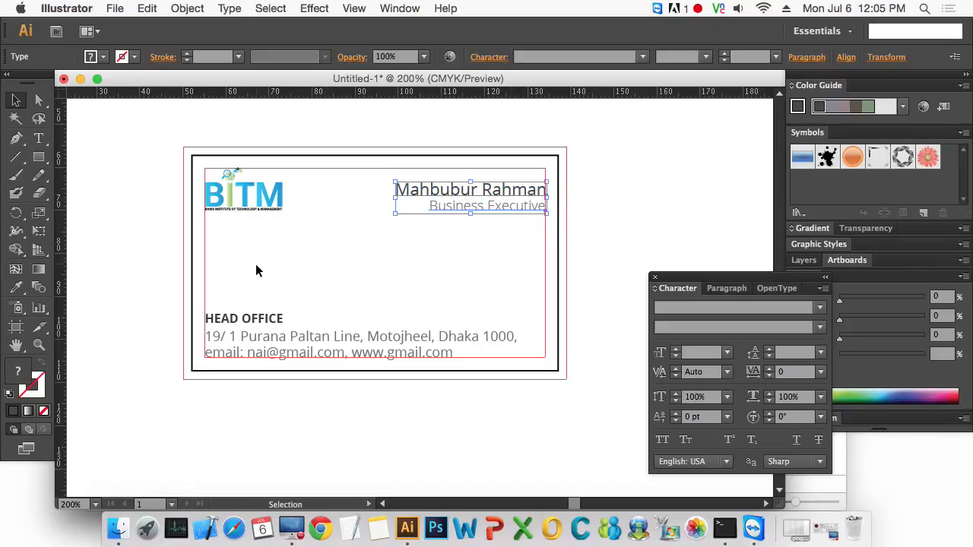
left_click_drag(257, 268, 278, 339)
left_click(378, 231)
- Add a horizontal guide along the bottom of the logo and zoom in to check it
left_click_drag(403, 95, 425, 217)
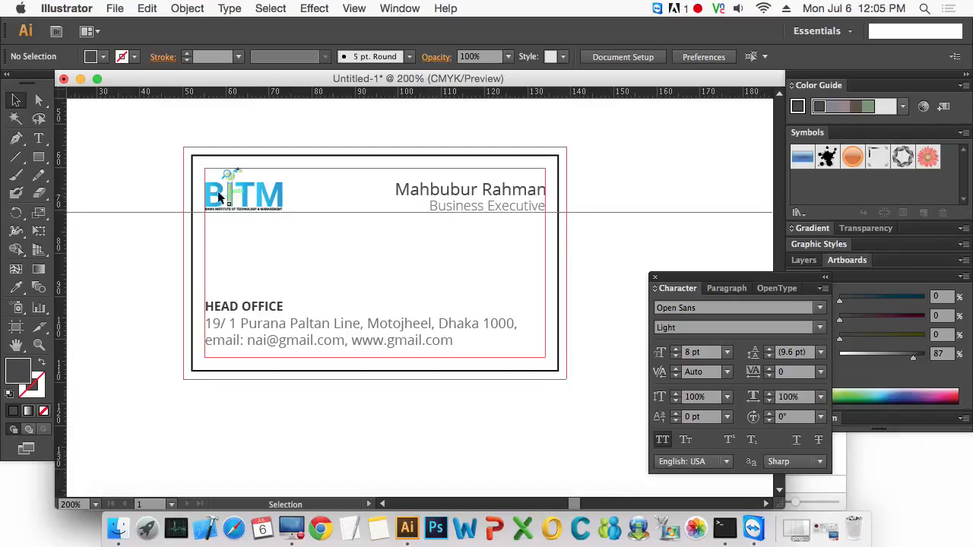
key("super+space")
left_click_drag(163, 145, 464, 312)
left_click(279, 230)
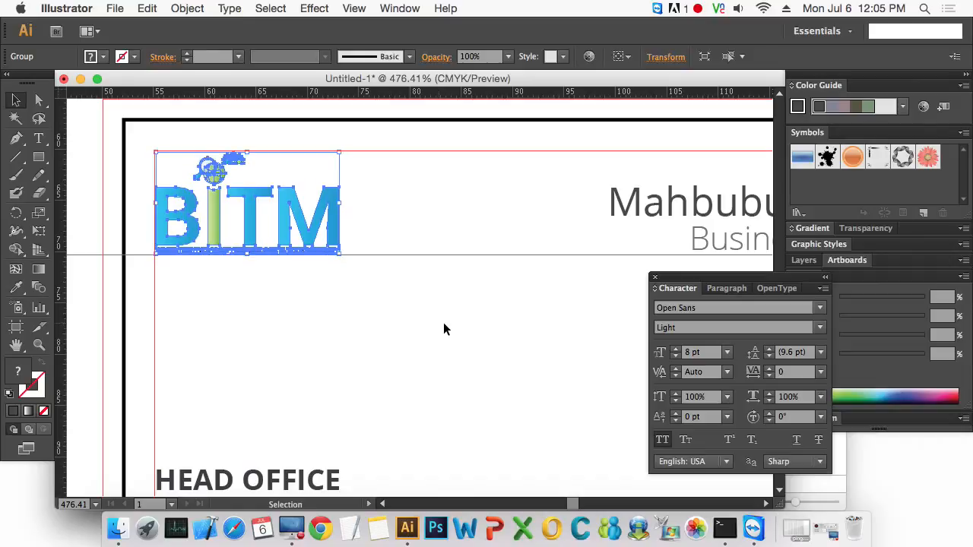
left_click(444, 328)
- Nudge the name and job title block down one step to sit on the guide
left_click_drag(652, 275, 145, 235)
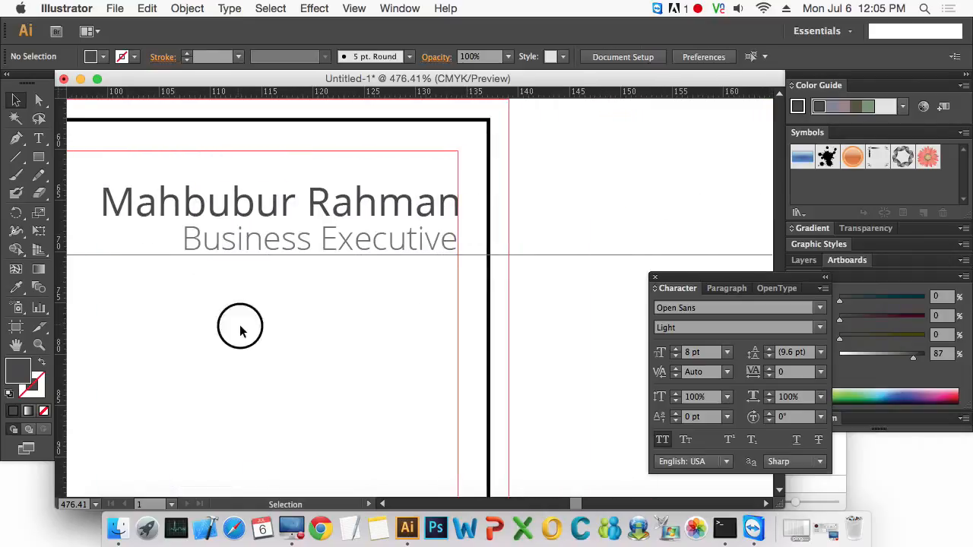
left_click(320, 215)
key("Down")
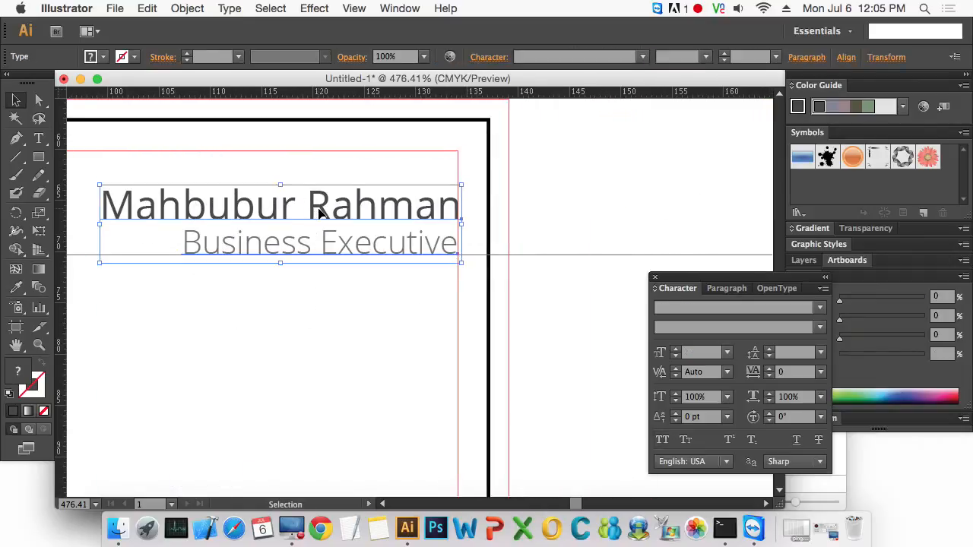
left_click(568, 221)
- Pan out to the whole card and toggle the guides to review the layout
left_click(317, 294, "alt+super")
left_click(317, 293, "alt+super")
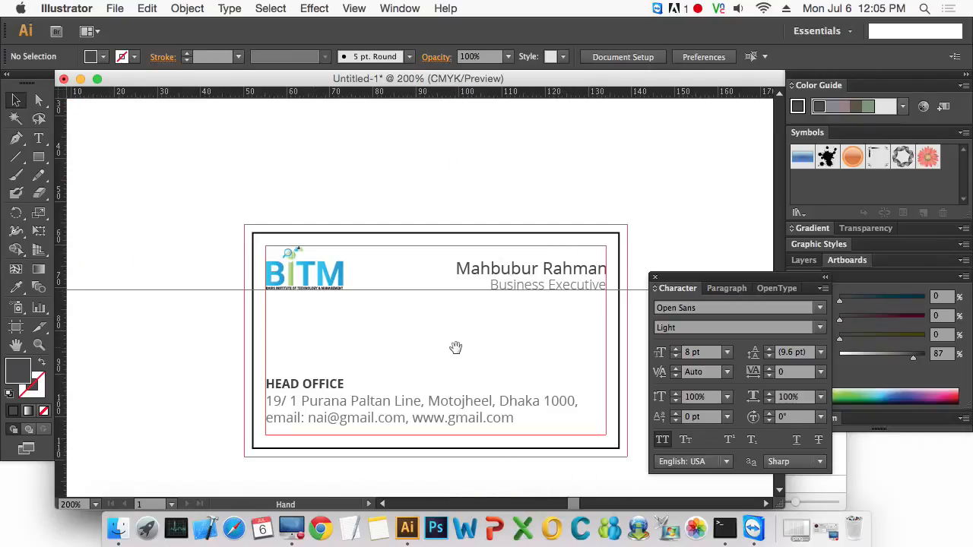
left_click_drag(455, 347, 414, 283)
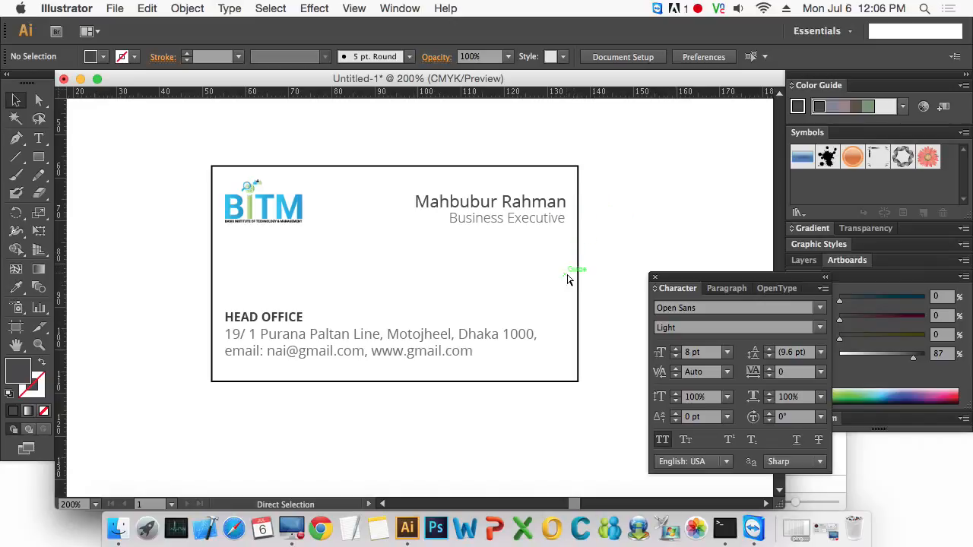
key("super+;")
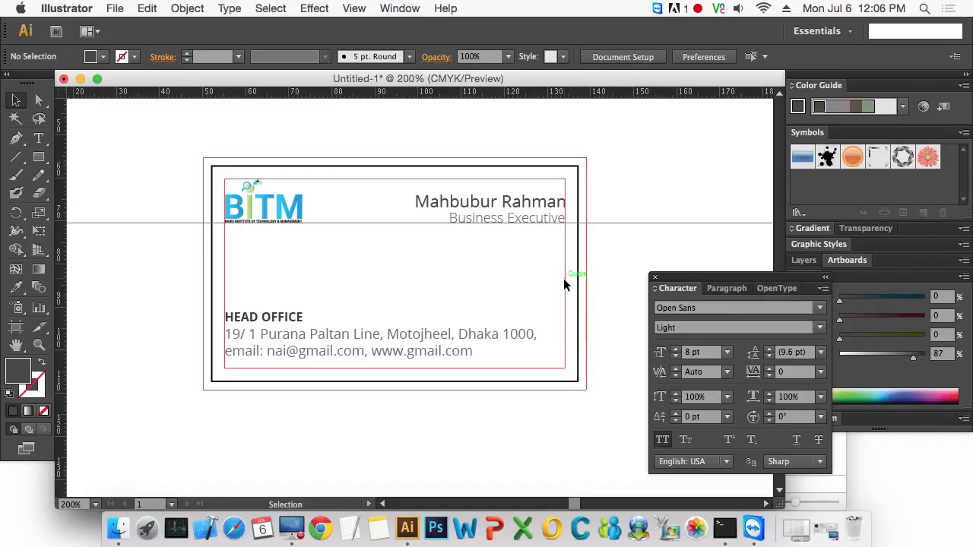
- Unlock the guides and remove the existing safe-area guide rectangle
right_click(564, 280)
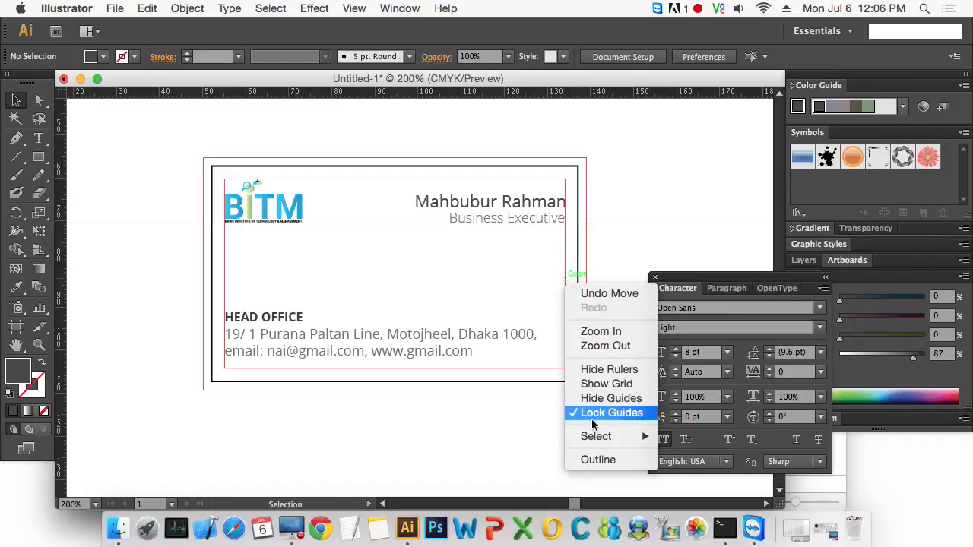
left_click(592, 416)
left_click(566, 293)
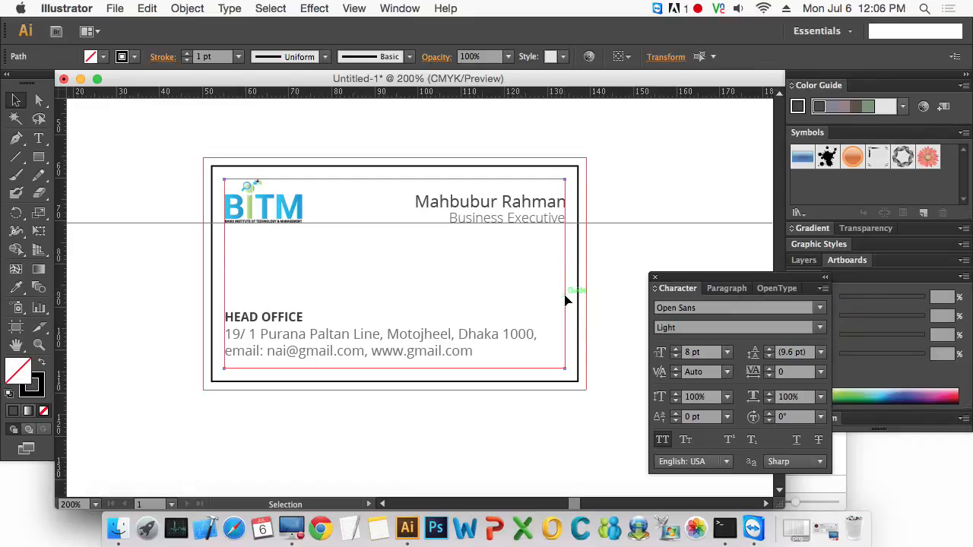
left_click(573, 336)
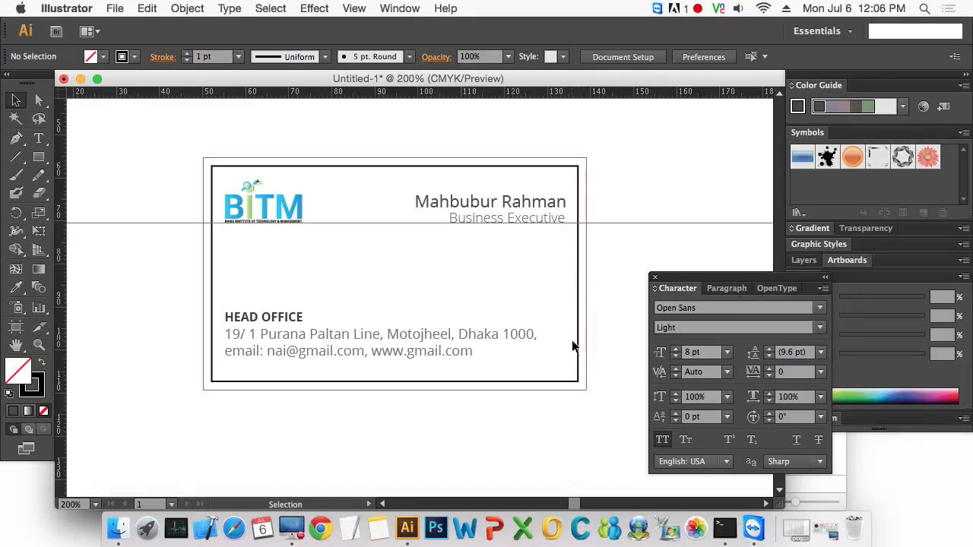
- Offset the card border rectangle inward by -5 mm with Offset Path
key("alt")
left_click(574, 346, "alt")
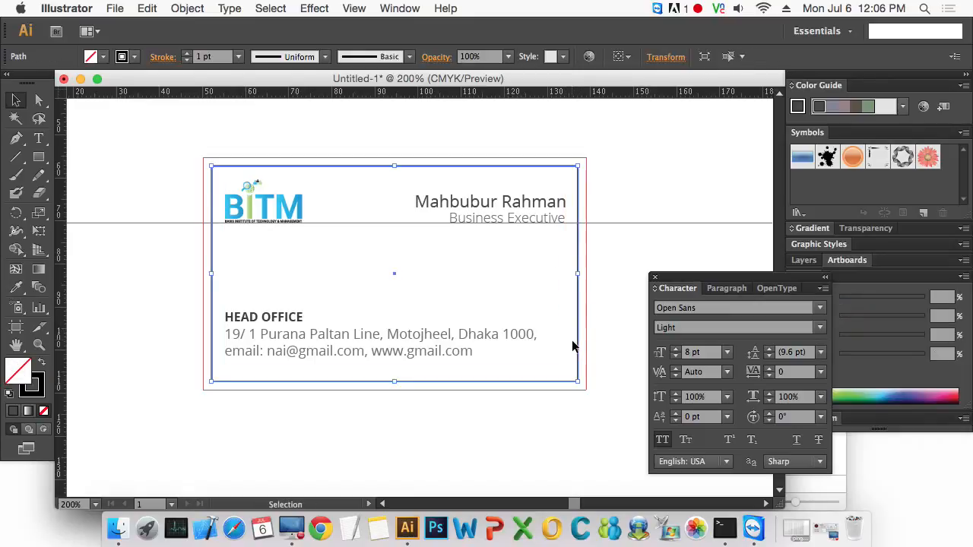
left_click(146, 8)
mouse_move(187, 7)
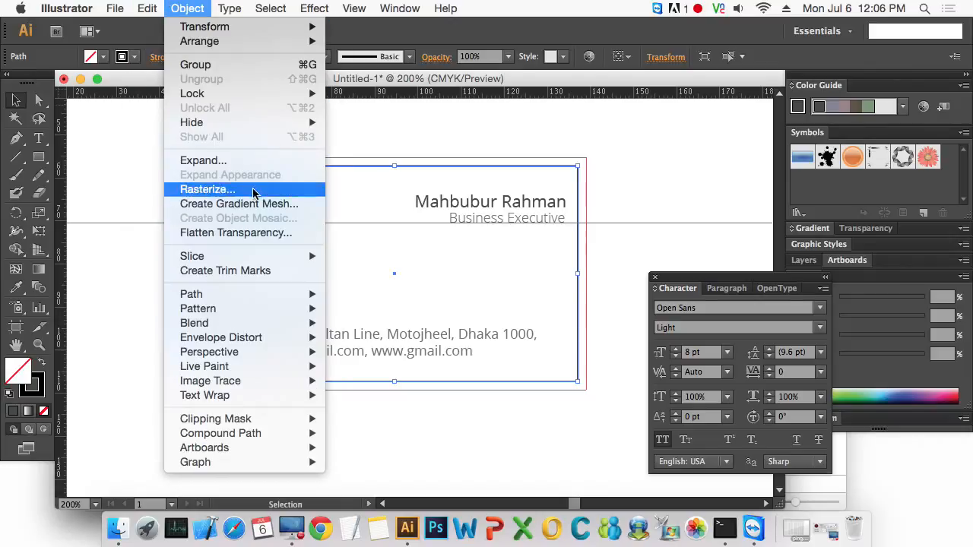
mouse_move(276, 295)
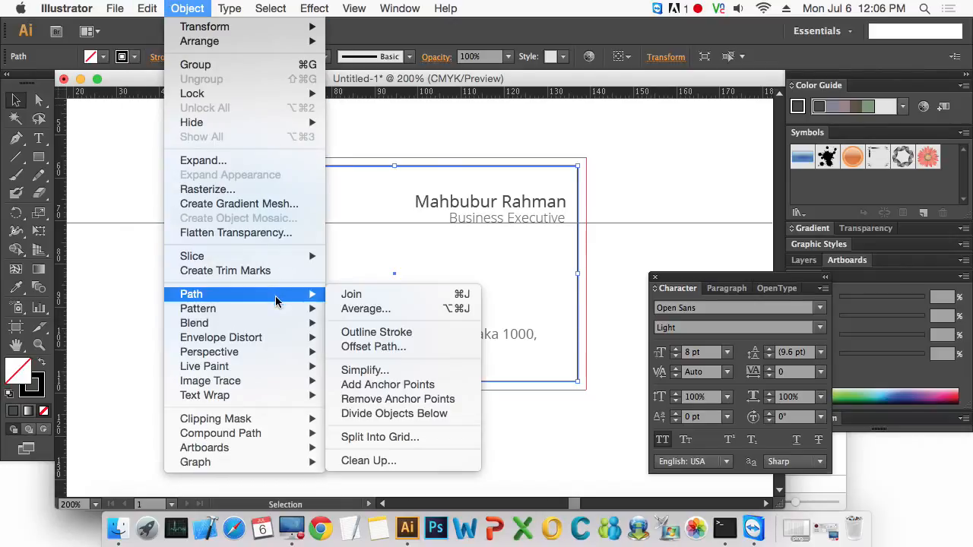
left_click(419, 347)
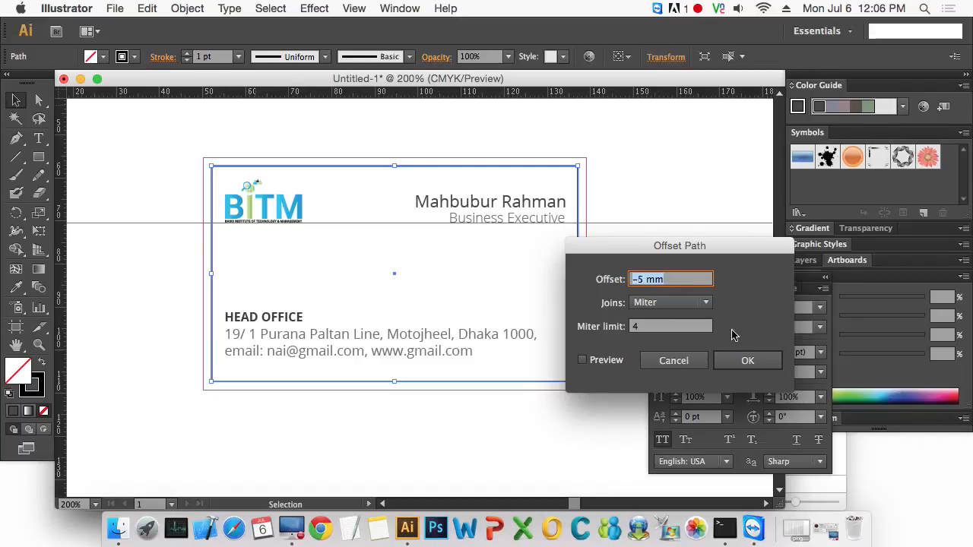
left_click(747, 361)
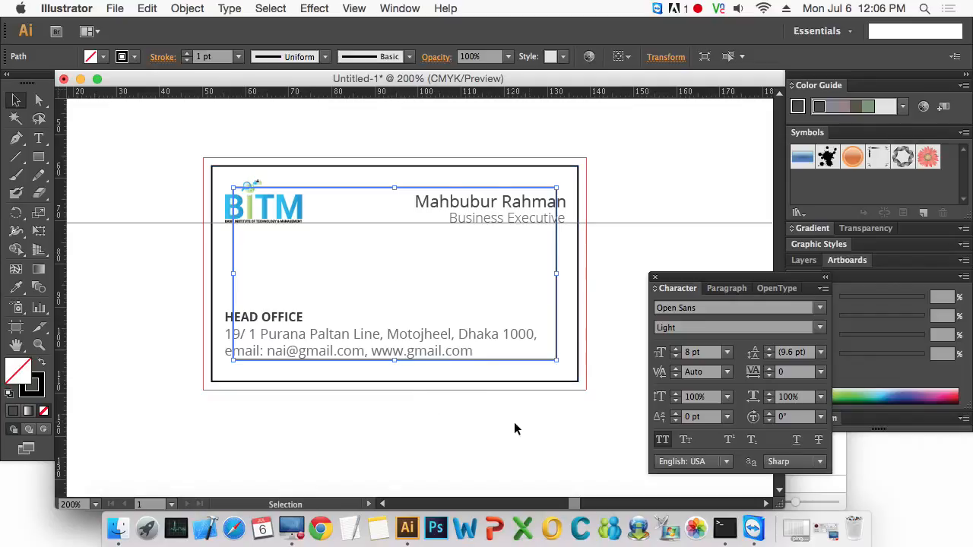
- Convert the offset rectangle into guides as the new safe area
left_click(513, 429)
right_click(556, 343)
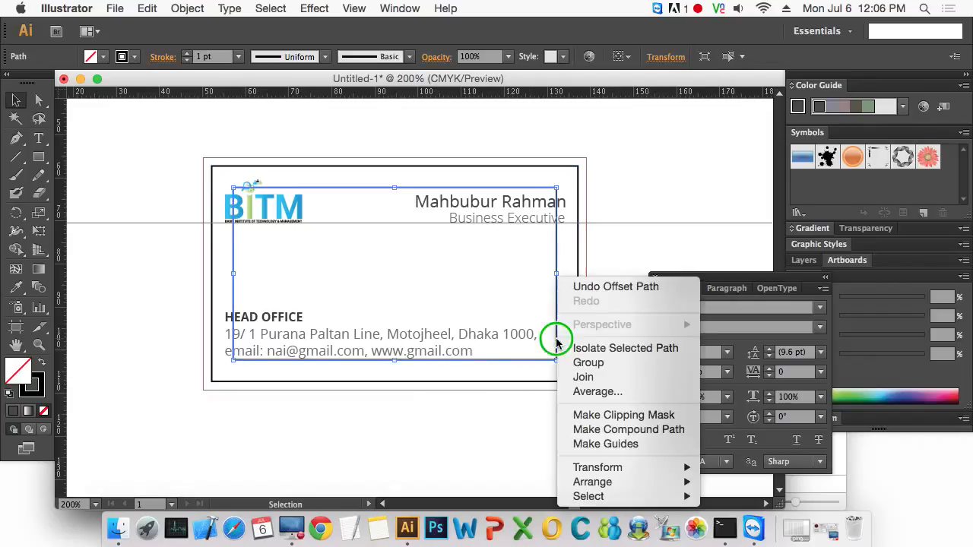
left_click(605, 444)
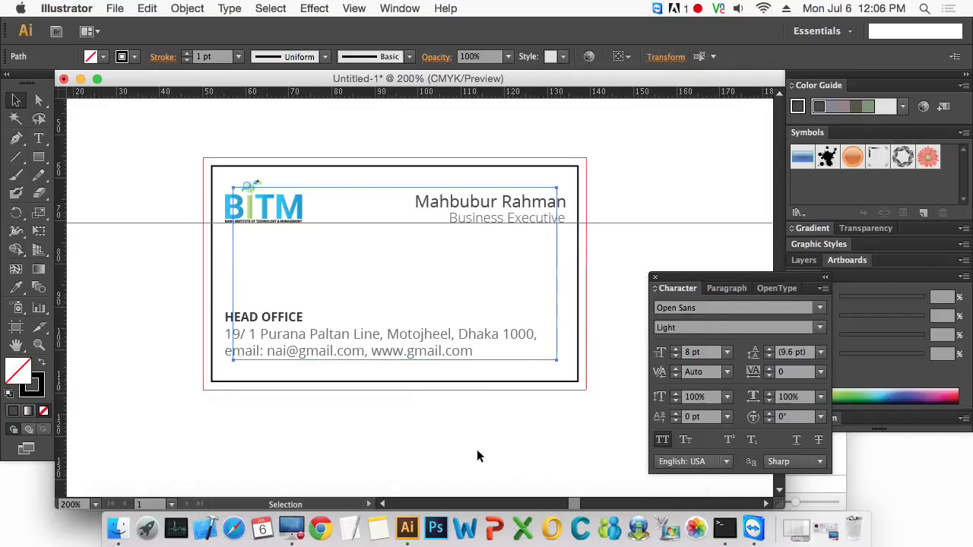
right_click(440, 436)
key("Escape")
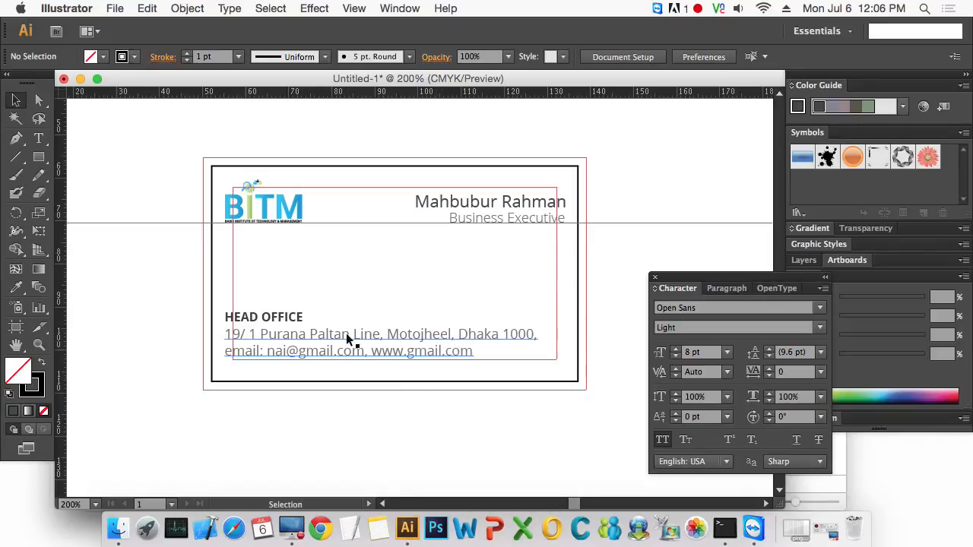
- Zoom in and nudge the name and job title block left inside the new safe area
left_click_drag(182, 156, 608, 433)
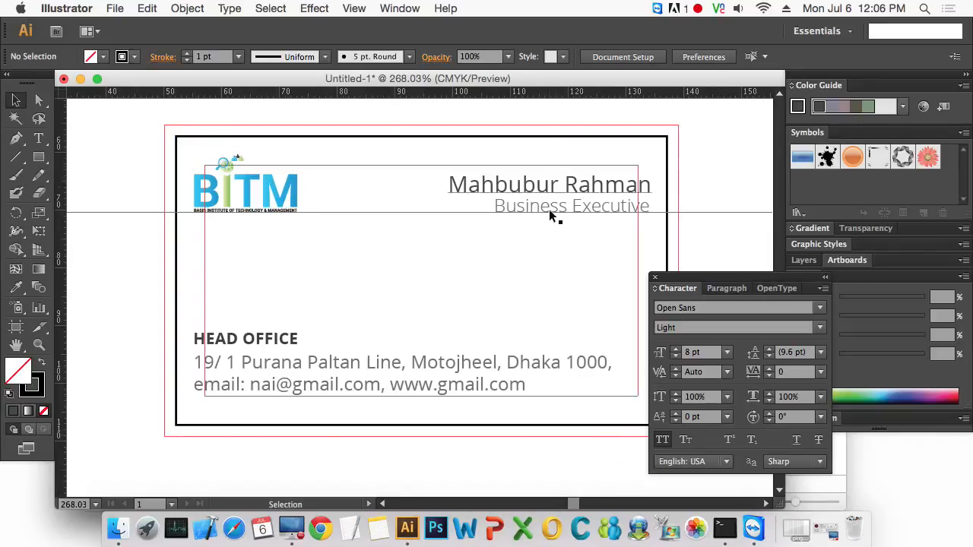
left_click(591, 185)
key("Left")
key("Left")
key("Left")
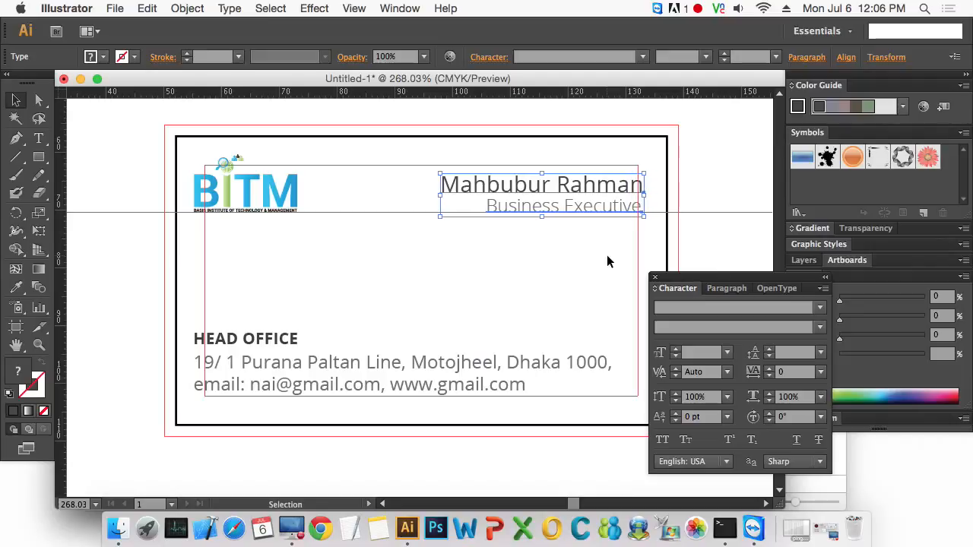
- Nudge the name block left and the logo right so both align with the new safe-area guides
key("Left")
key("Left")
left_click(254, 190)
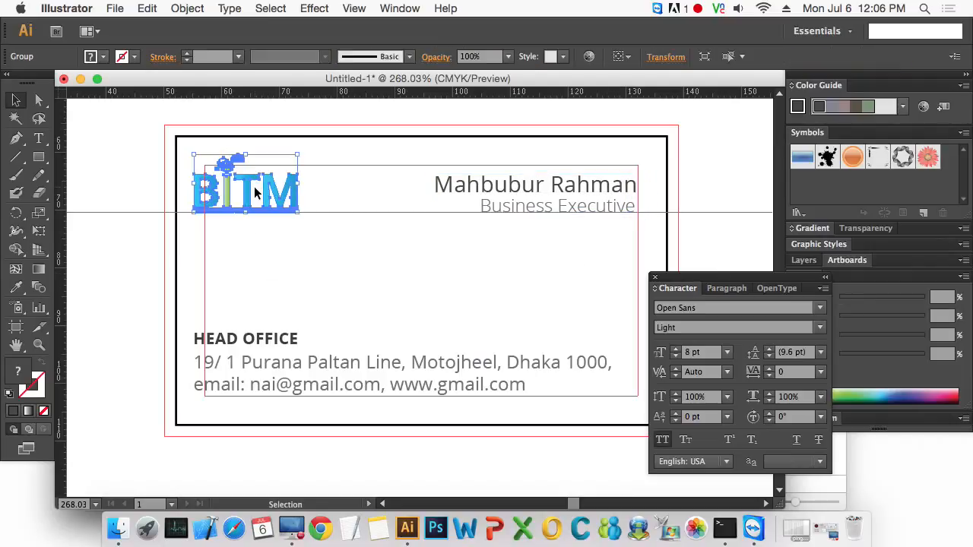
key("Right")
key("Right")
key("Right")
key("Right")
key("Right")
key("Right")
key("Right")
key("Left")
key("Left")
key("Left")
key("Left")
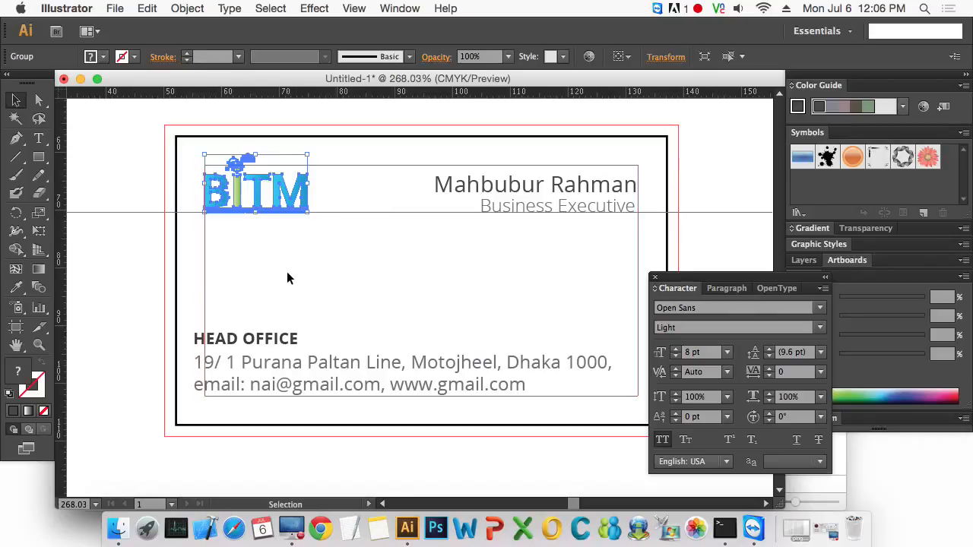
- Select the head office and contact text block and nudge it right to the safe area's left edge
left_click_drag(278, 319, 319, 380)
key("Right")
key("Right")
key("Right")
key("Right")
key("Right")
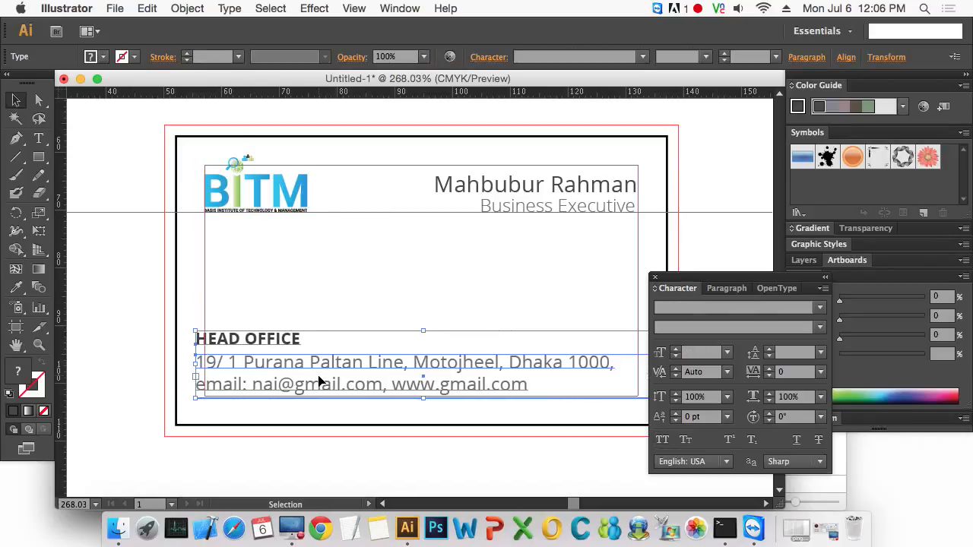
left_click(461, 460)
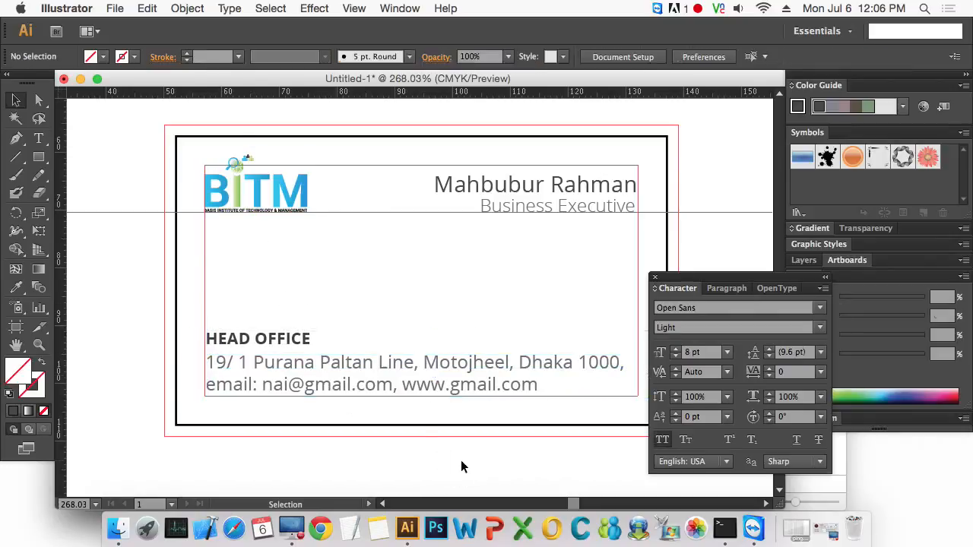
- Reselect the head office and contact block and nudge it down toward the safe area's bottom edge
left_click_drag(461, 426, 420, 380)
left_click_drag(215, 263, 254, 341)
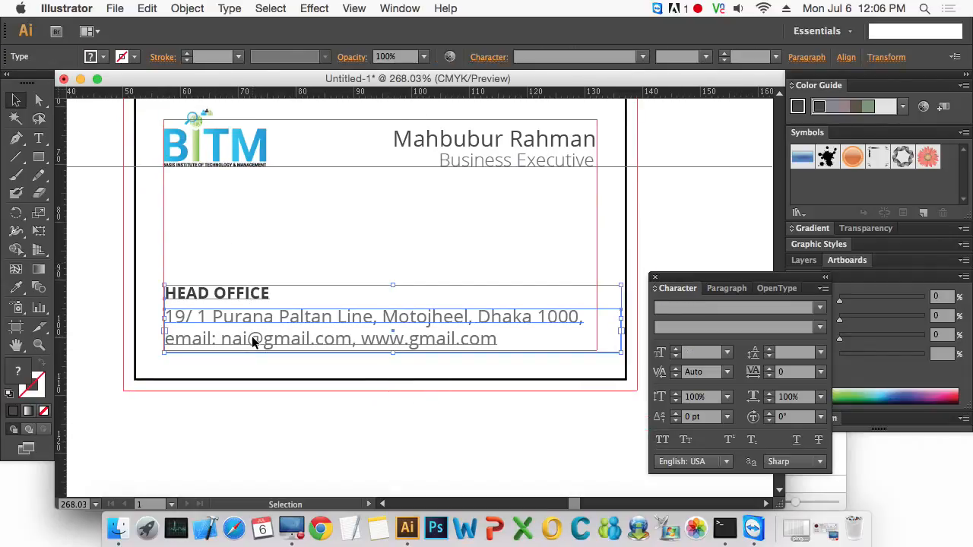
key("Down")
key("Down")
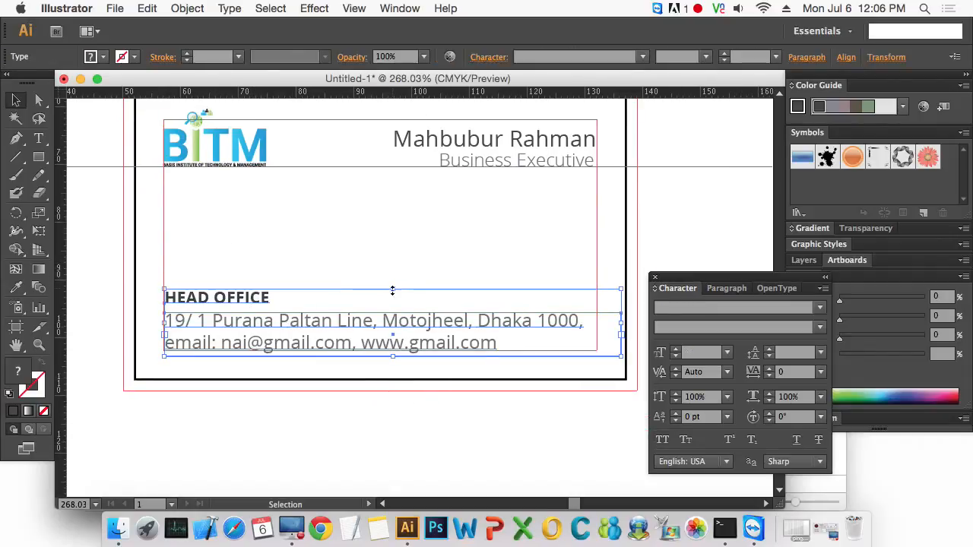
- Select the address and contact text lines and try to resize their bounding box to the safe-area edge
left_click(541, 401)
key("a")
left_click(517, 341)
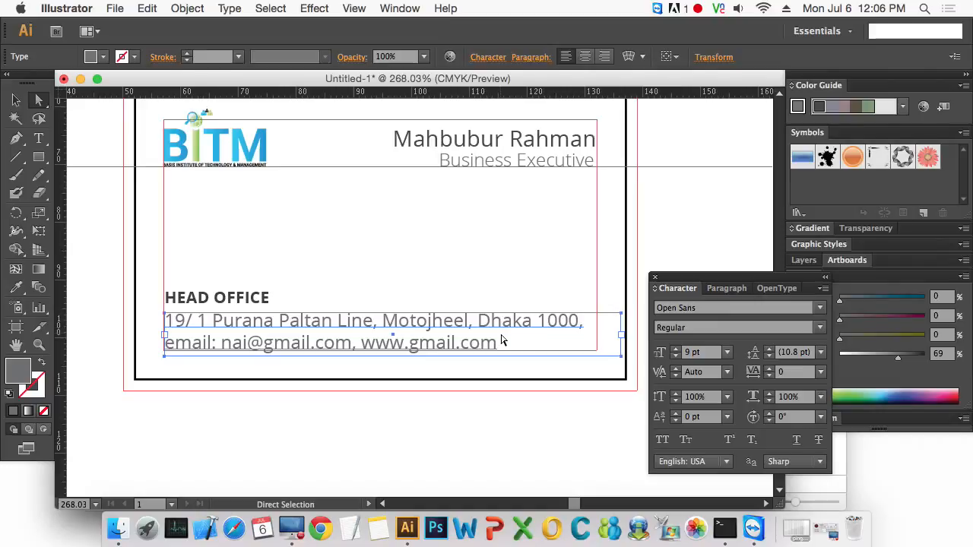
key("v")
left_click_drag(544, 339, 496, 333)
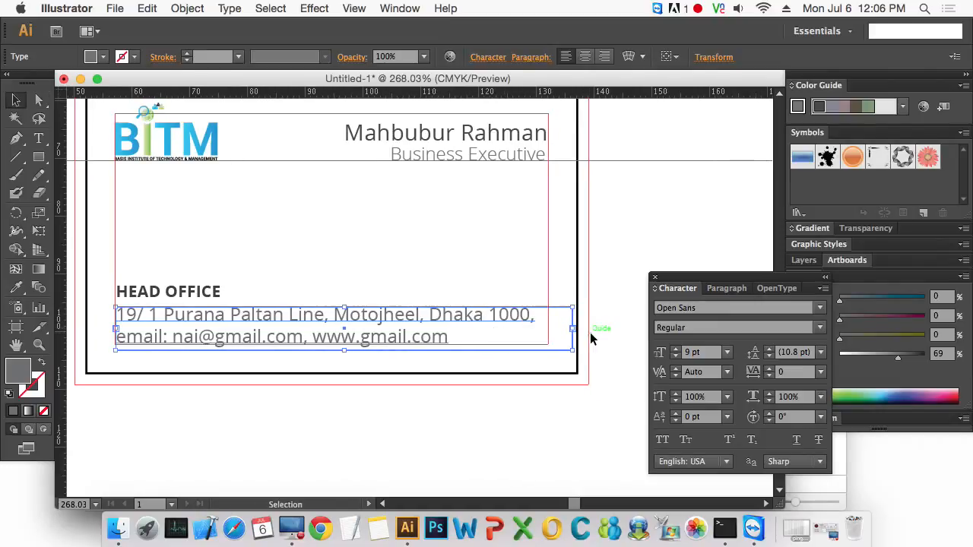
left_click_drag(574, 328, 388, 318)
left_click(468, 427)
left_click(377, 318, "alt+super")
left_click(377, 318, "alt+super")
left_click(377, 318, "alt+super")
- Hide the guides and zoom in on the card to preview the finished layout
key("super+semicolon")
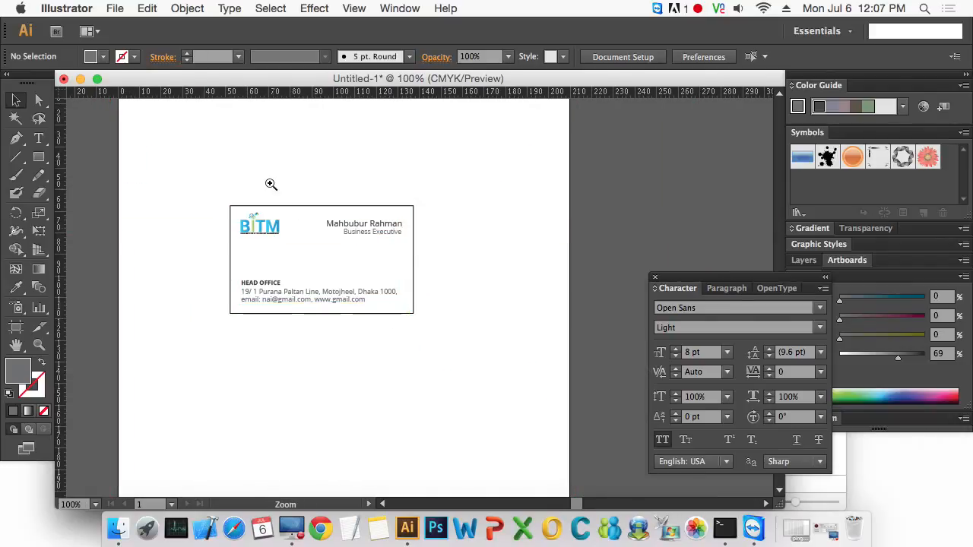
left_click_drag(208, 181, 462, 342)
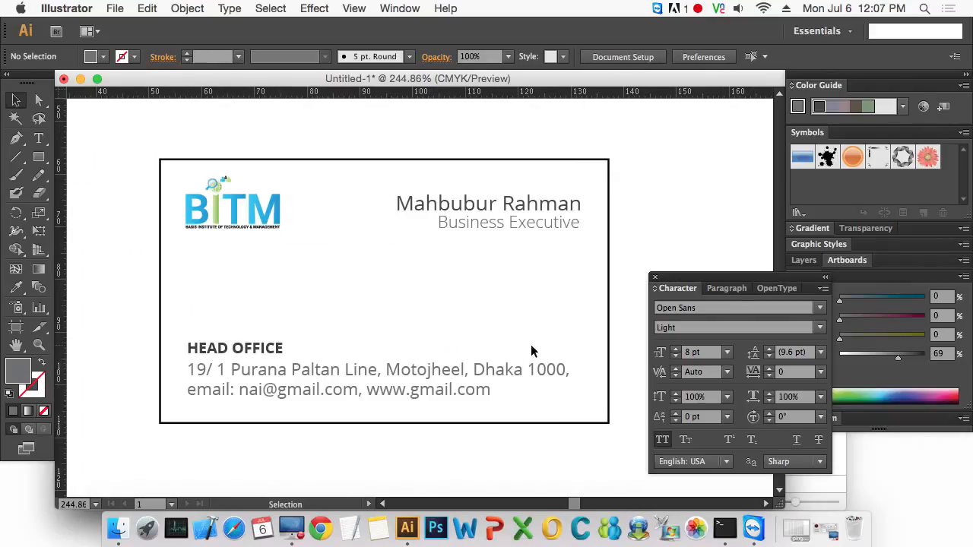
key("shift+Tab")
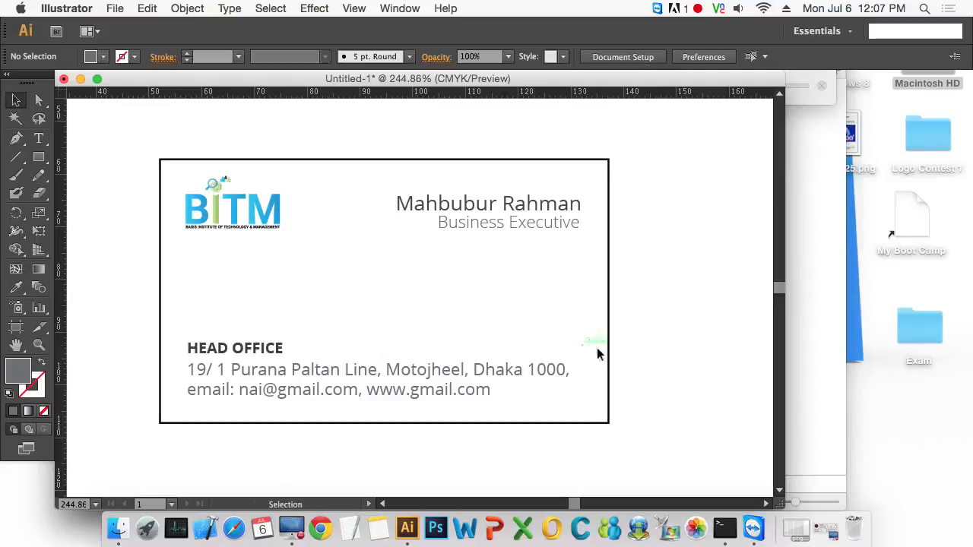